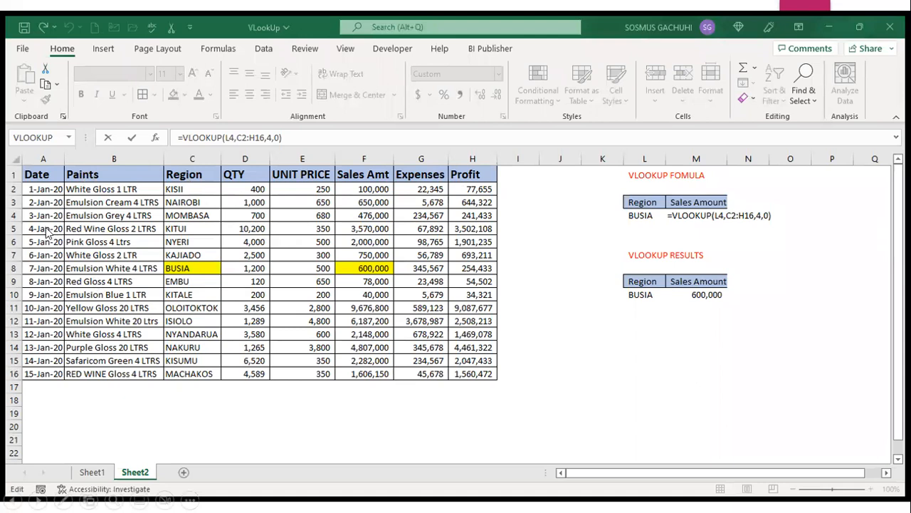
- Run the slide show from the =VLOOKUP topics slide and review the example slide of the VLOOKUP formula and result
key("Escape")
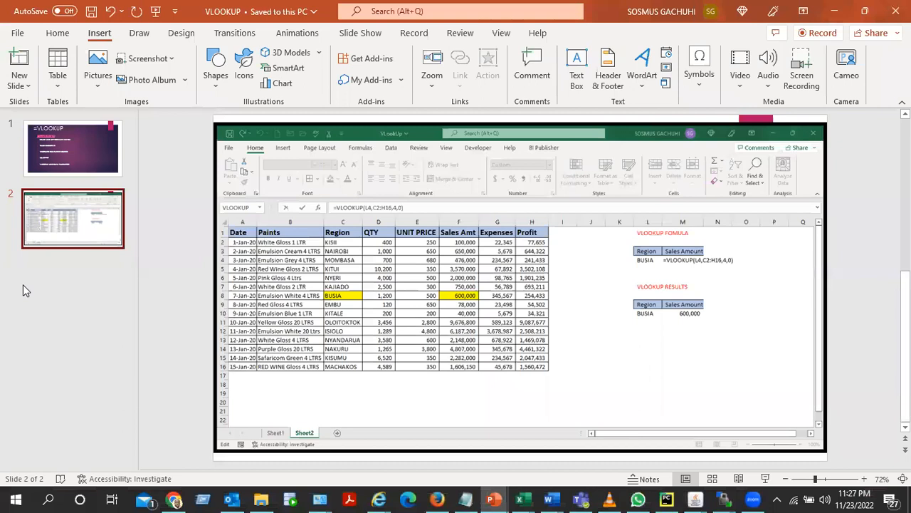
left_click(155, 12)
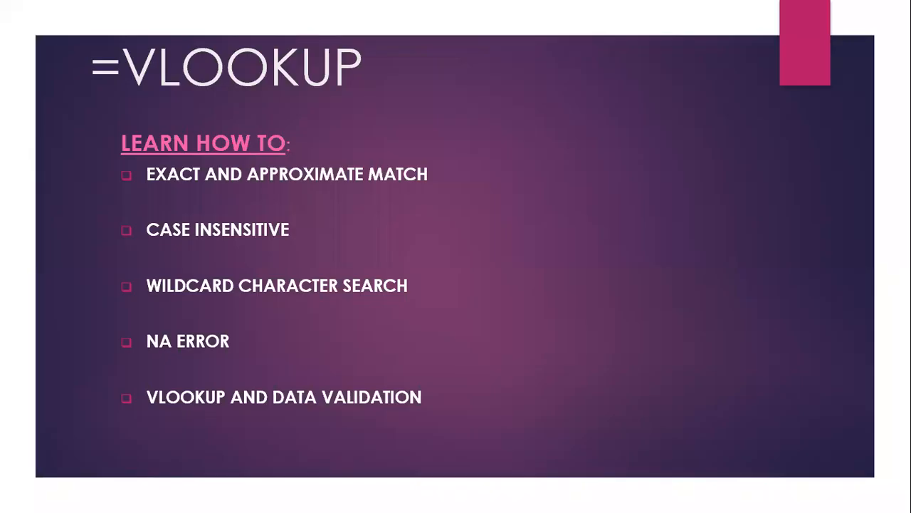
key("Right")
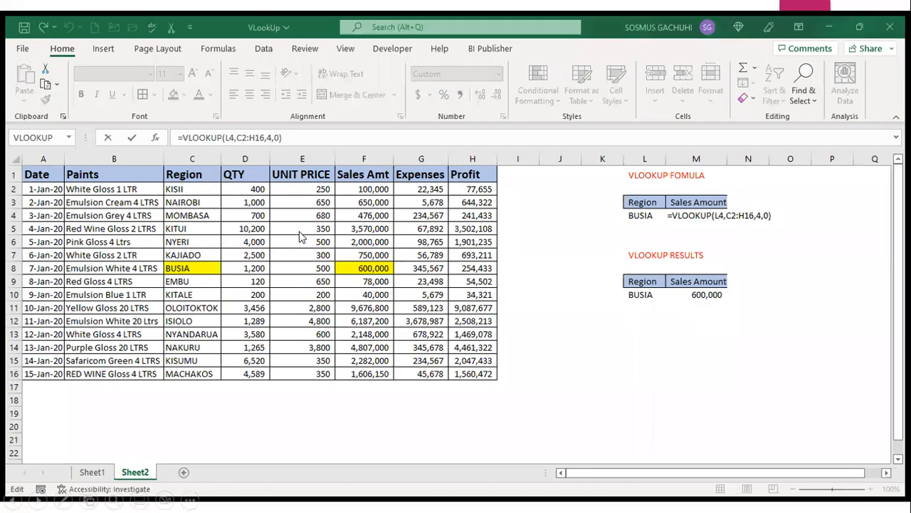
left_click(310, 285)
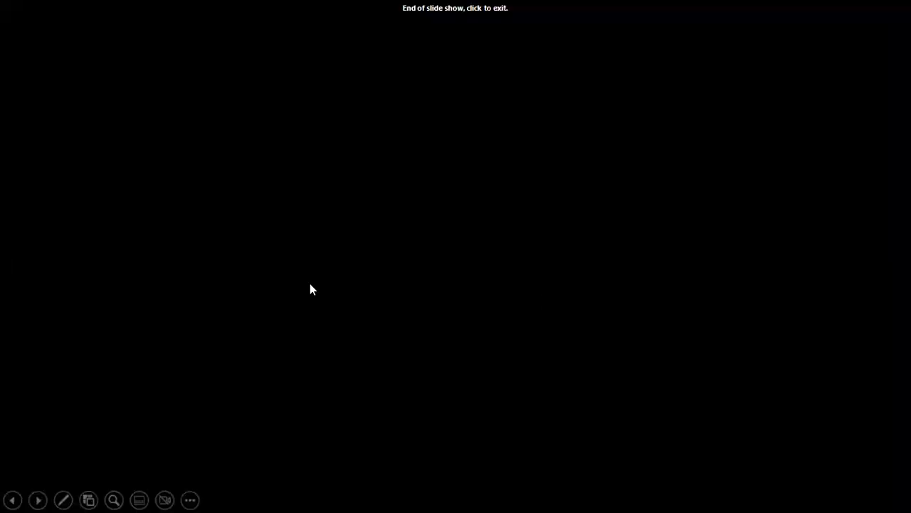
key("Left")
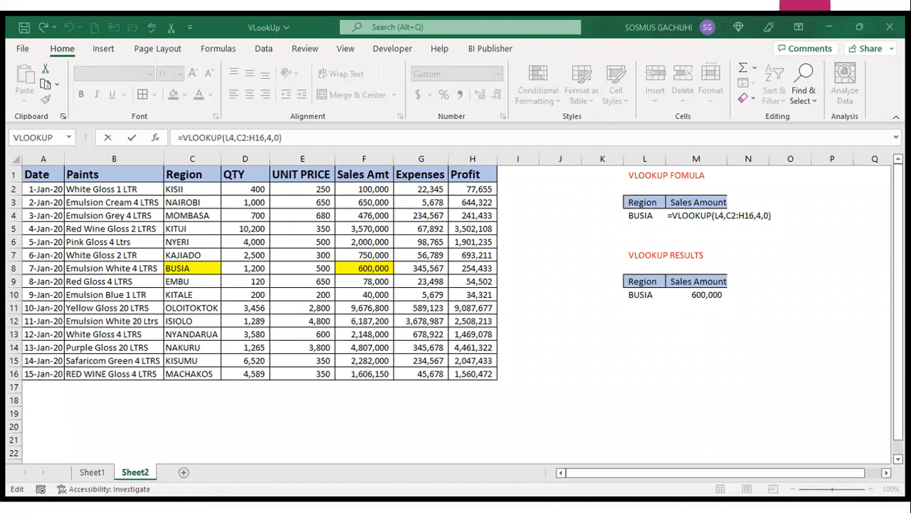
- Switch to the VLookUp workbook in Excel and open the Exact Match sheet
key("alt+Tab")
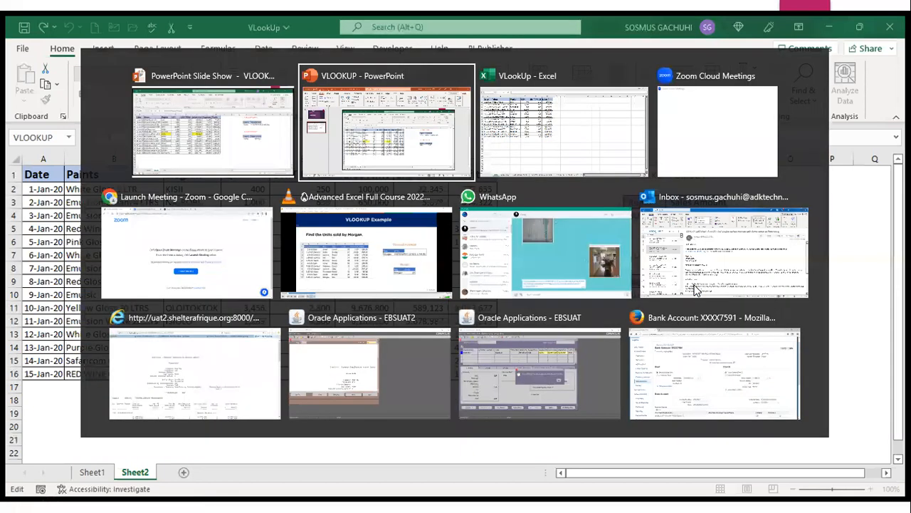
key("alt+Tab")
key("alt+Tab")
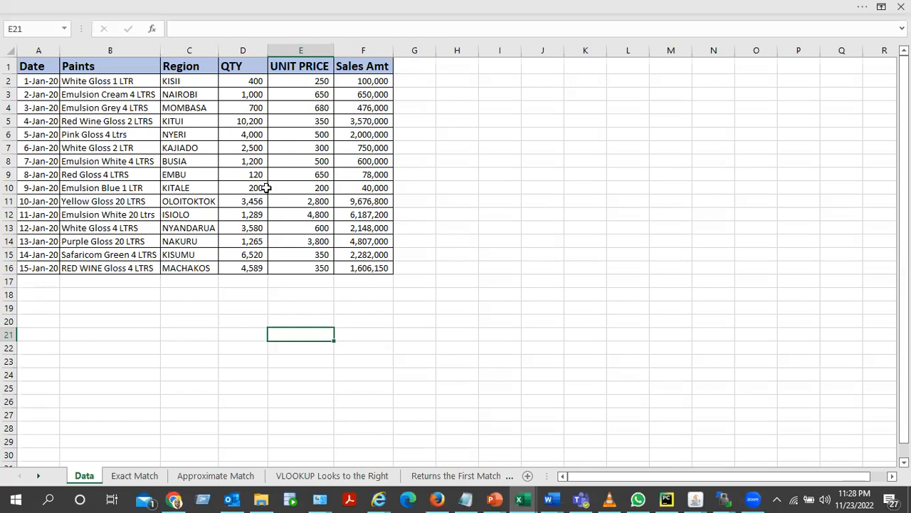
left_click(432, 306)
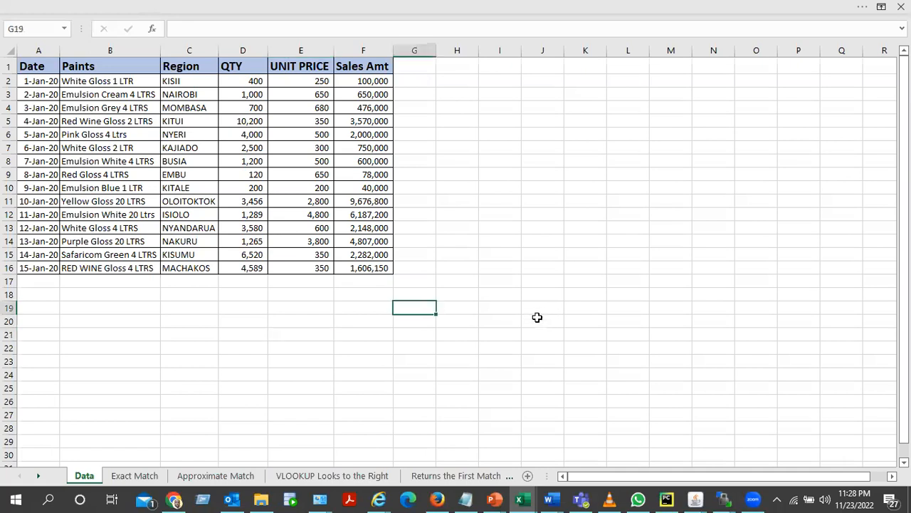
left_click(131, 477)
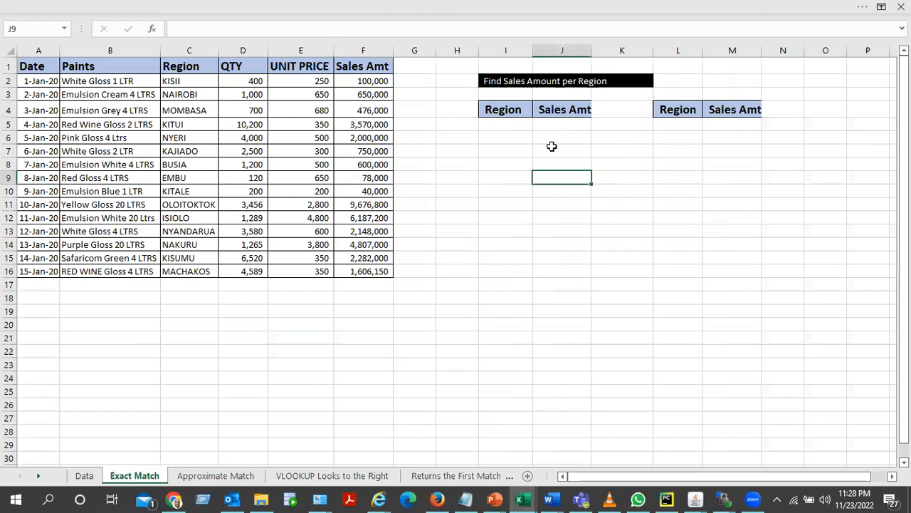
- Enter BUSIA as the lookup region in cell I5
left_click(558, 124)
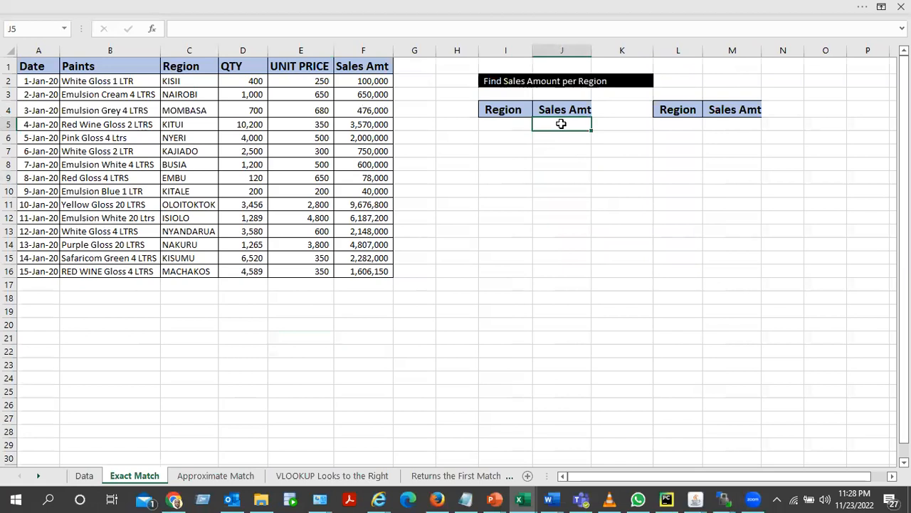
left_click(514, 124)
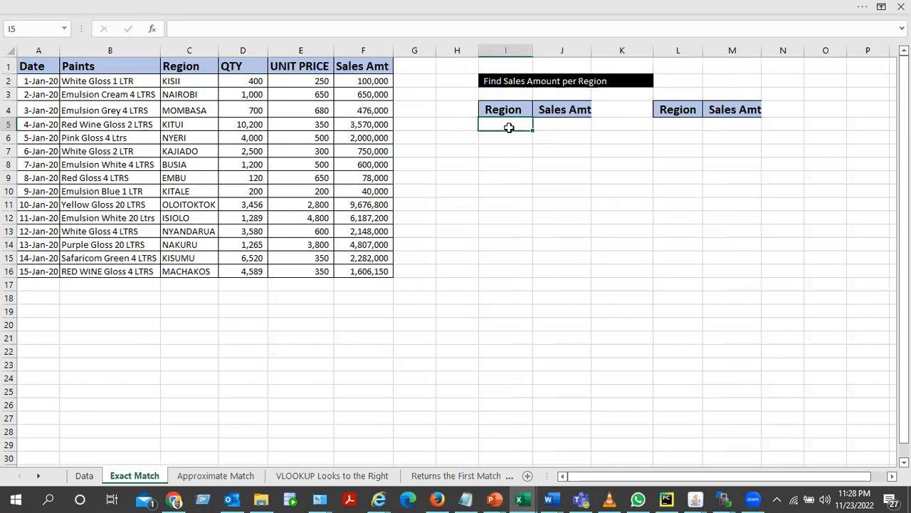
type("BUSIA")
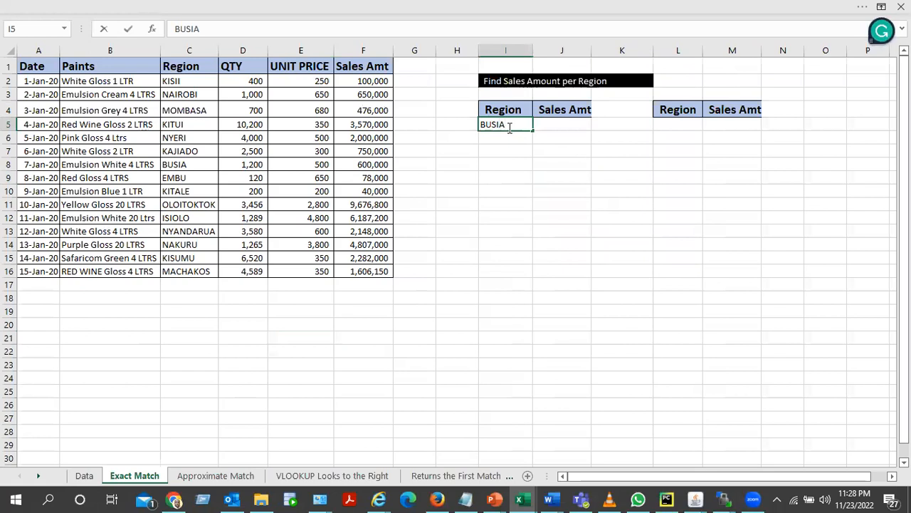
key("Tab")
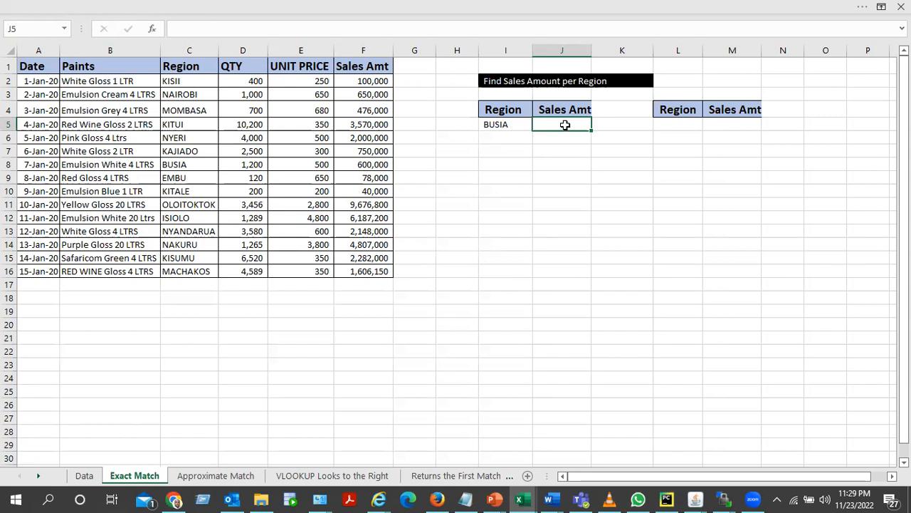
- Start a VLOOKUP formula in J5 with I5 as the lookup value and C1:F16 as the table array
type("=")
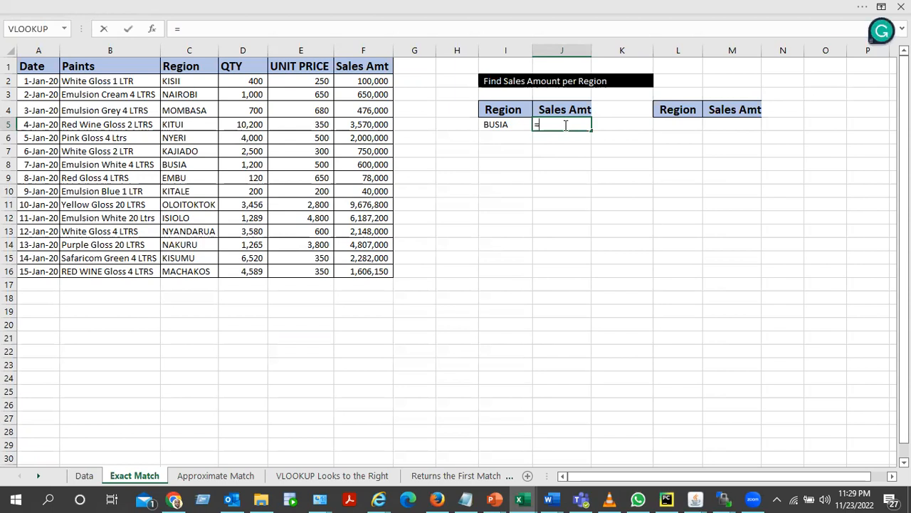
type("VLO")
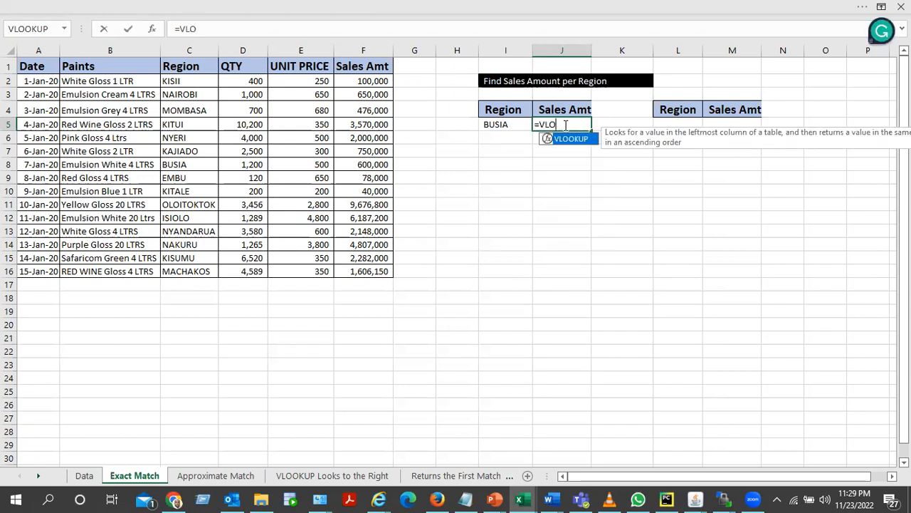
key("Tab")
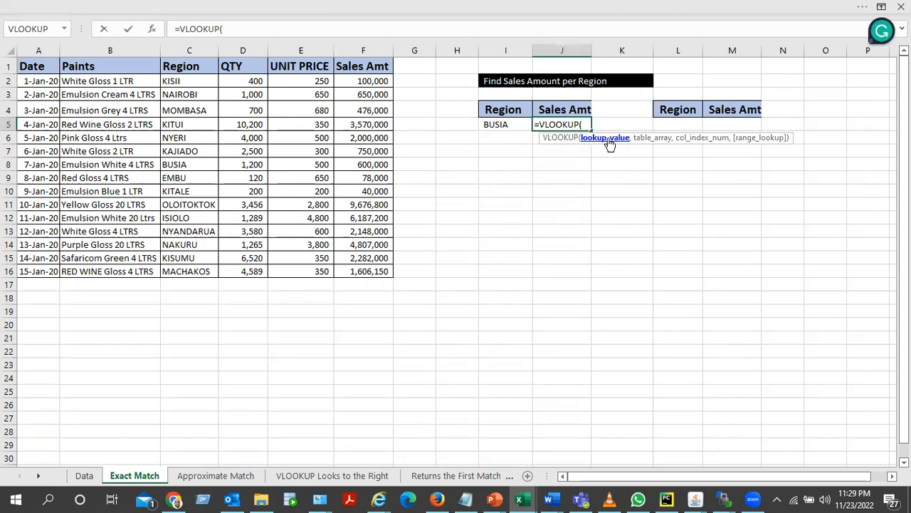
left_click(497, 125)
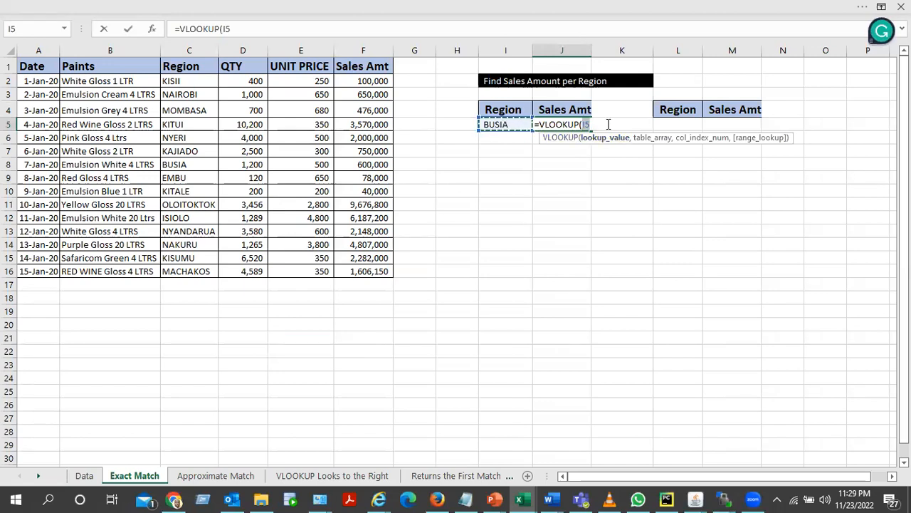
type(",")
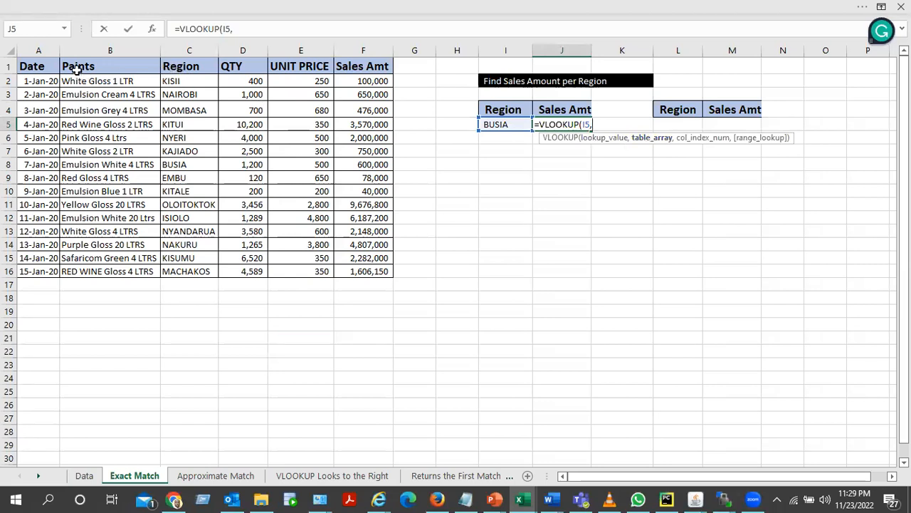
left_click_drag(187, 67, 349, 271)
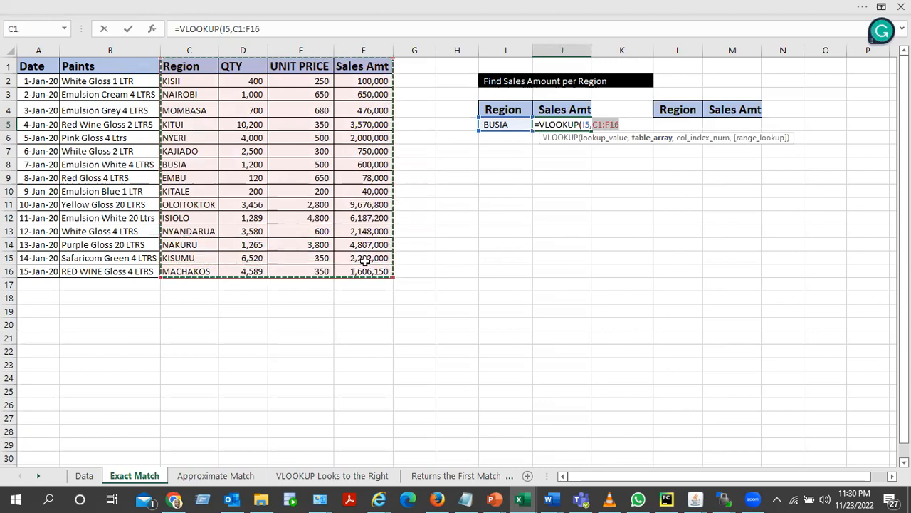
- Complete the J5 formula with column index 4 and FALSE for an exact match, and check it against the BUSIA row in the data table
type(",4")
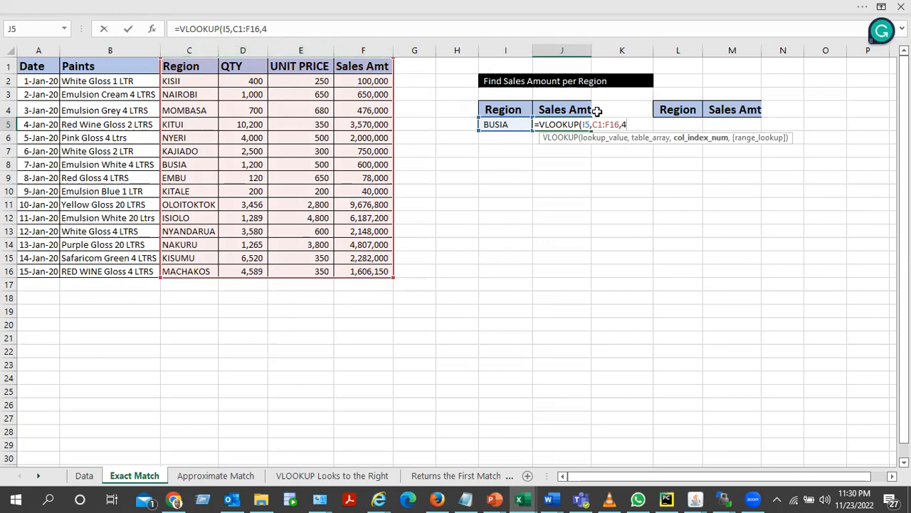
type(",")
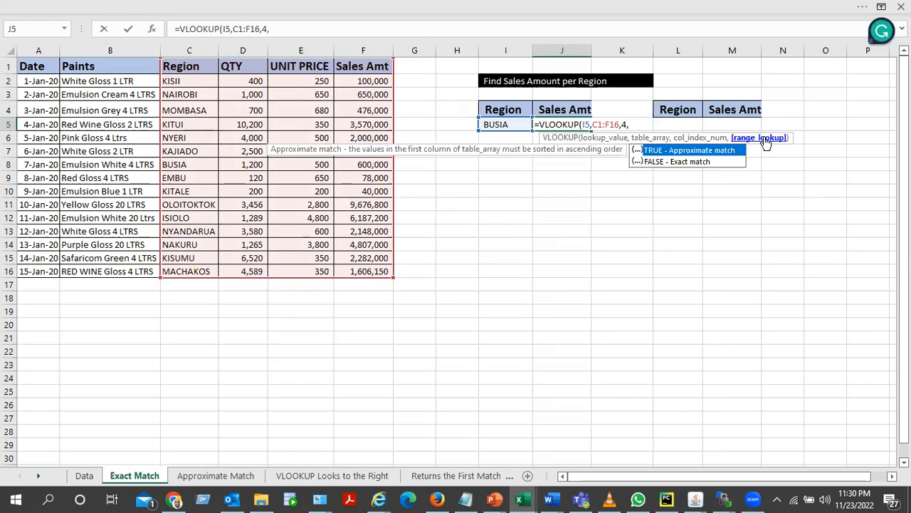
left_click(679, 163)
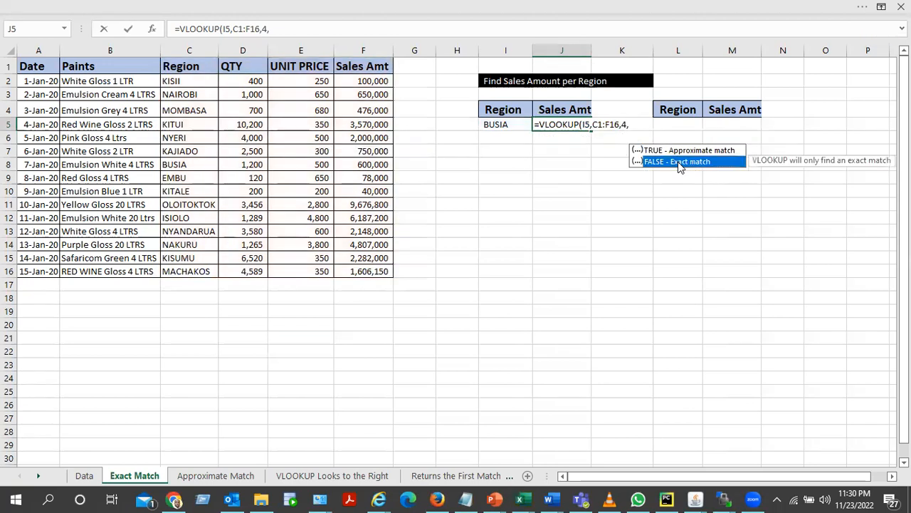
double_click(678, 162)
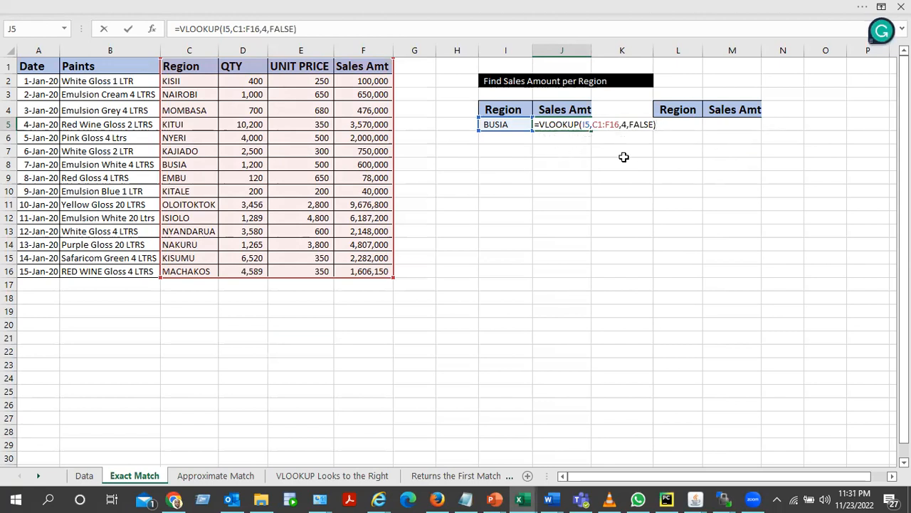
key("Return")
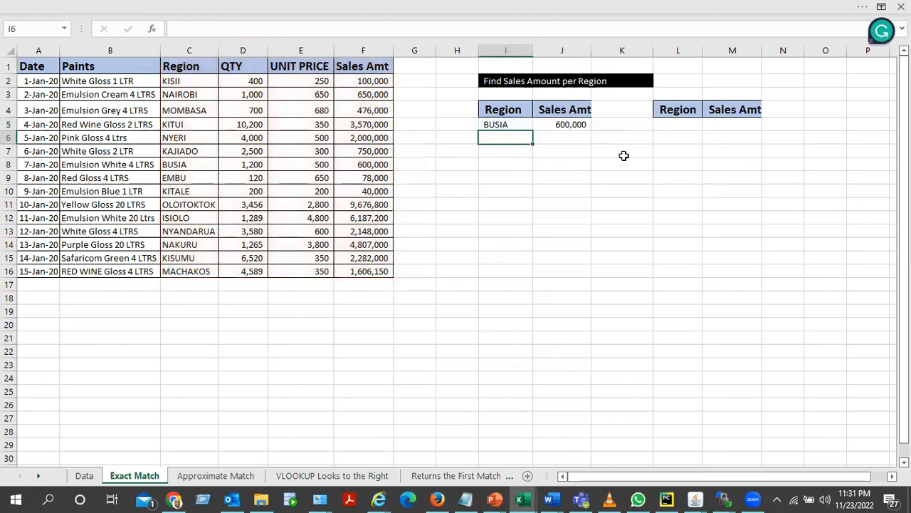
left_click(575, 125)
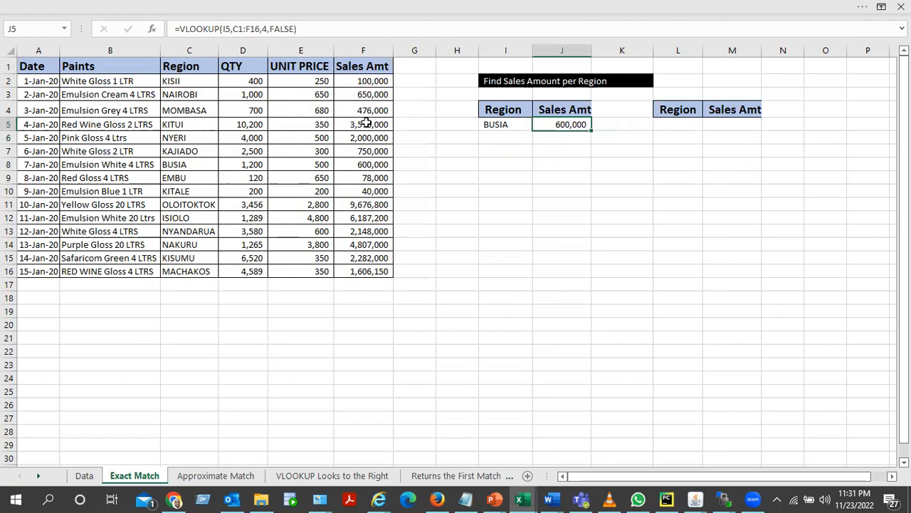
left_click(188, 164)
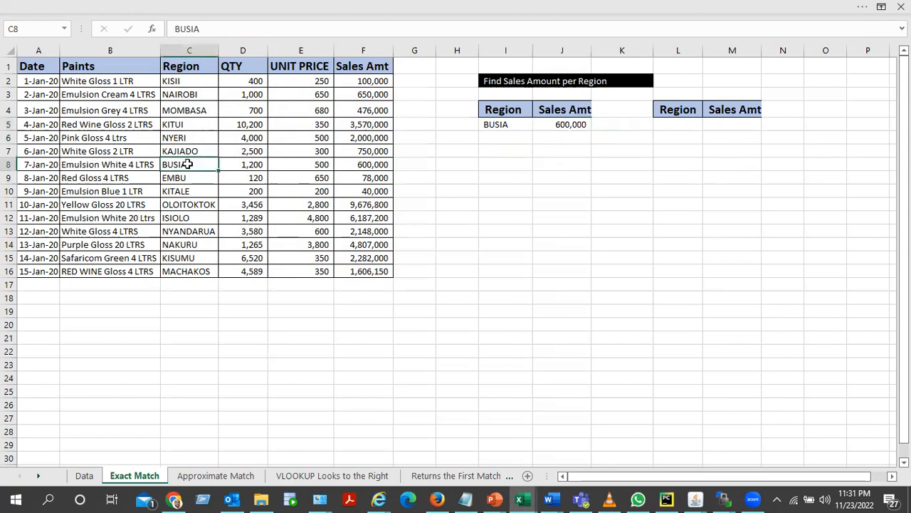
left_click(377, 164)
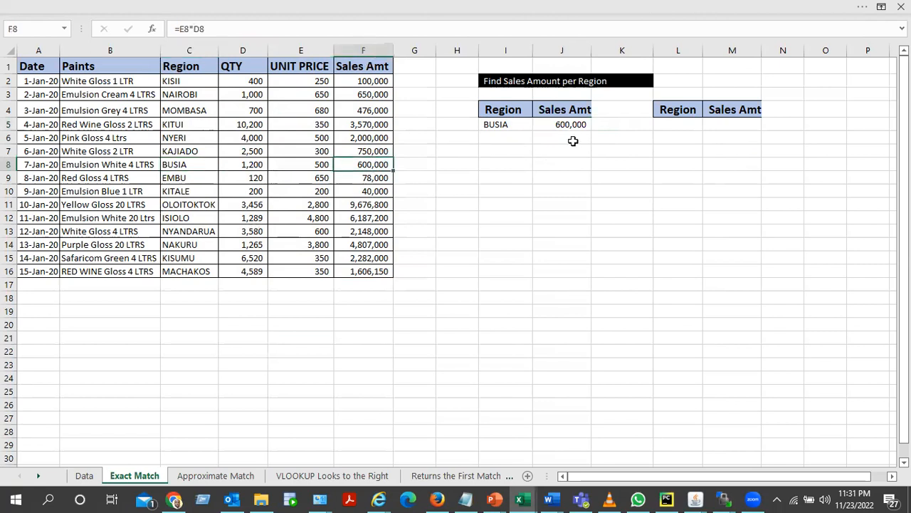
- Enter MACHAKOS as the lookup region in cell L5
left_click(685, 123)
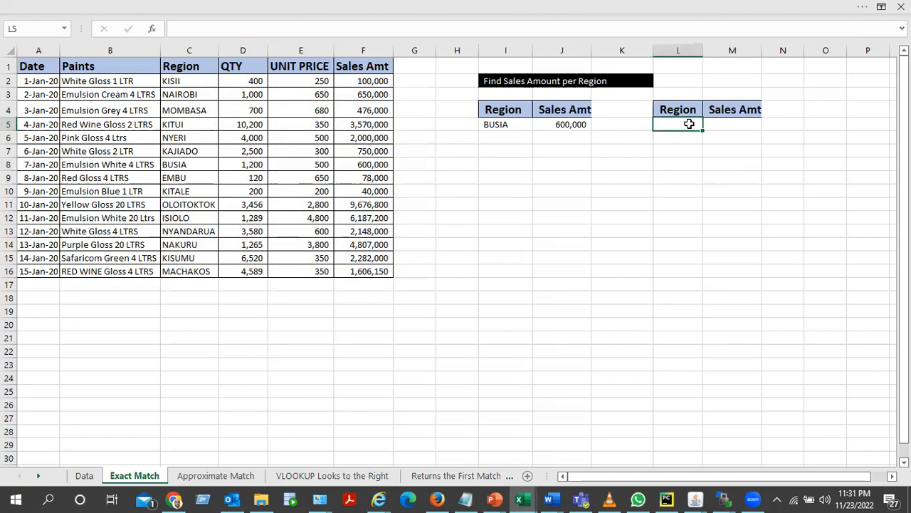
type("M")
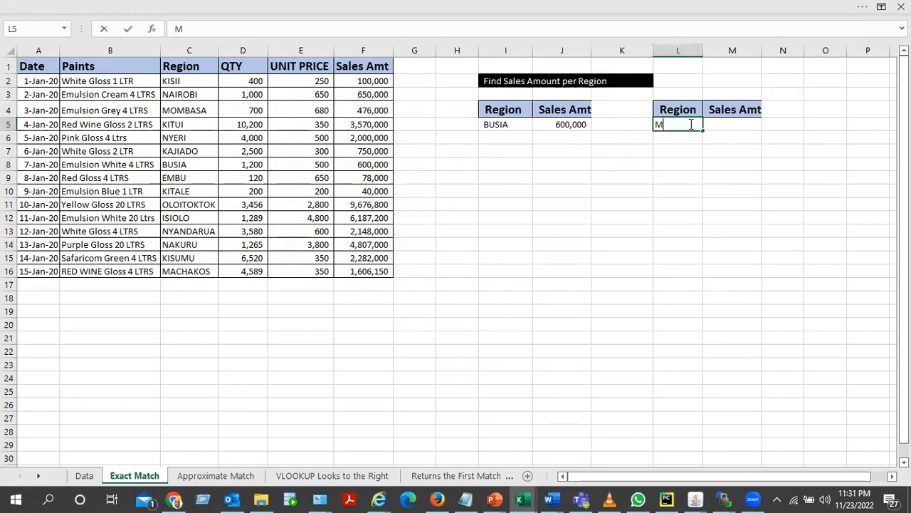
type("ACHAKOS")
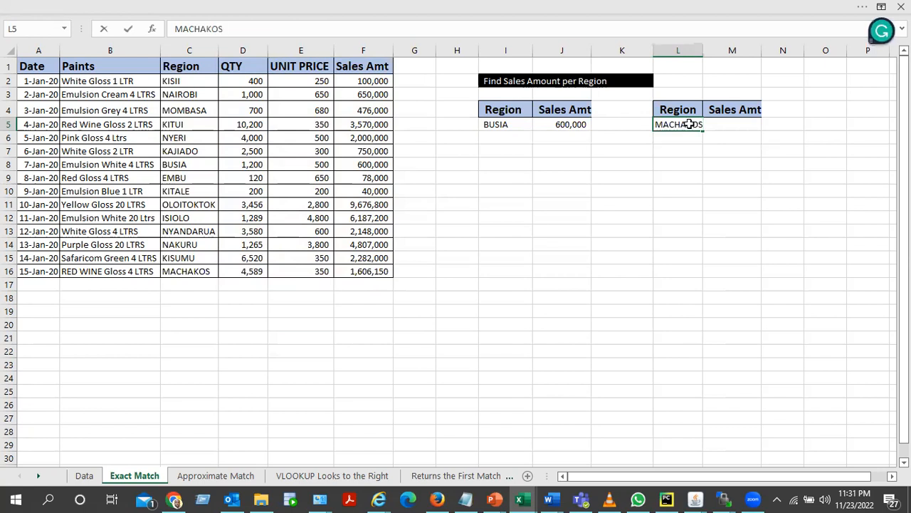
key("Tab")
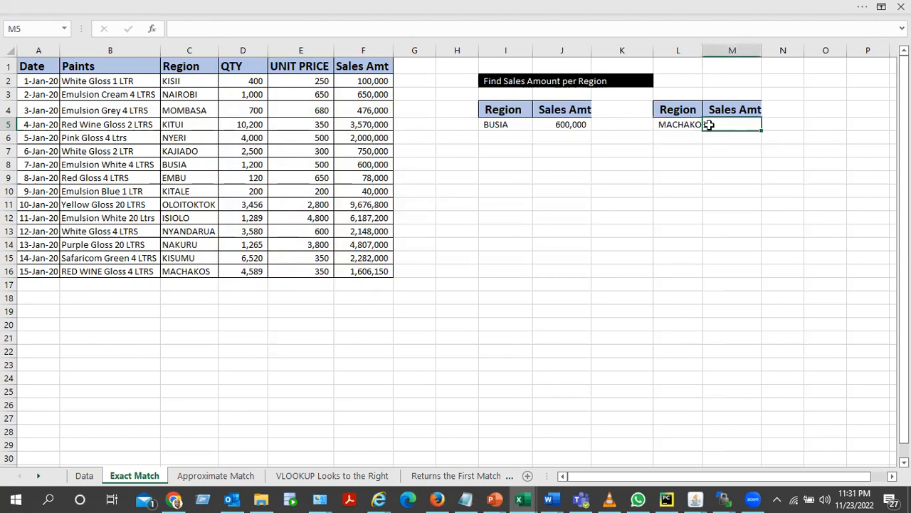
- Start a VLOOKUP formula in M5 with L5 as the lookup value and C1:F16 as the table array
type("=vlo")
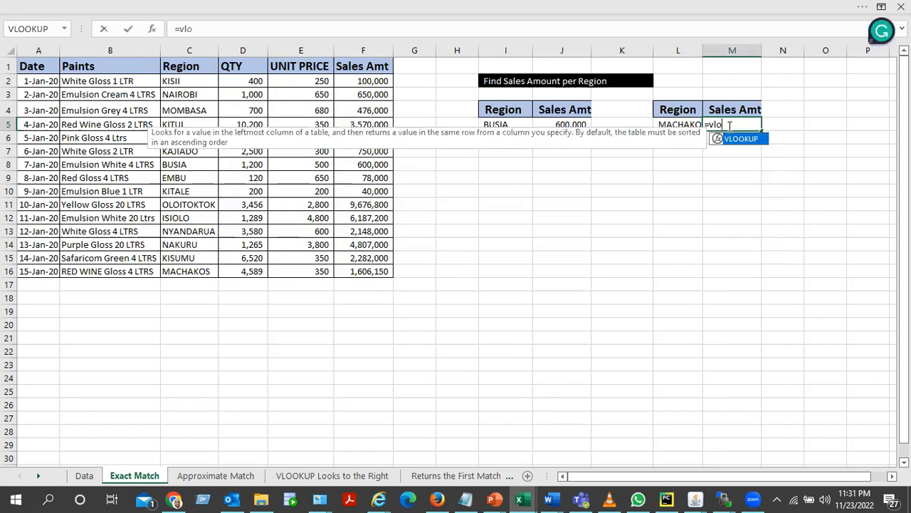
key("Tab")
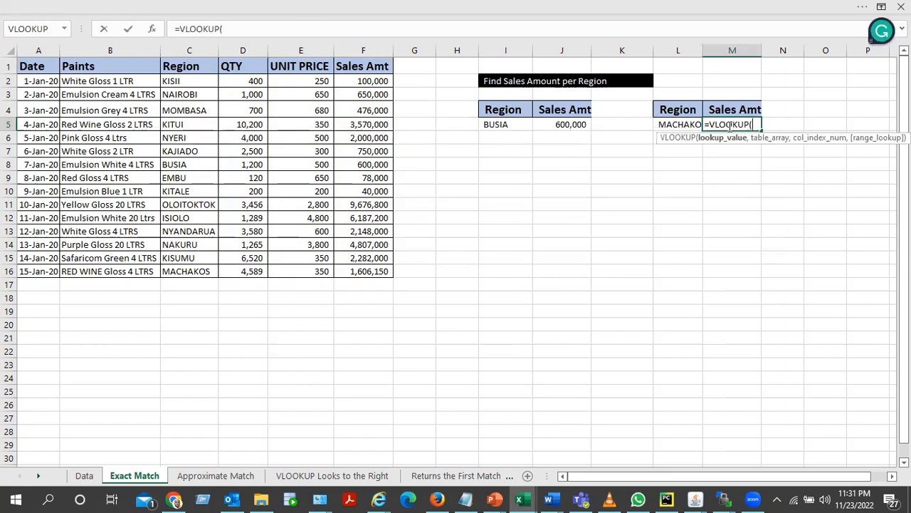
left_click(683, 125)
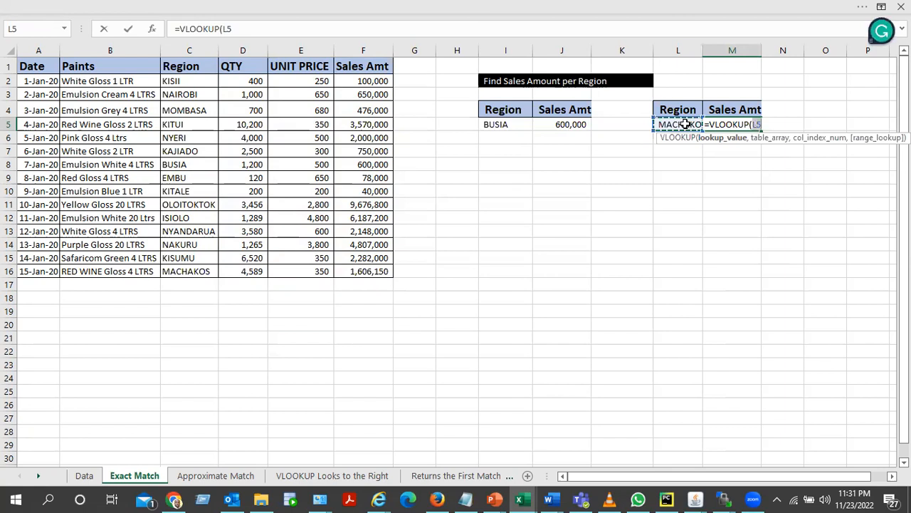
type(",")
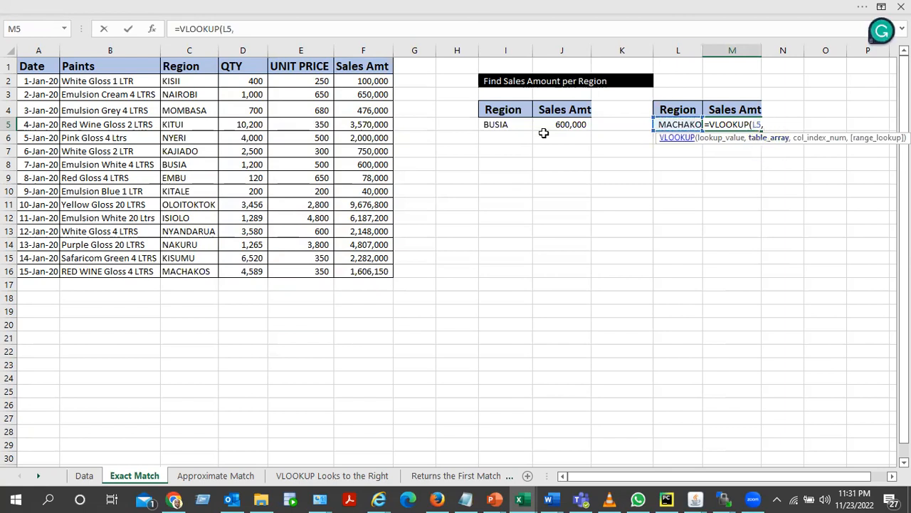
left_click_drag(175, 66, 352, 271)
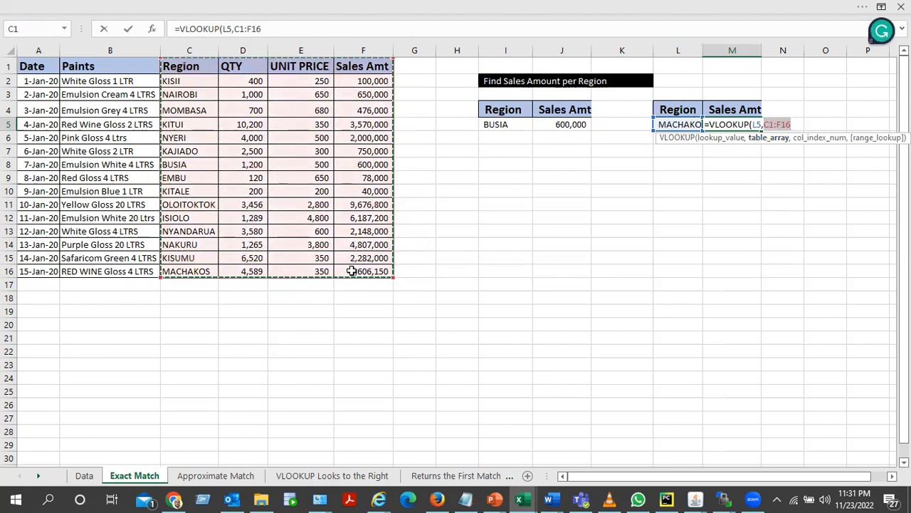
type(",")
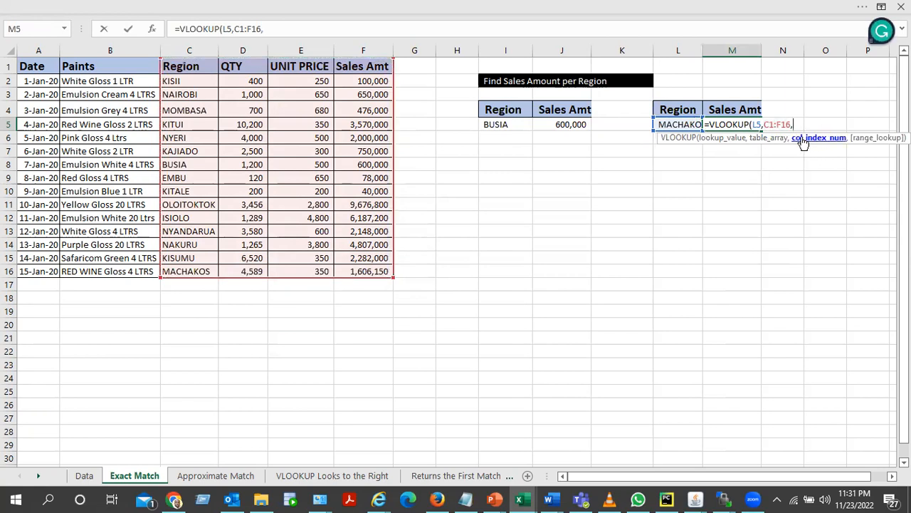
- Complete the M5 formula with column index 4 and 0 for an exact match
type("4")
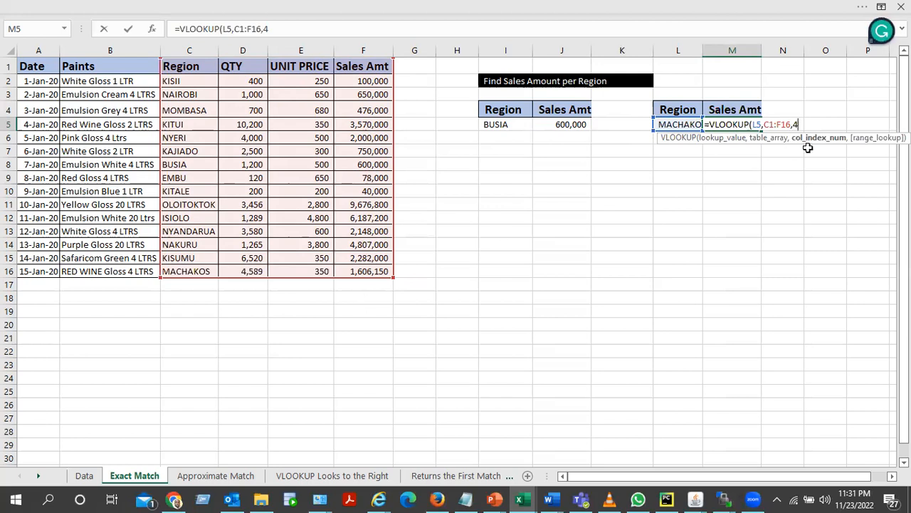
type(",0")
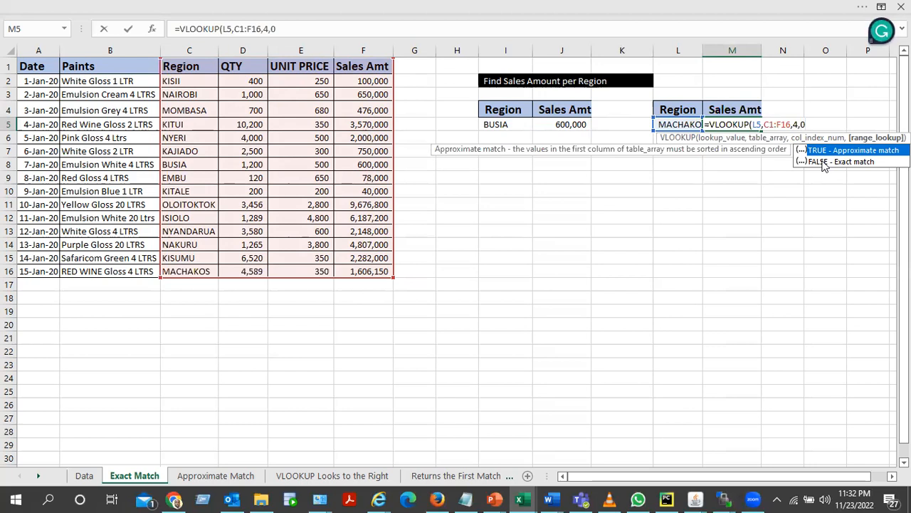
type(")")
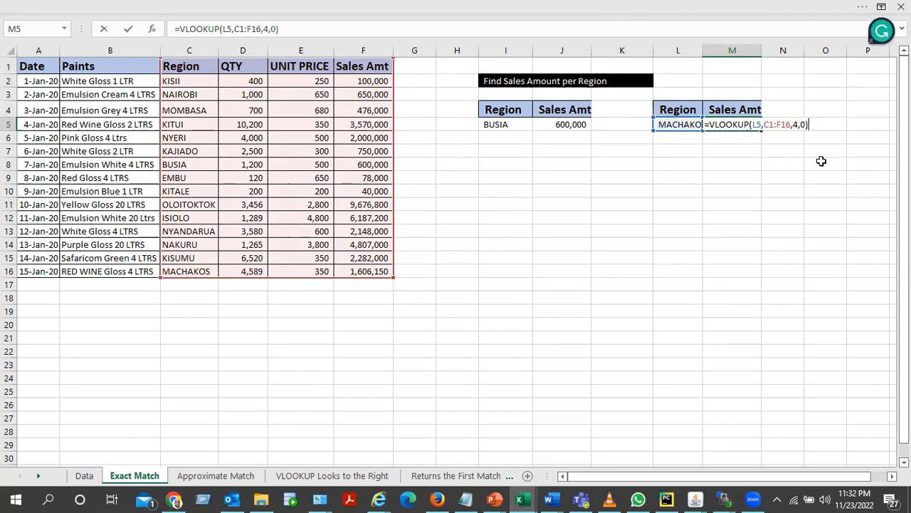
key("Return")
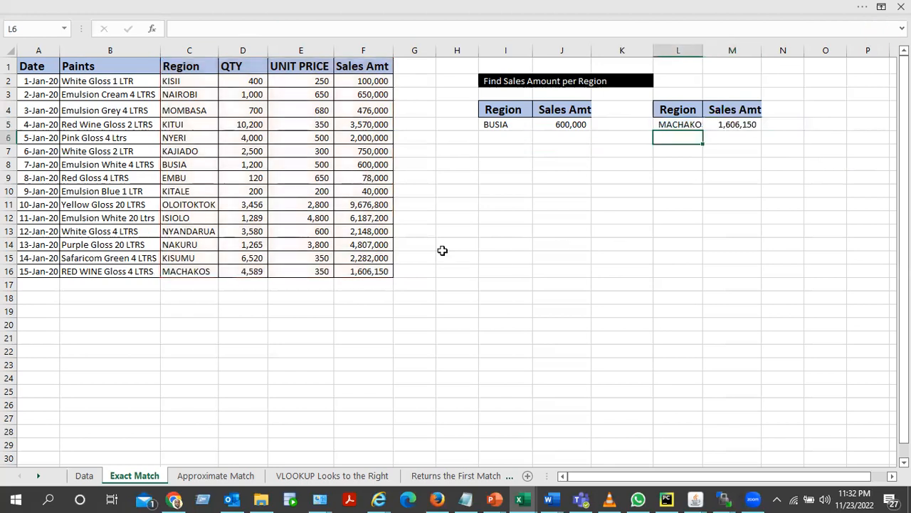
- Auto-fit column L to show the full region name, and check the M5 result against the MACHAKOS row in the data table
double_click(704, 50)
left_click(679, 125)
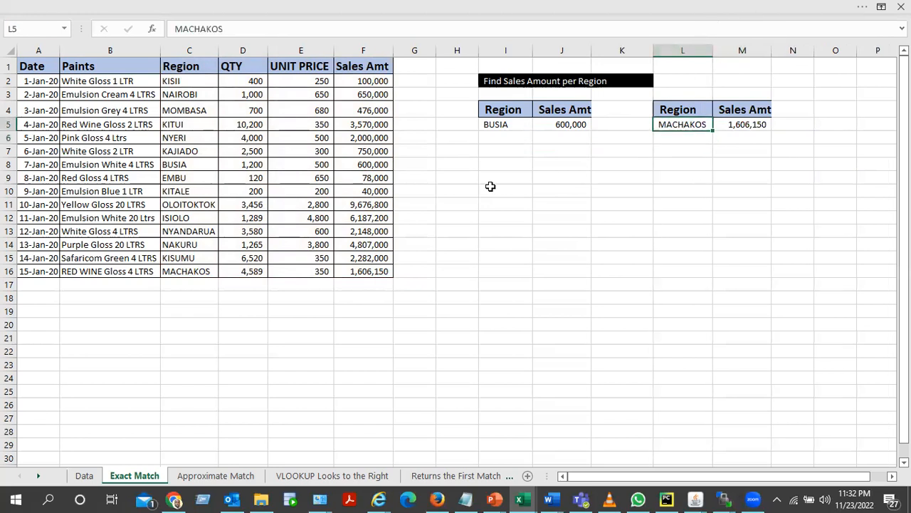
left_click(357, 272)
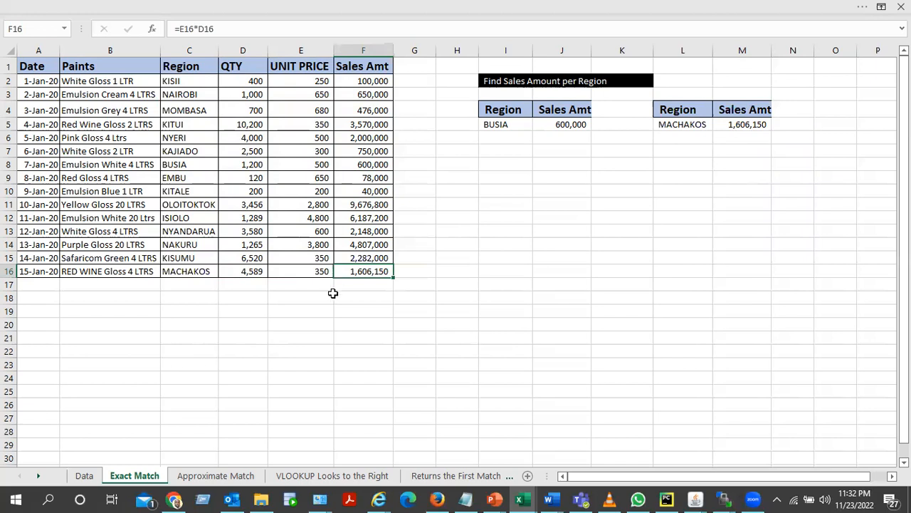
left_click(441, 269)
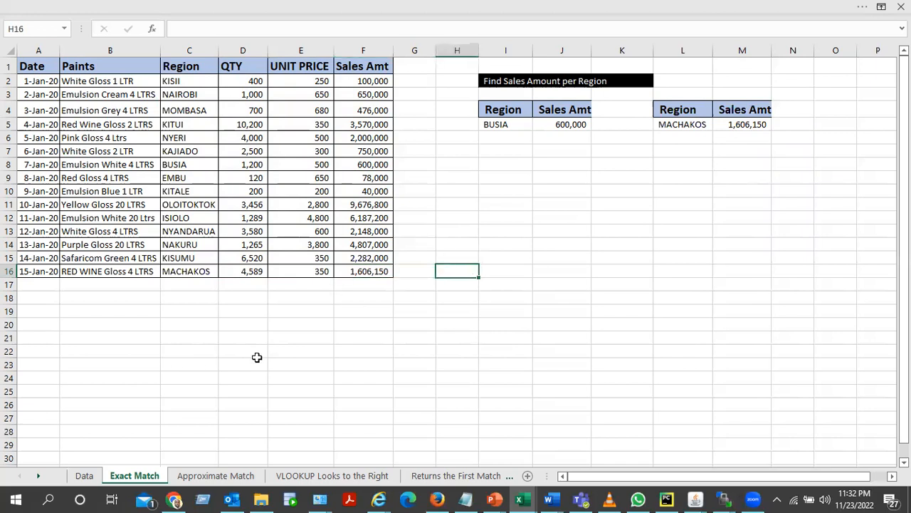
- Switch to the Approximate Match sheet and widen the QTY column J beside the VOI lookup region
left_click(204, 478)
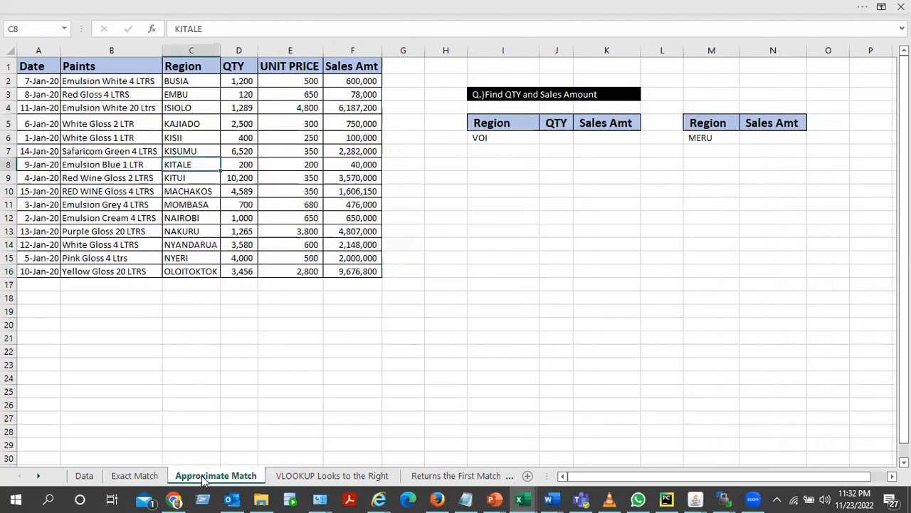
left_click(506, 139)
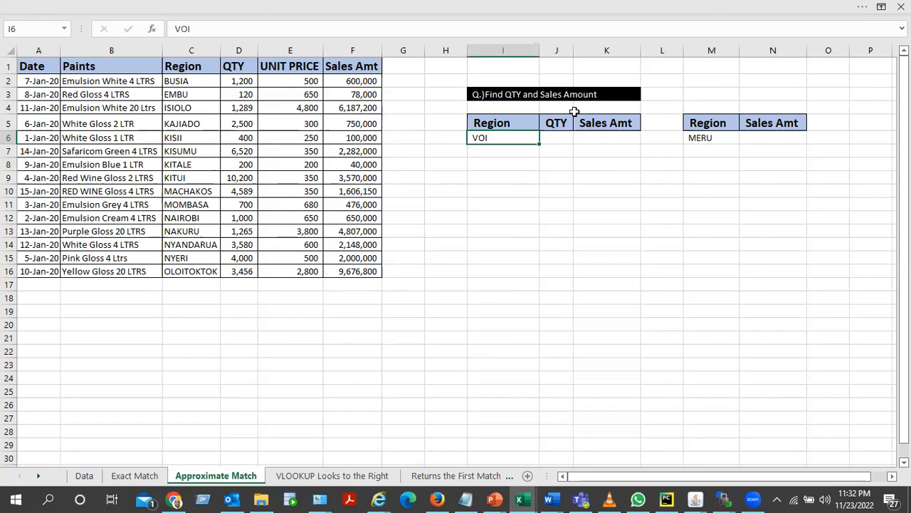
left_click_drag(574, 54, 575, 54)
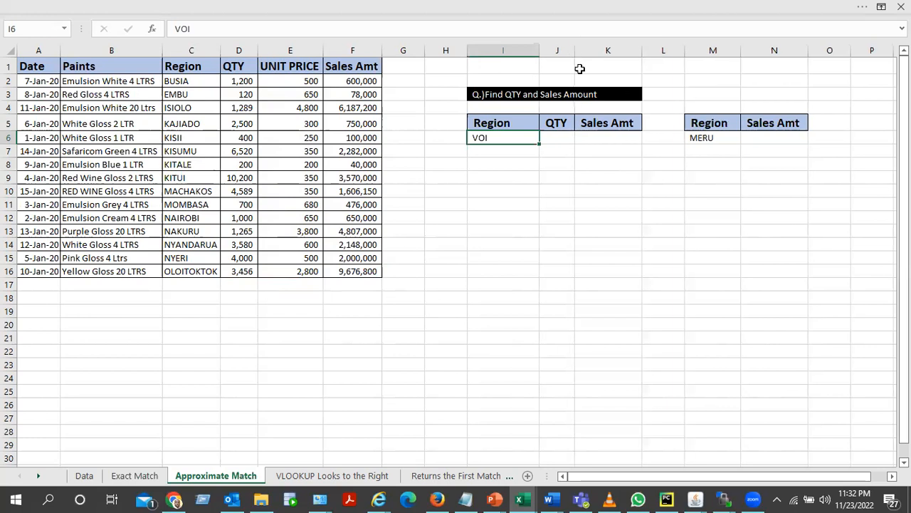
left_click(566, 137)
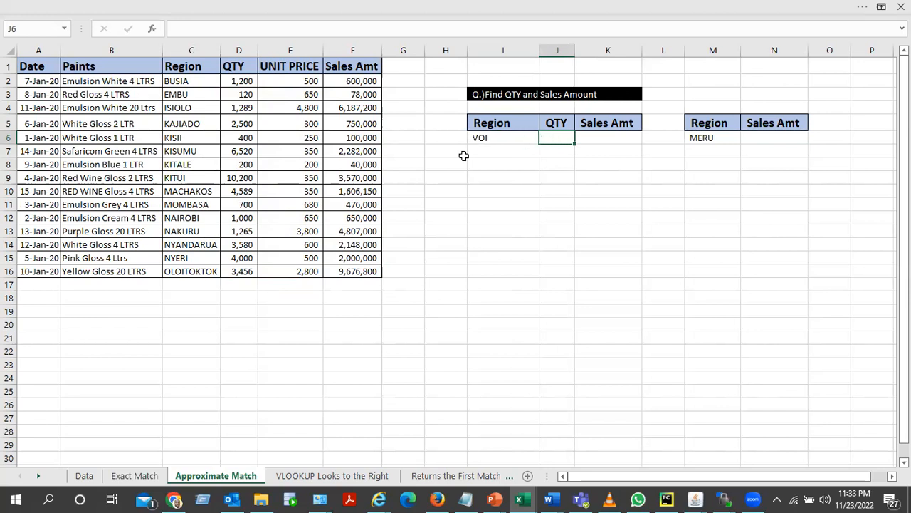
left_click(519, 137)
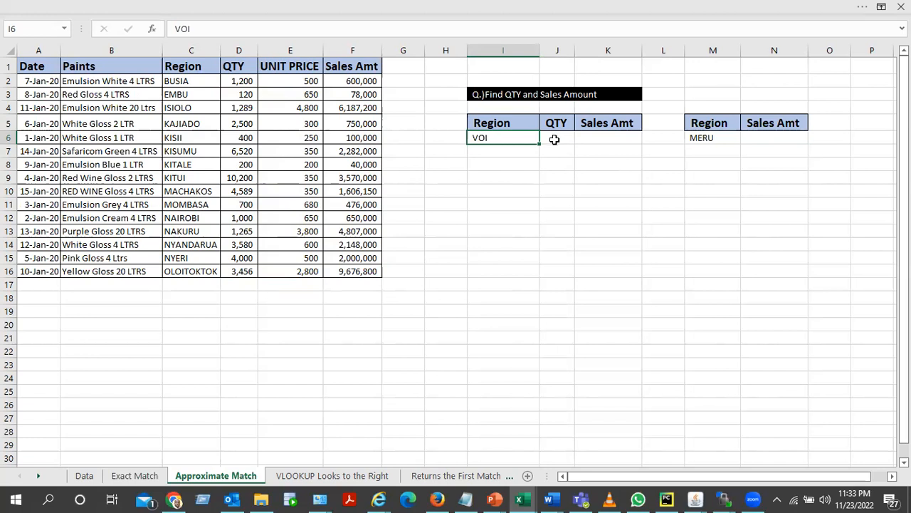
left_click(553, 139)
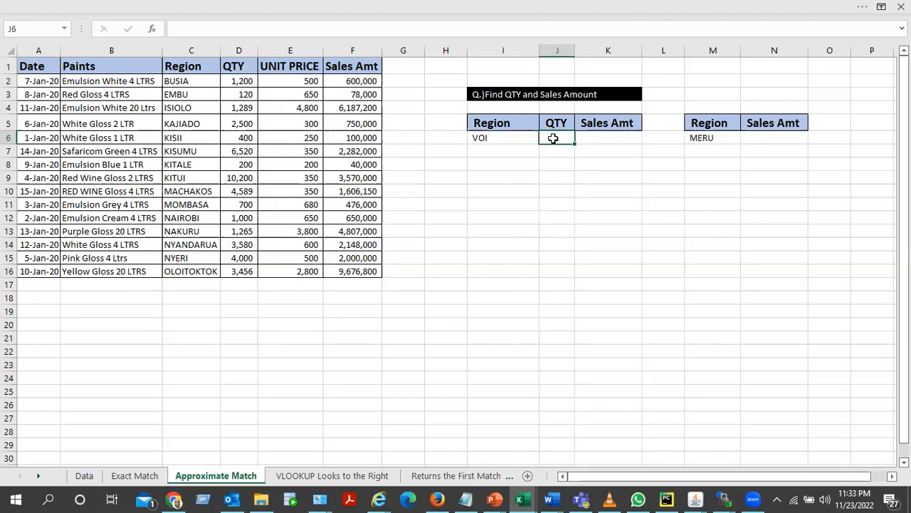
left_click_drag(575, 52, 593, 53)
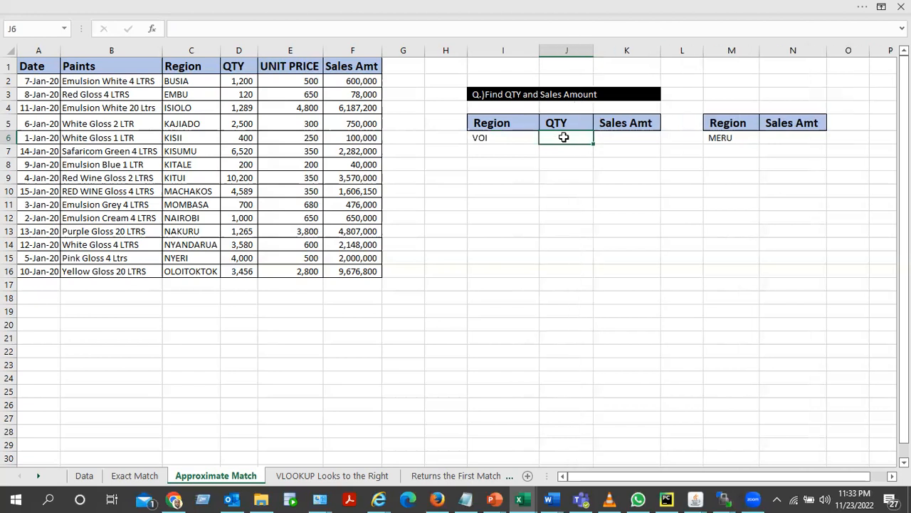
- Start a VLOOKUP formula in J6 with I6 as the lookup value and C1:F16 as the table array
type("=vlo")
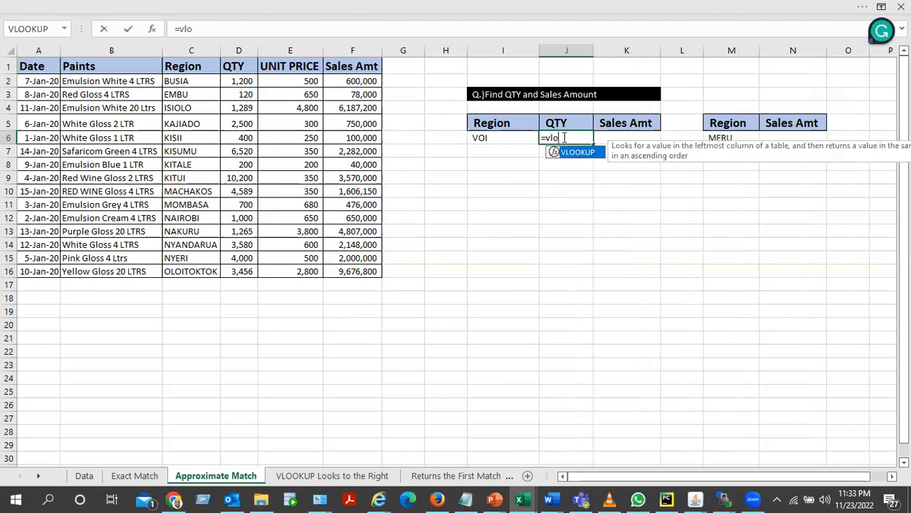
key("Tab")
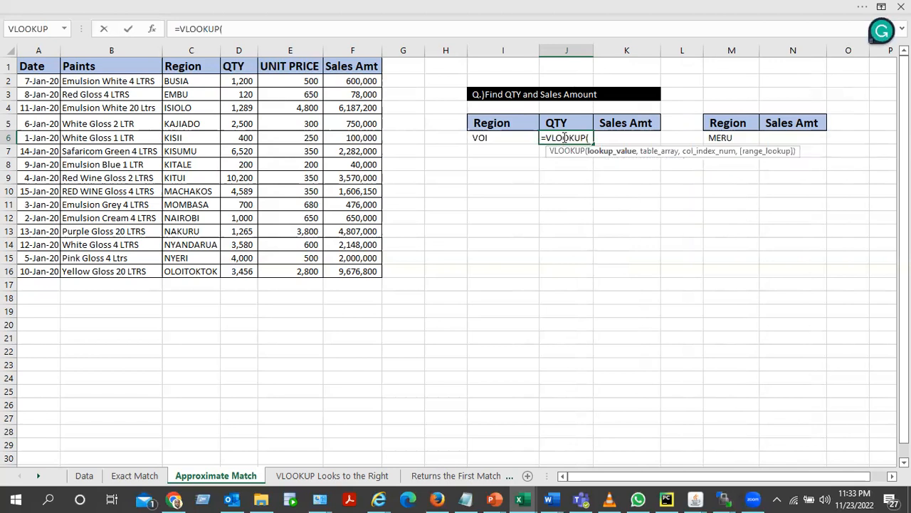
left_click(517, 138)
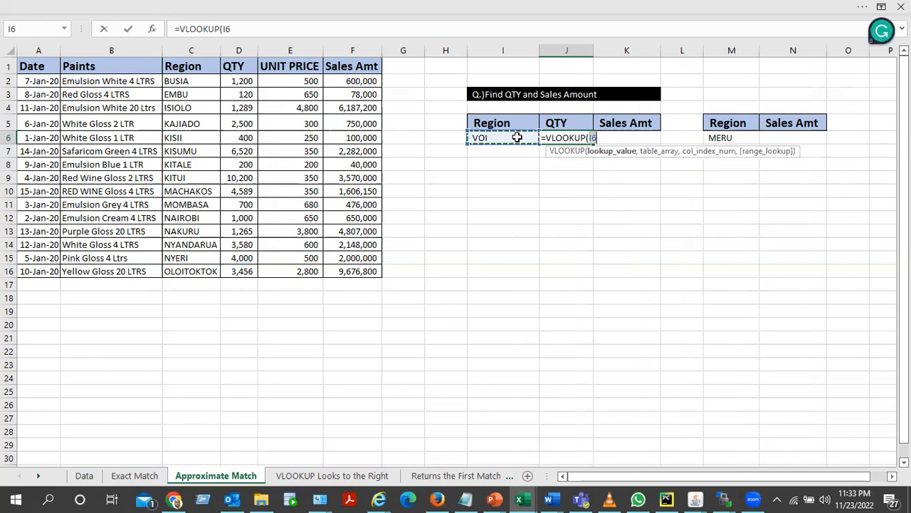
type(",")
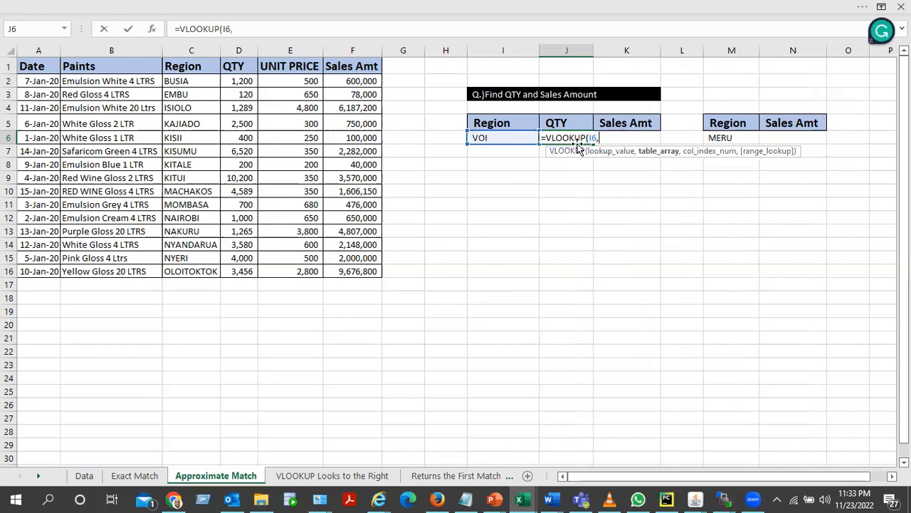
left_click(181, 67)
left_click_drag(181, 67, 336, 264)
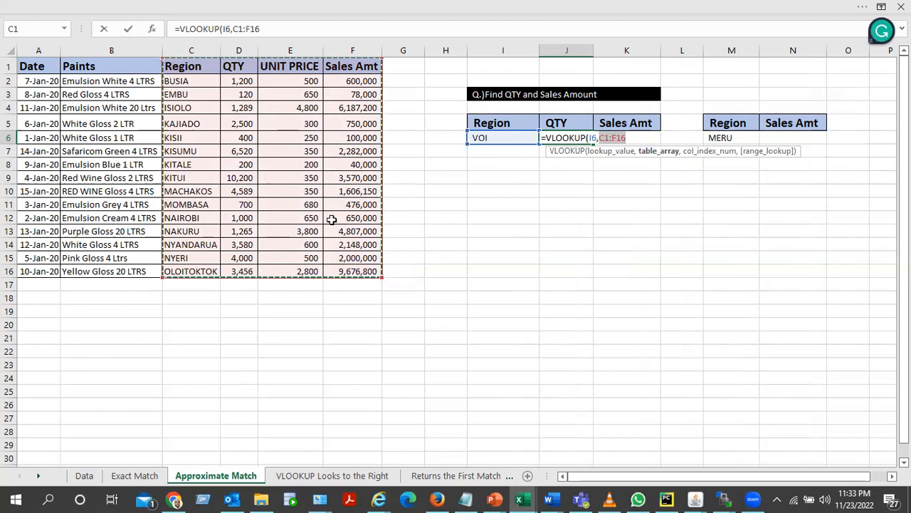
- Complete the J6 formula with column index 2 and TRUE for an approximate match
type(",2")
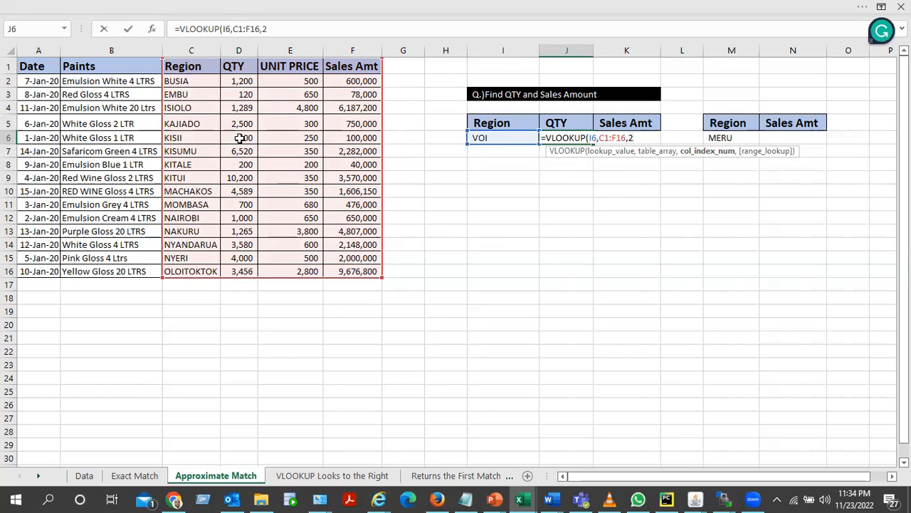
type(",")
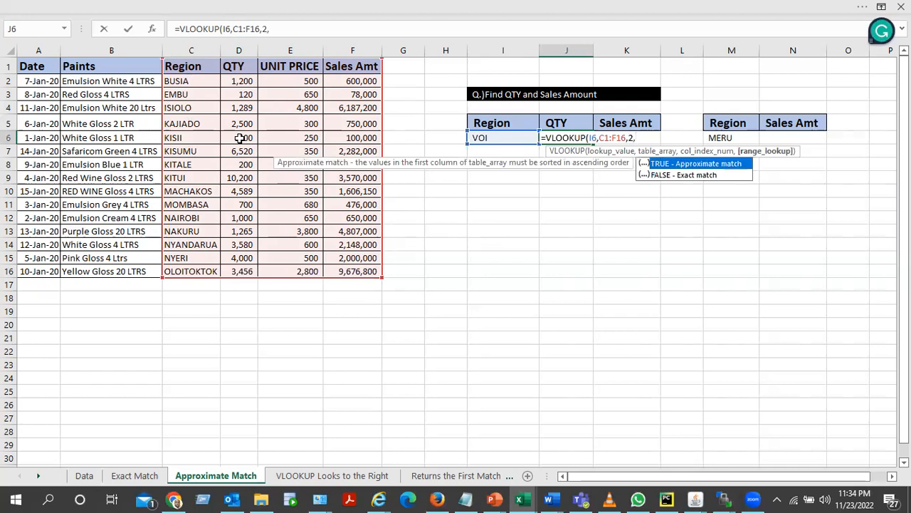
double_click(694, 165)
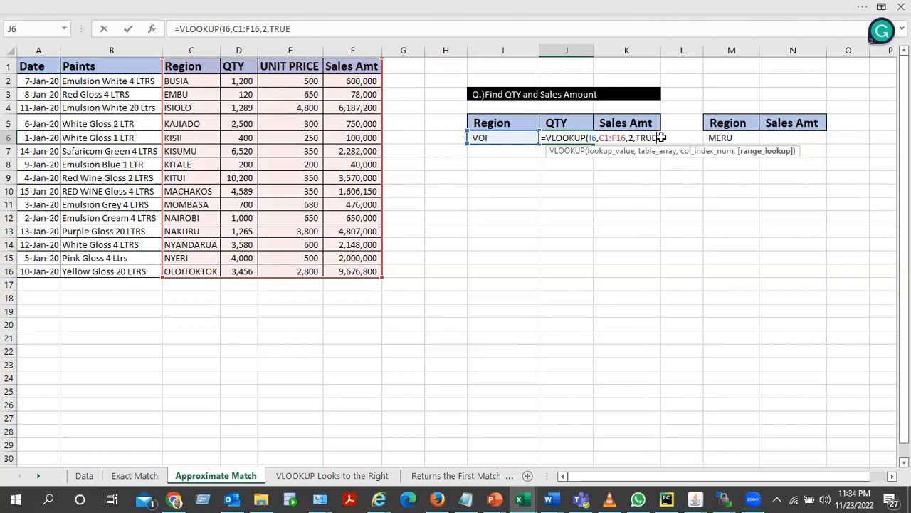
type(")")
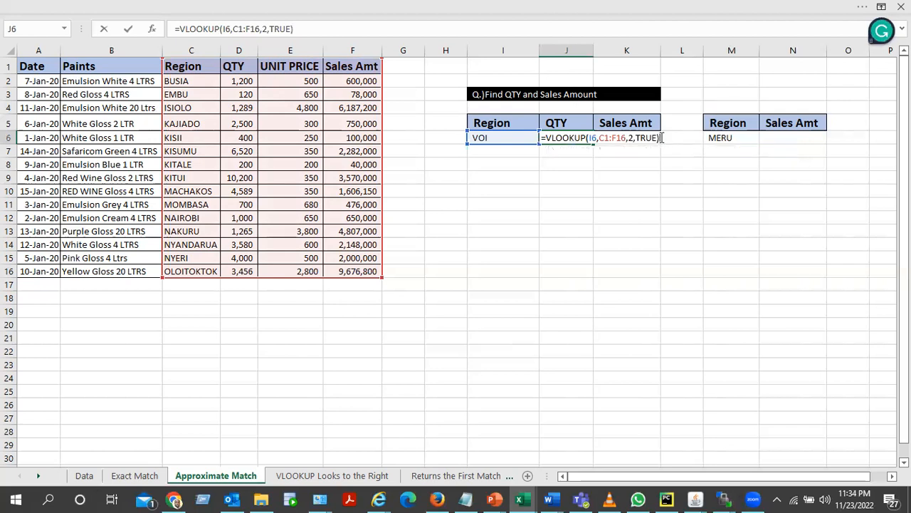
key("Return")
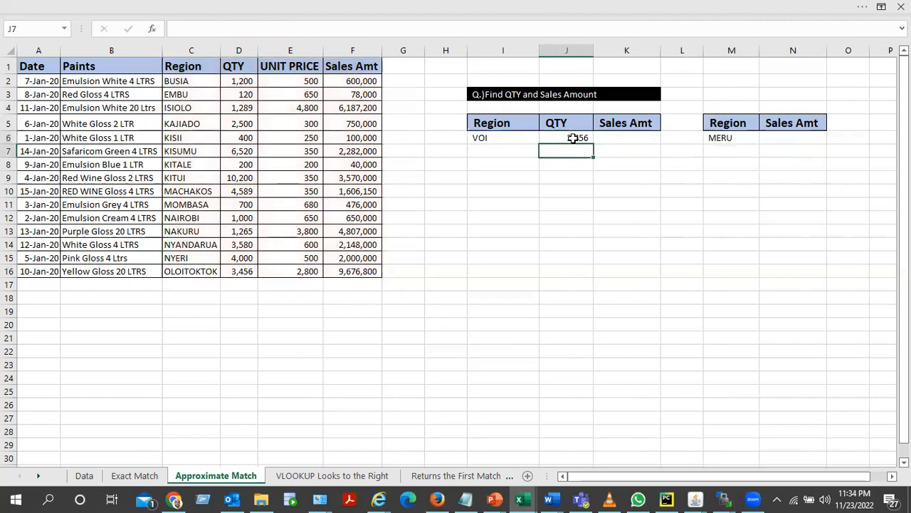
- Compare the VOI quantity in J6 with the quantity and region in the last row of the data table
left_click(574, 138)
left_click(505, 138)
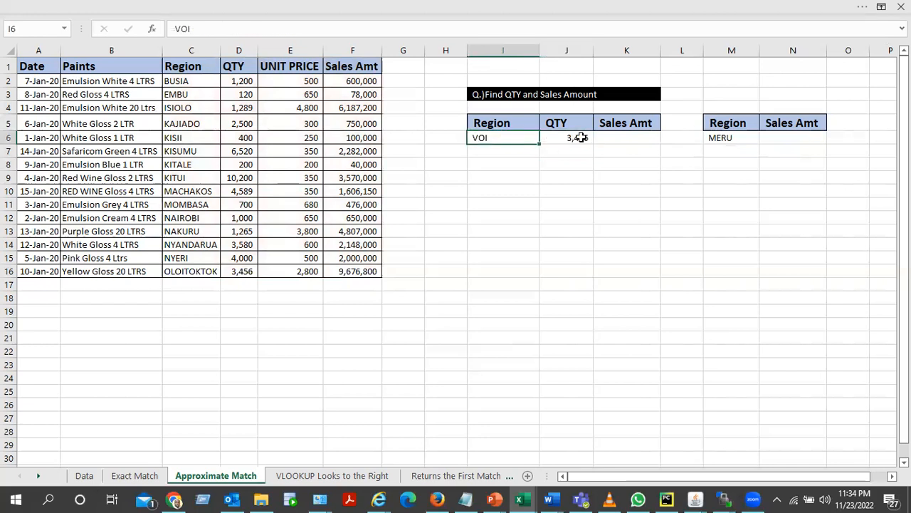
left_click(581, 138)
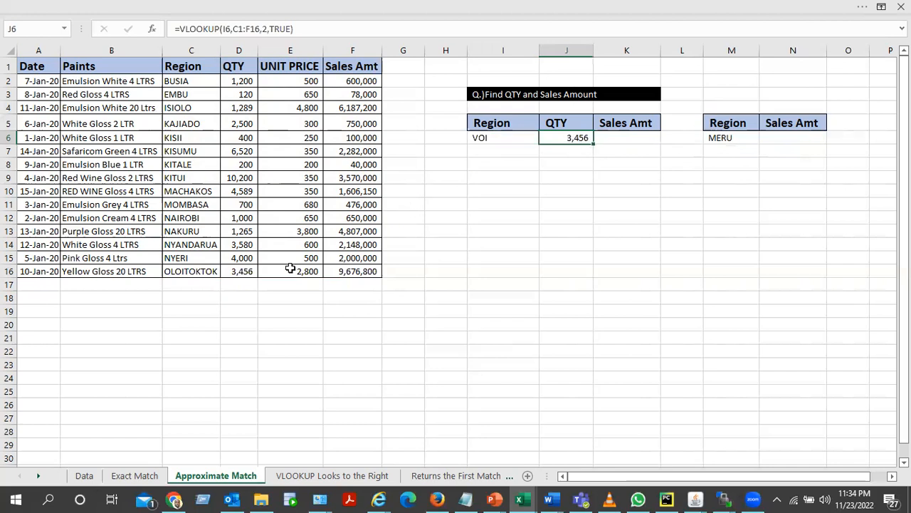
left_click(240, 272)
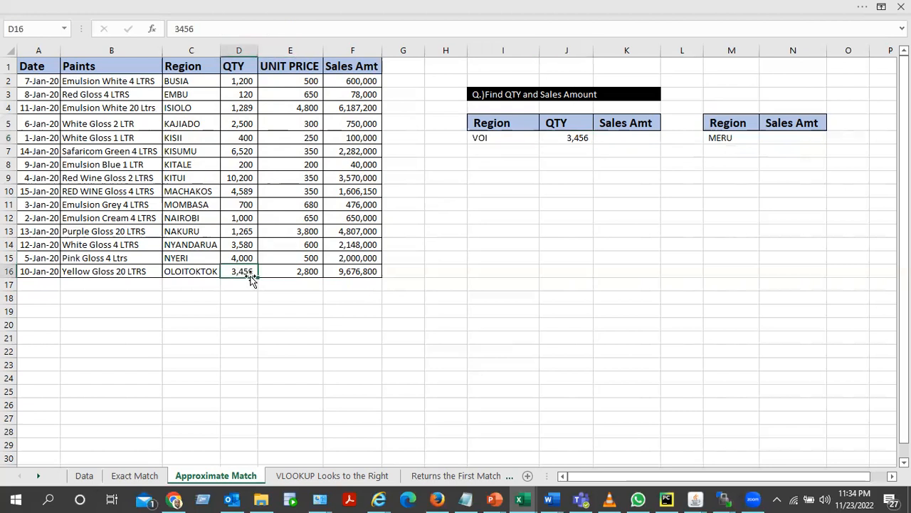
left_click(180, 273)
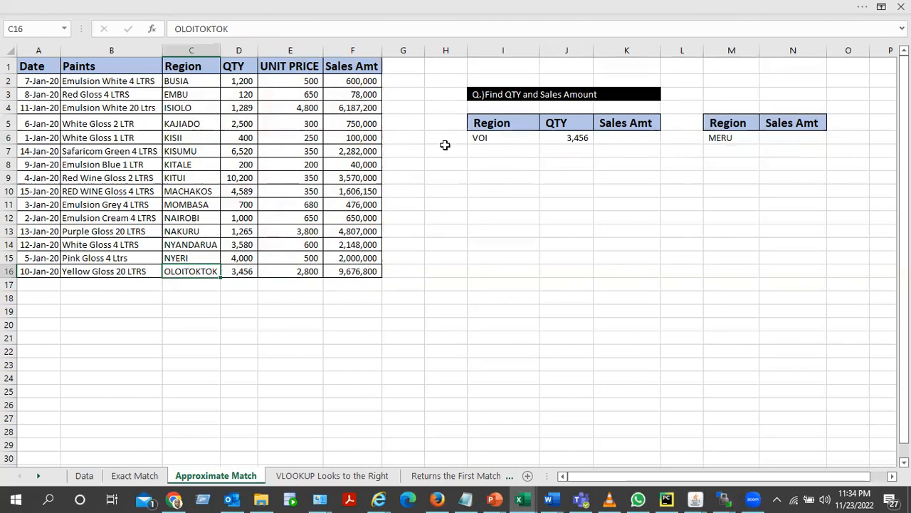
left_click(473, 141)
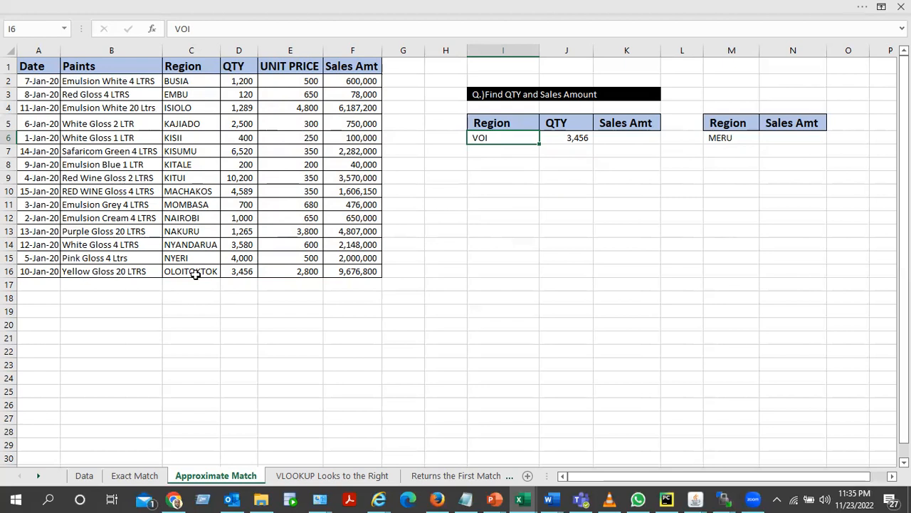
- Start a VLOOKUP formula in N6 with the MERU region in M6 as the lookup value and C1:F16 as the table array
left_click(582, 138)
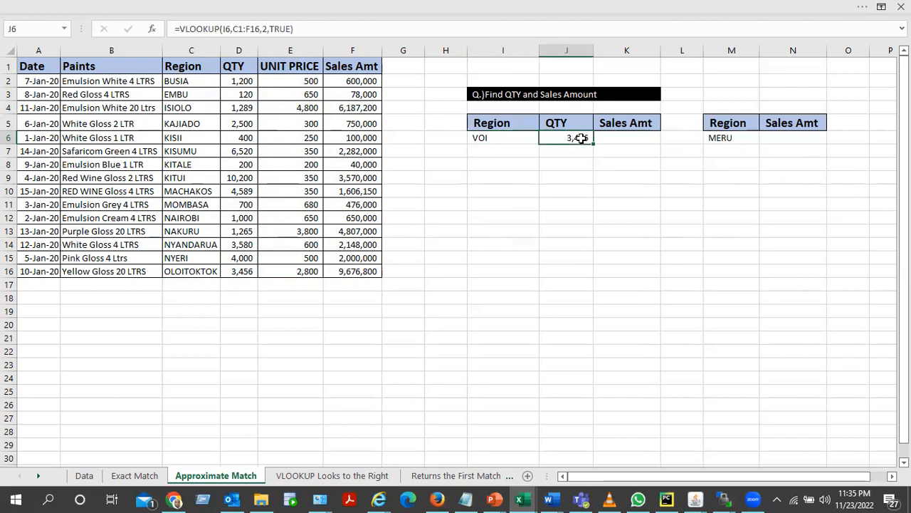
left_click(732, 138)
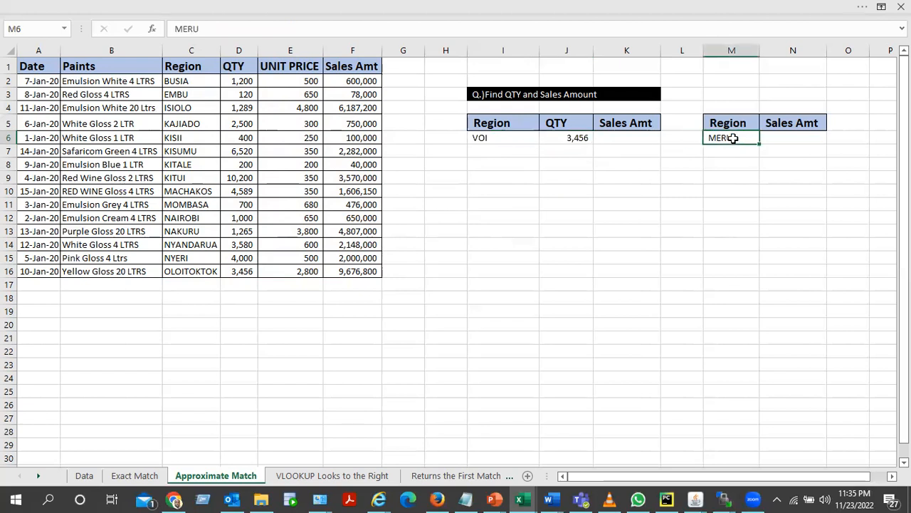
left_click(793, 138)
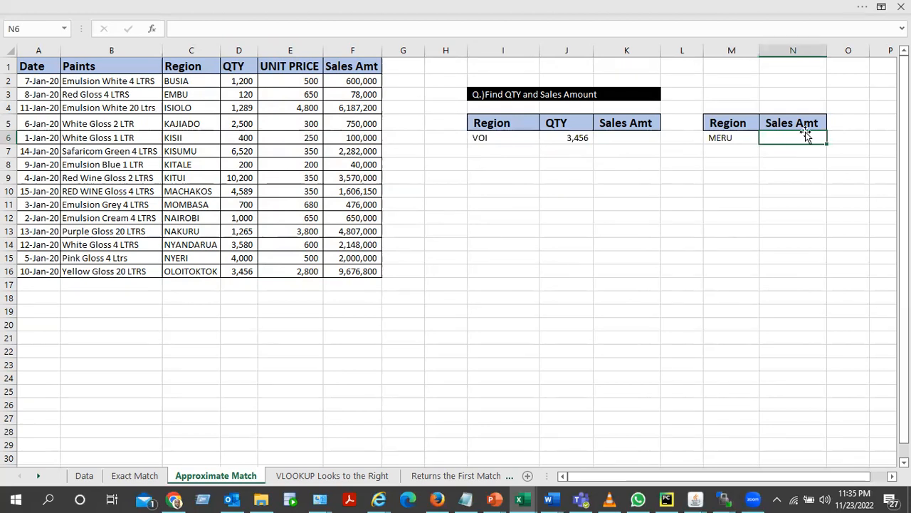
type("=vlo")
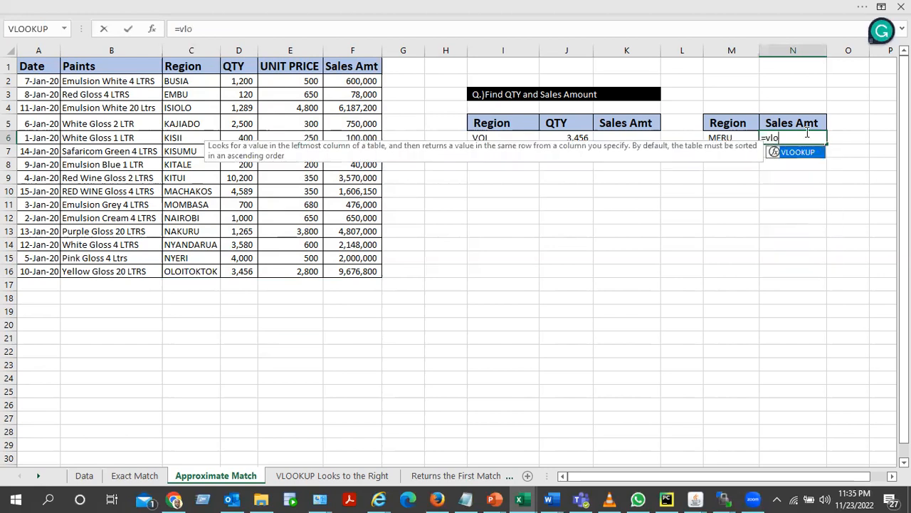
key("Tab")
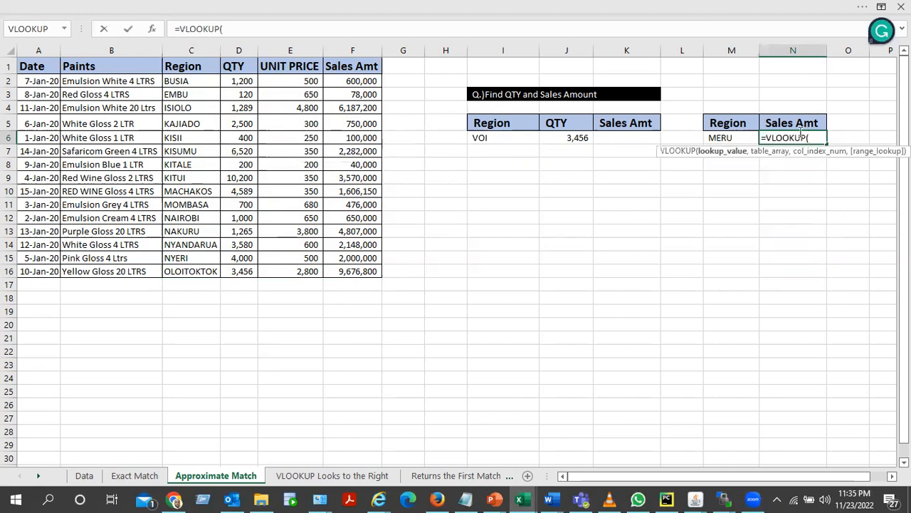
left_click(743, 138)
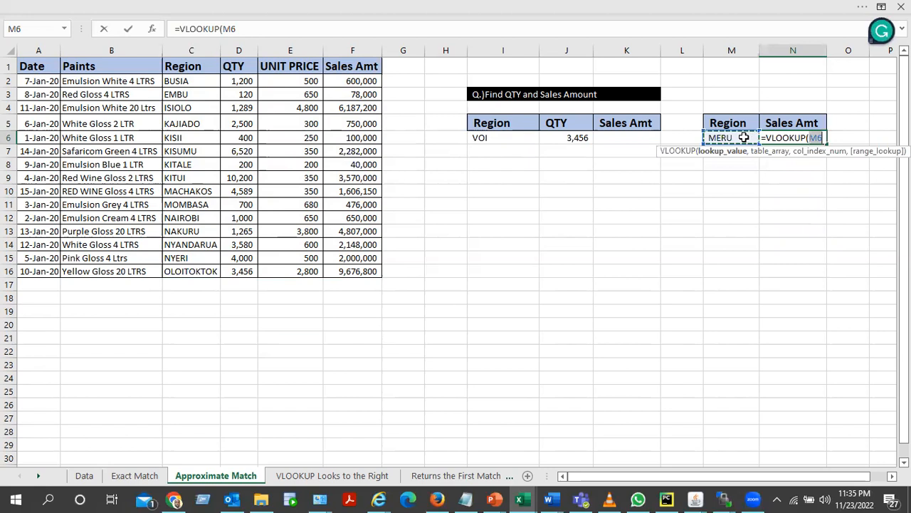
type(",")
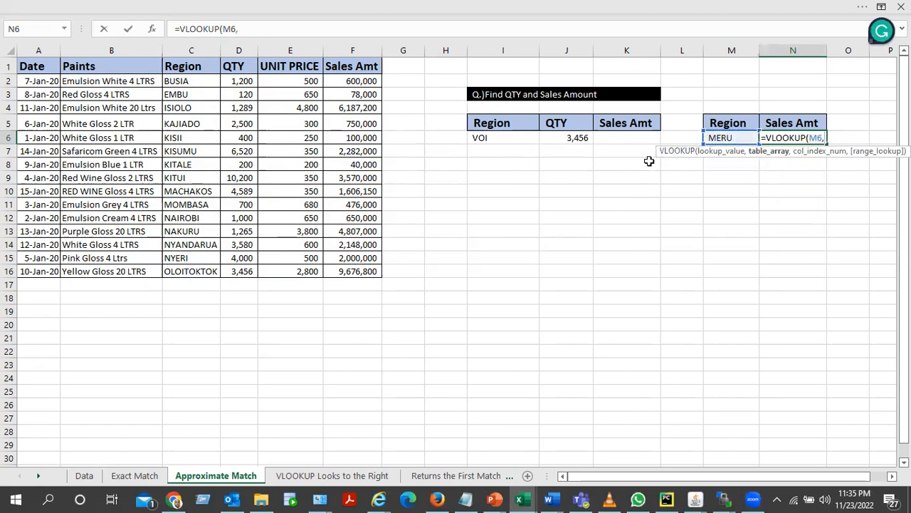
left_click_drag(186, 66, 353, 272)
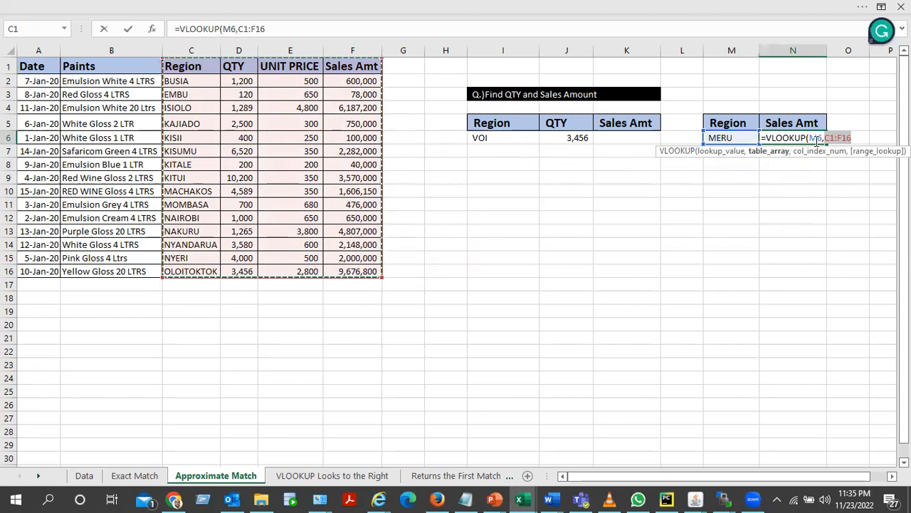
- Complete the N6 formula with column index 4 and 1 for an approximate match
type(",4")
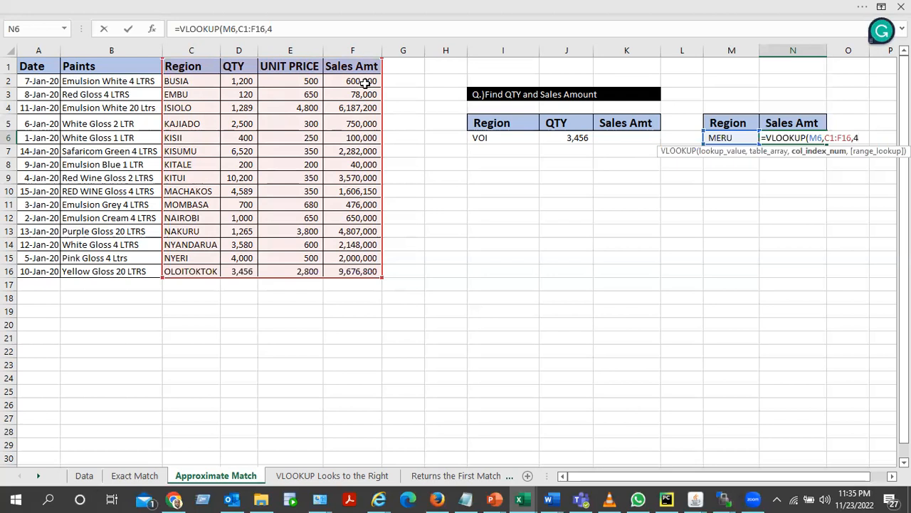
type(",")
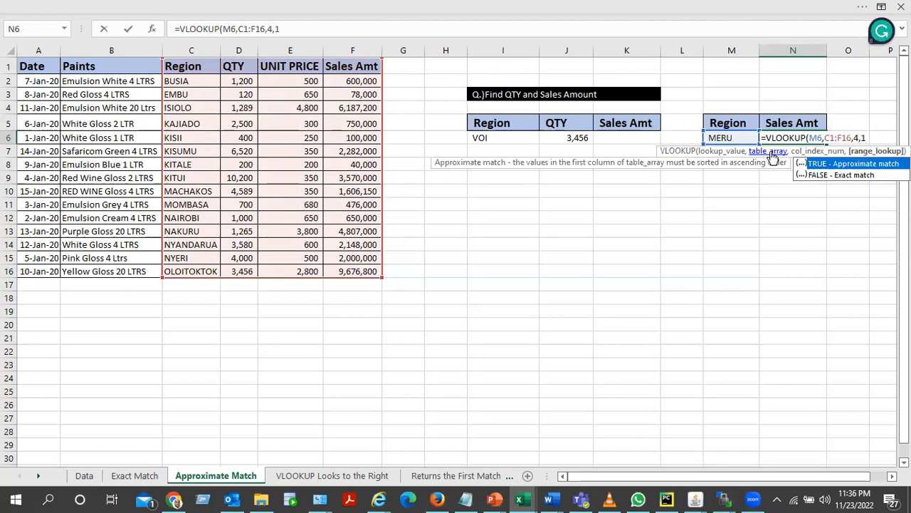
type("1)")
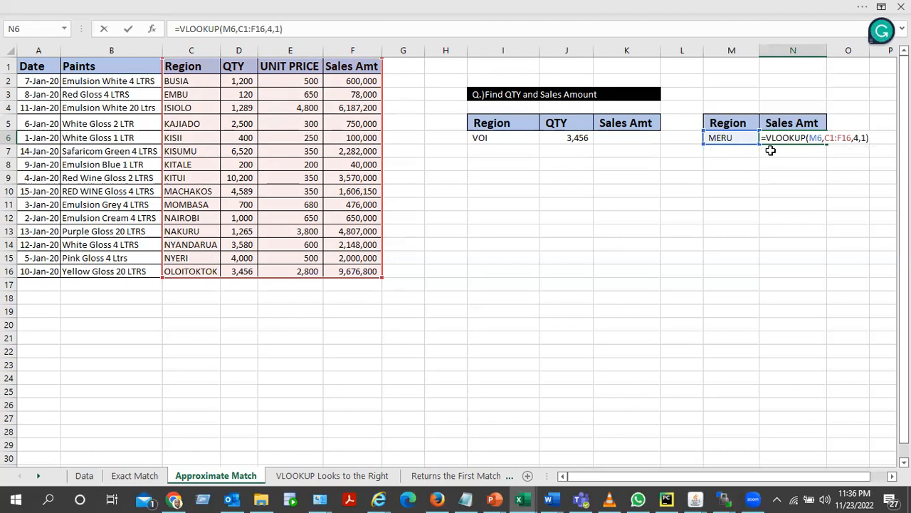
key("Return")
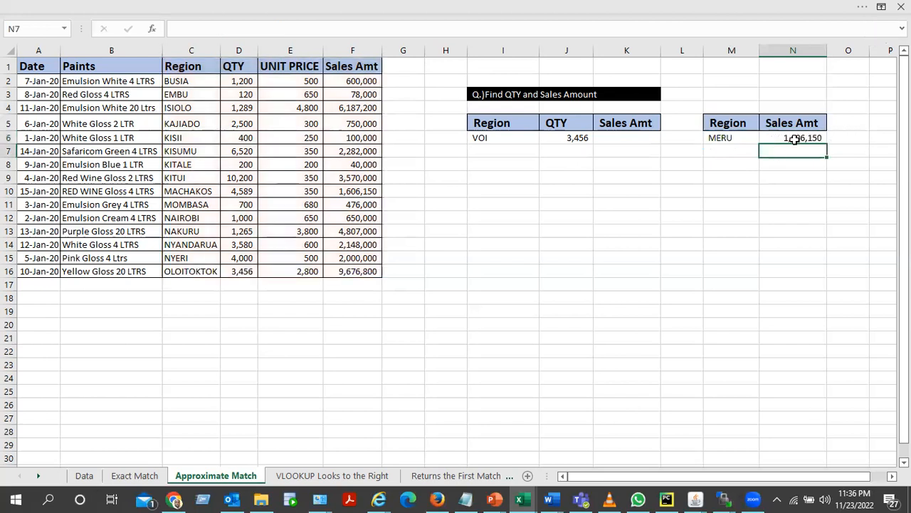
- Compare the MERU sales amount in N6 with the sales amount and region in the MACHAKOS row
left_click(795, 139)
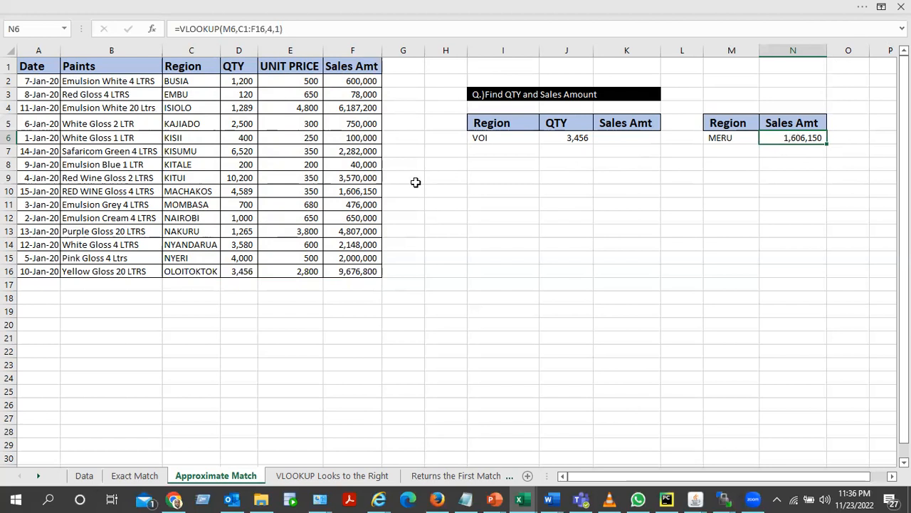
left_click(362, 191)
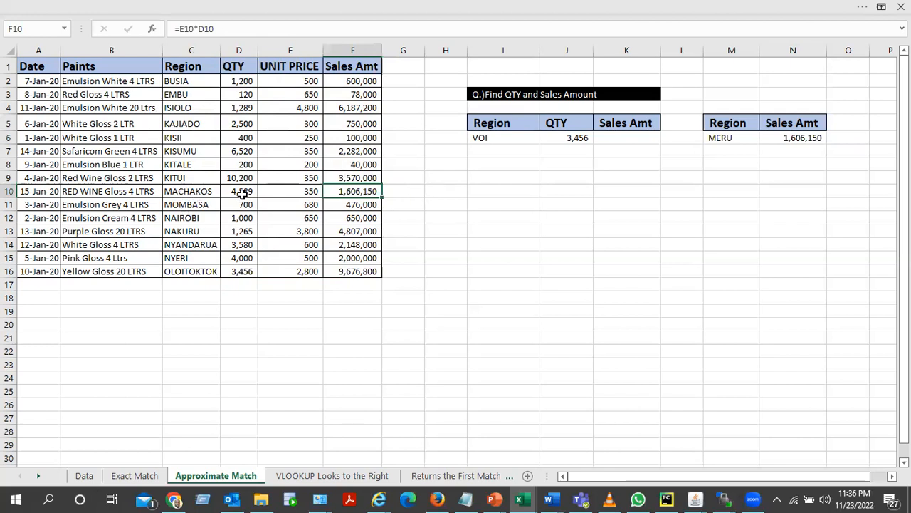
left_click(197, 191)
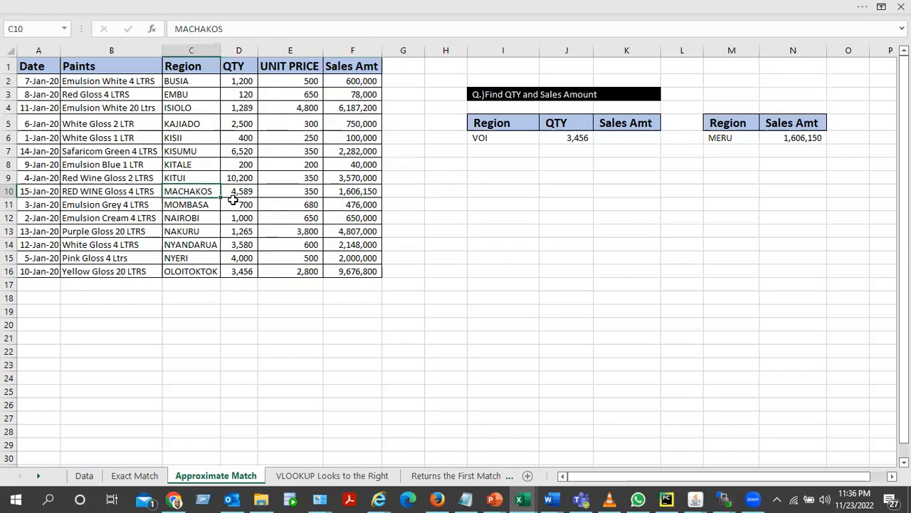
left_click(371, 190)
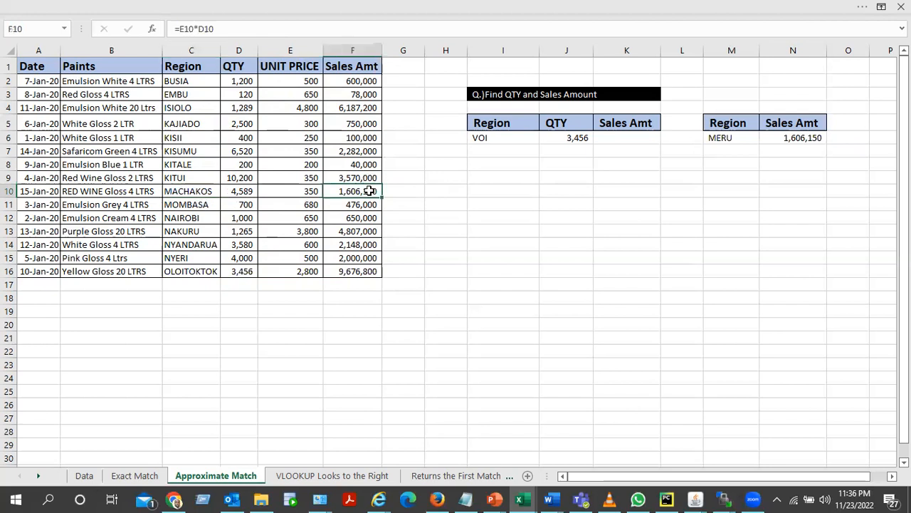
left_click(800, 138)
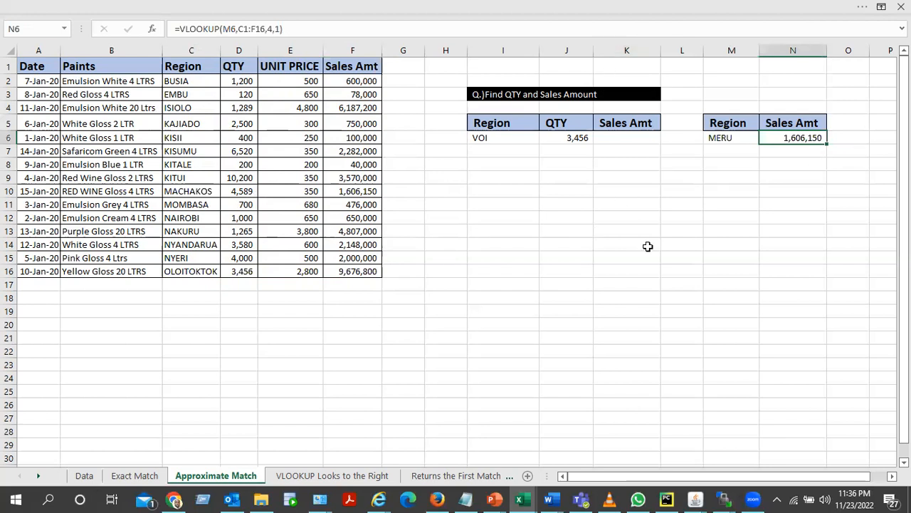
- Switch to the VLOOKUP Looks to the Right sheet and enter KISII as the lookup region in I6
left_click(330, 478)
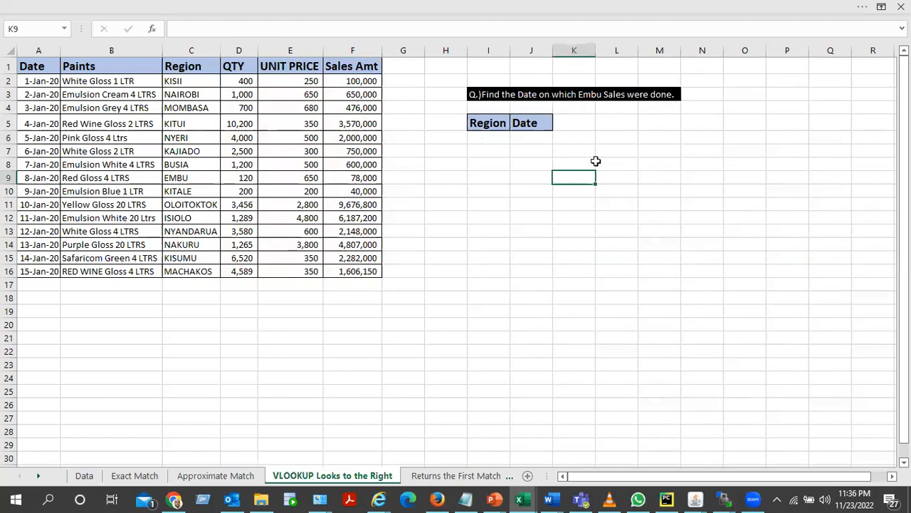
left_click(484, 149)
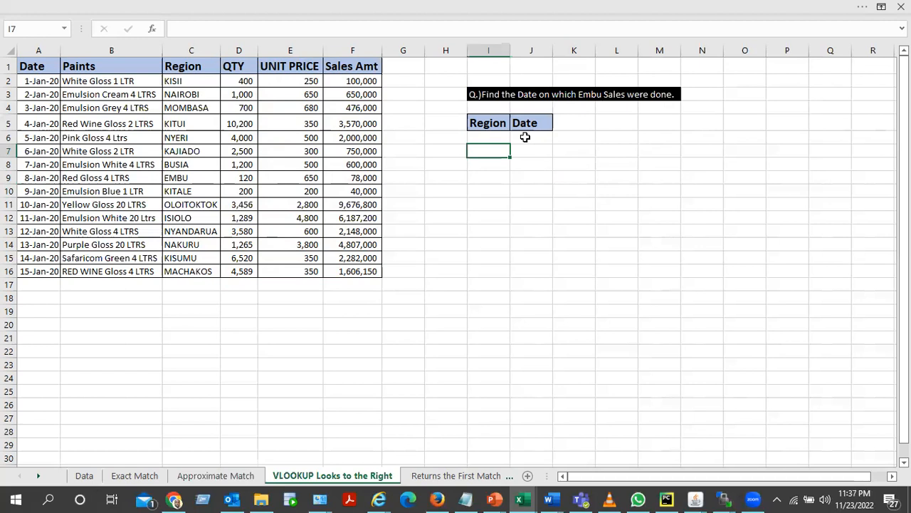
left_click(499, 136)
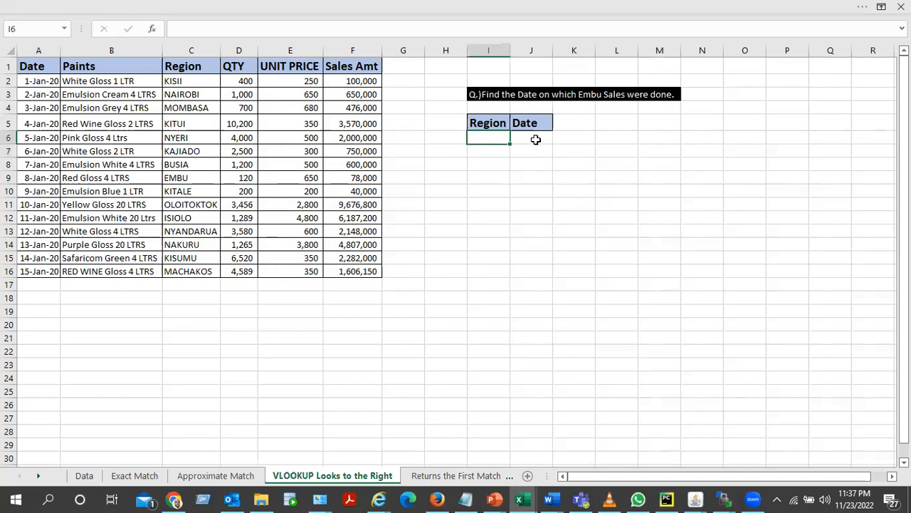
left_click(536, 139)
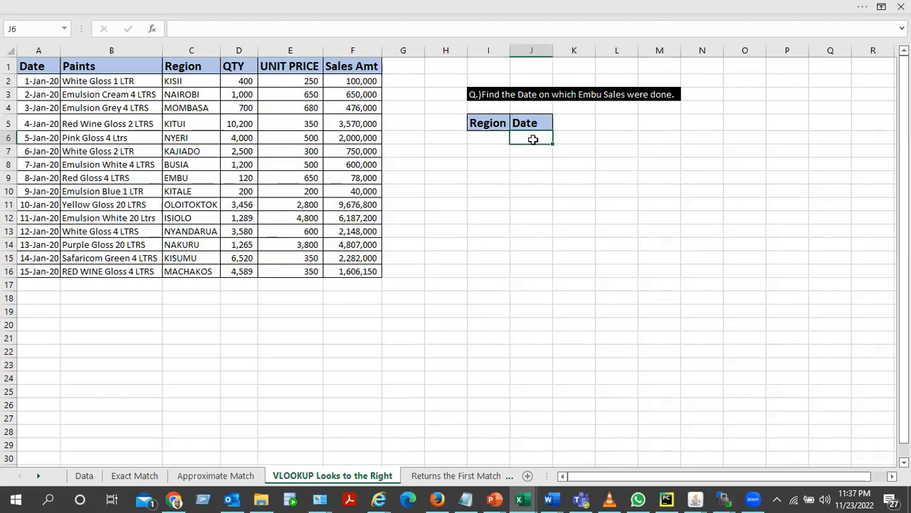
left_click(492, 138)
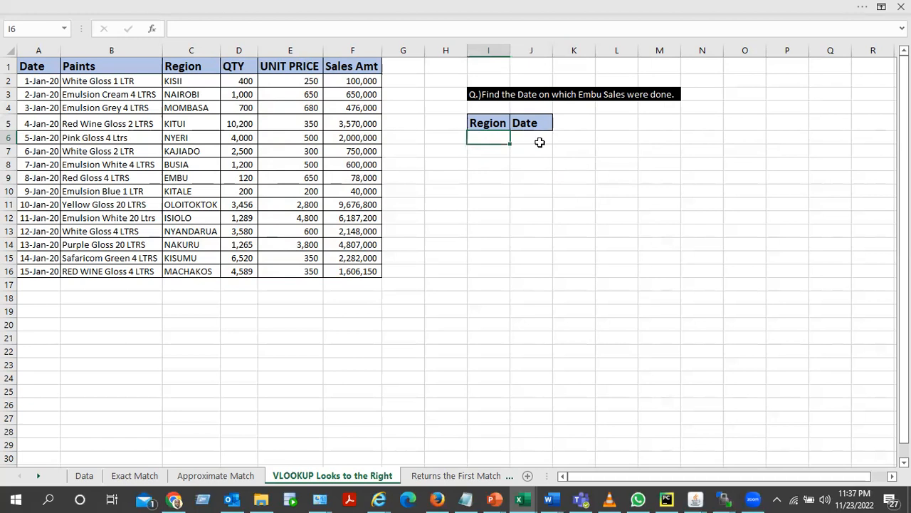
type("KISII")
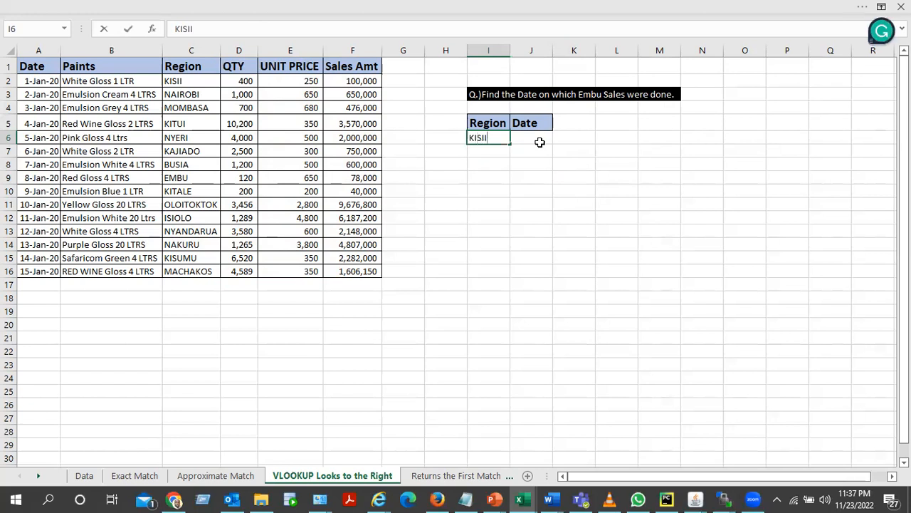
- Start a VLOOKUP formula in the Date cell J6 with I6 as the lookup value and A1:F16 as the table array
left_click(539, 138)
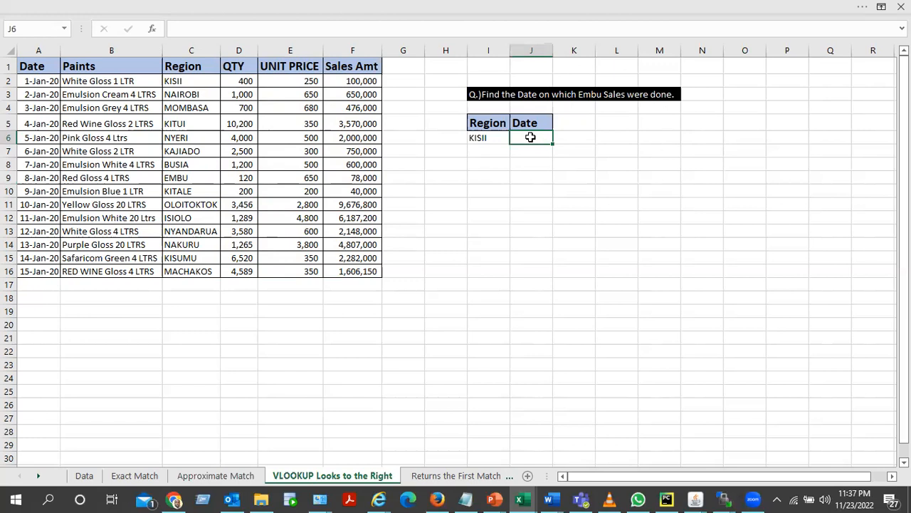
type("=")
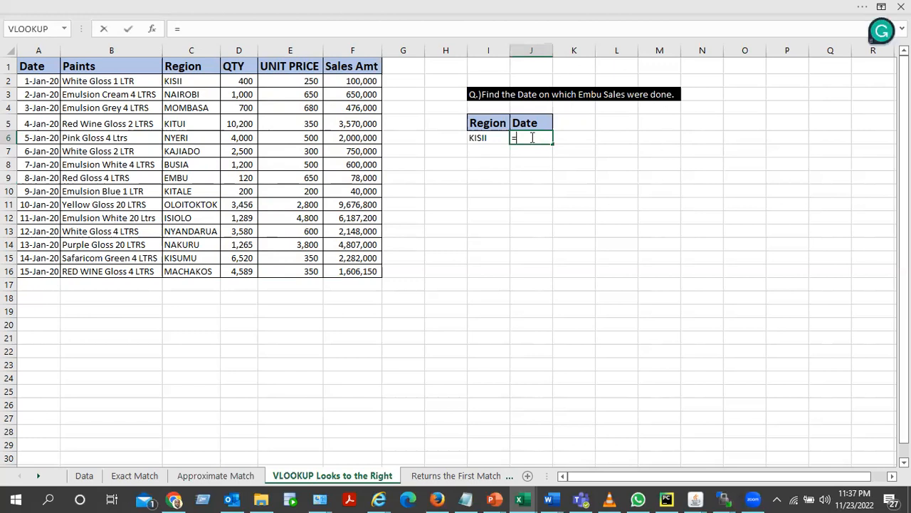
type("vlo")
key("Tab")
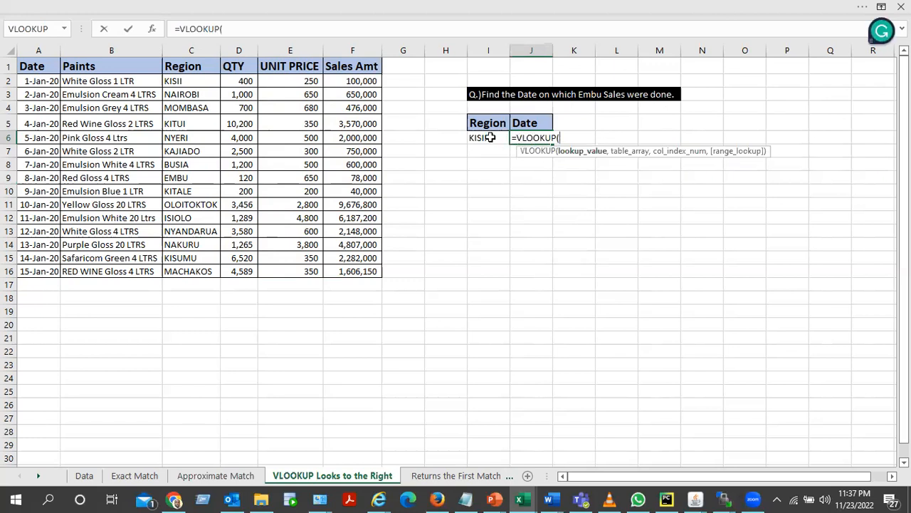
left_click(491, 138)
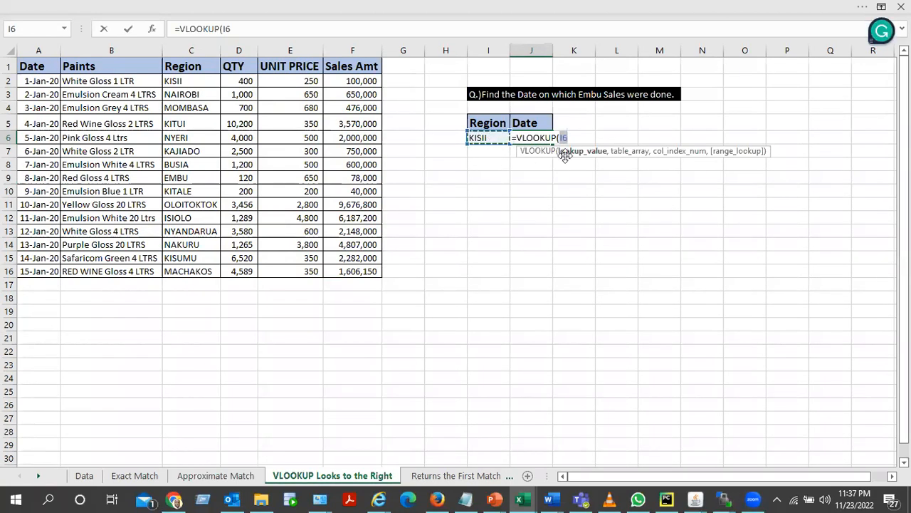
type(",")
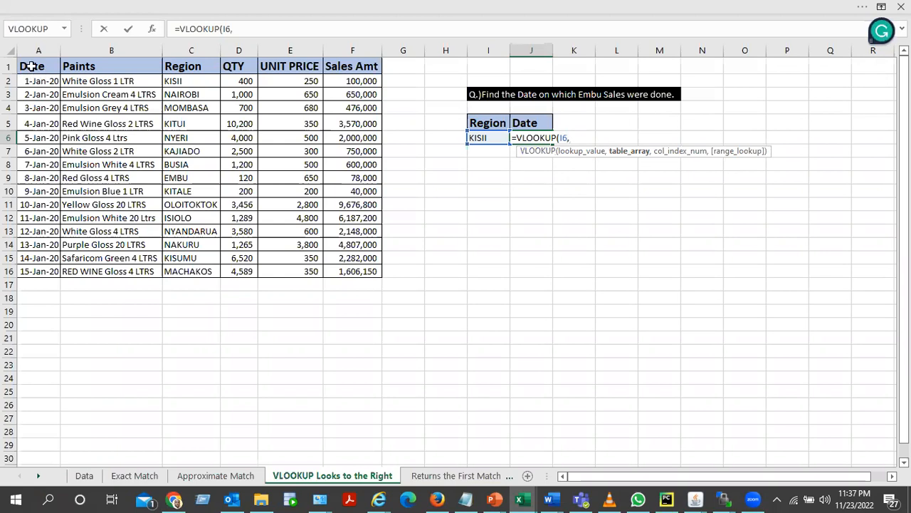
left_click_drag(32, 66, 341, 266)
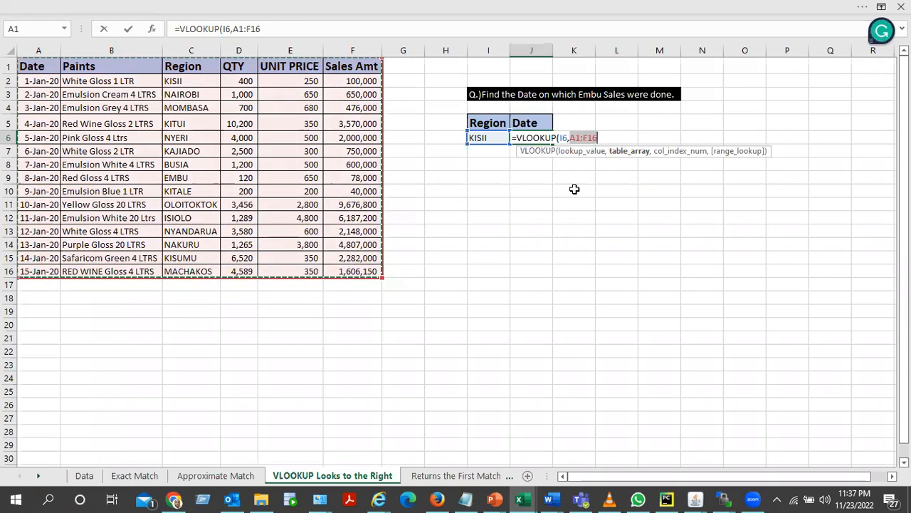
- Complete the J6 formula with column index 1 and 0 for an exact match, and check it against the region in I6
type(",1")
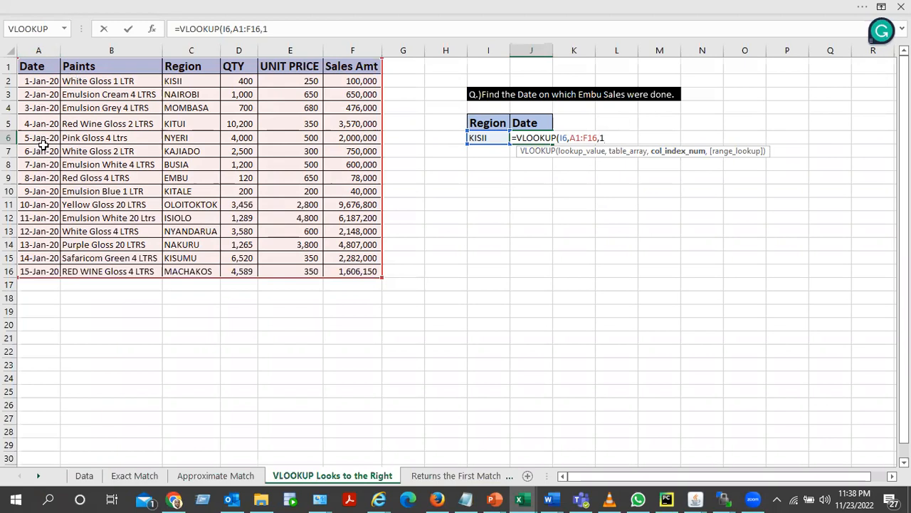
type(",")
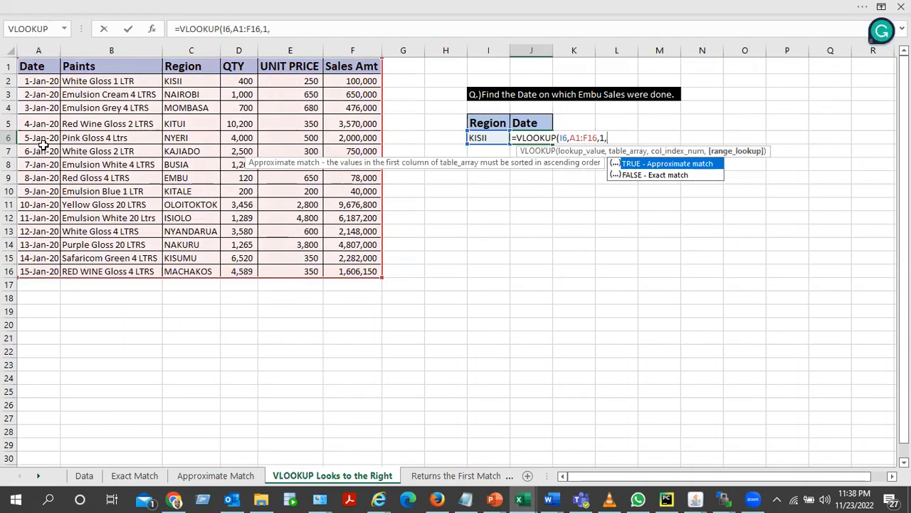
type("0)")
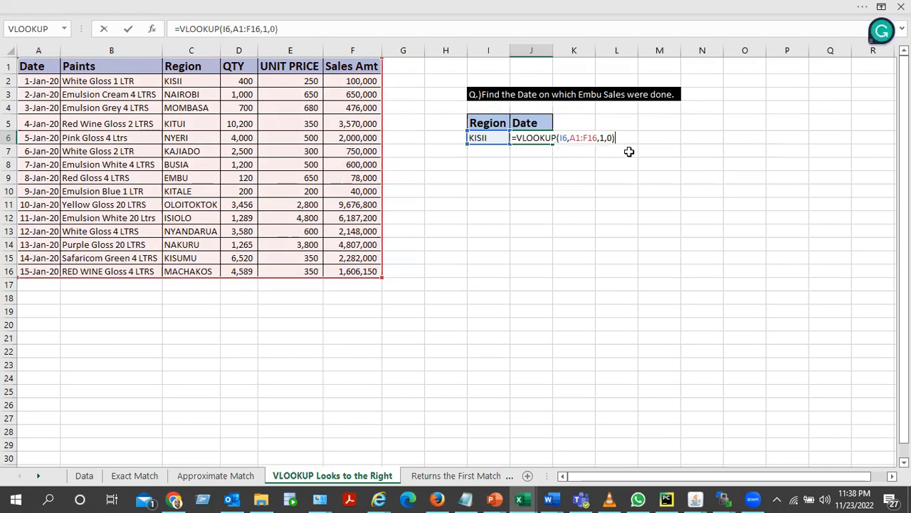
key("Return")
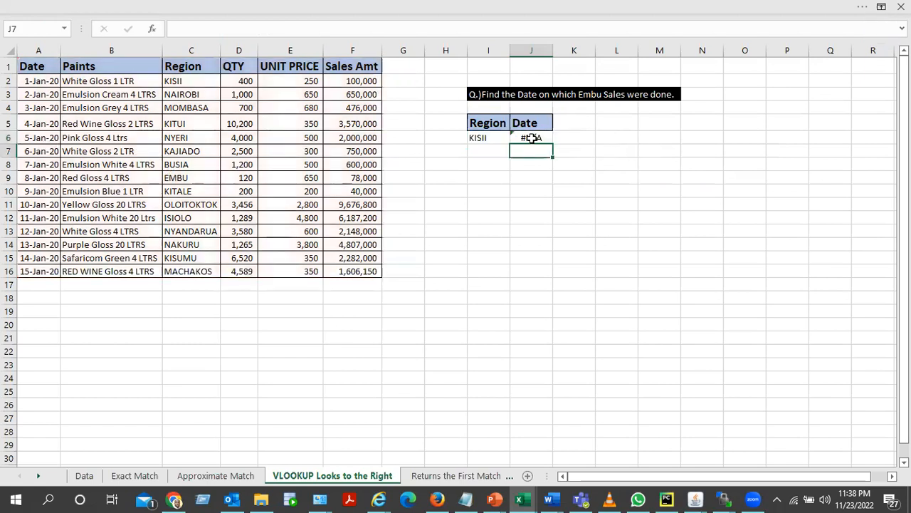
left_click(531, 137)
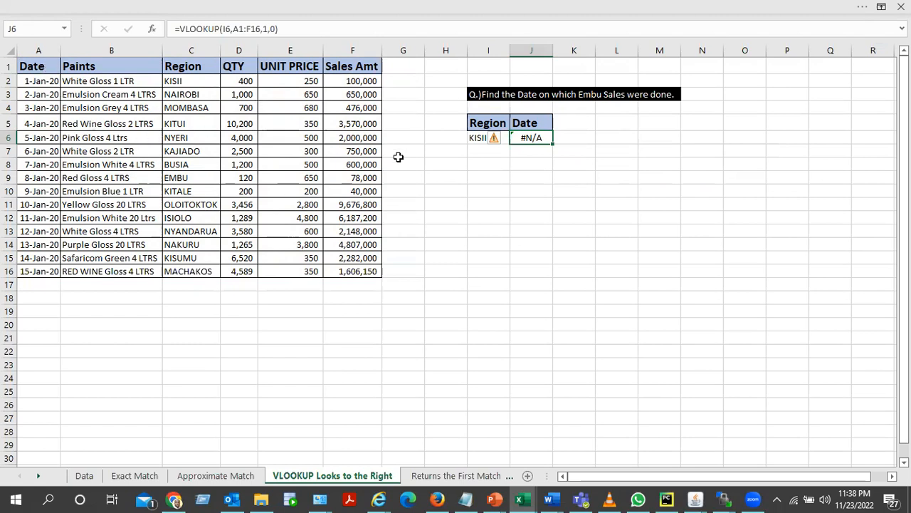
left_click(479, 137)
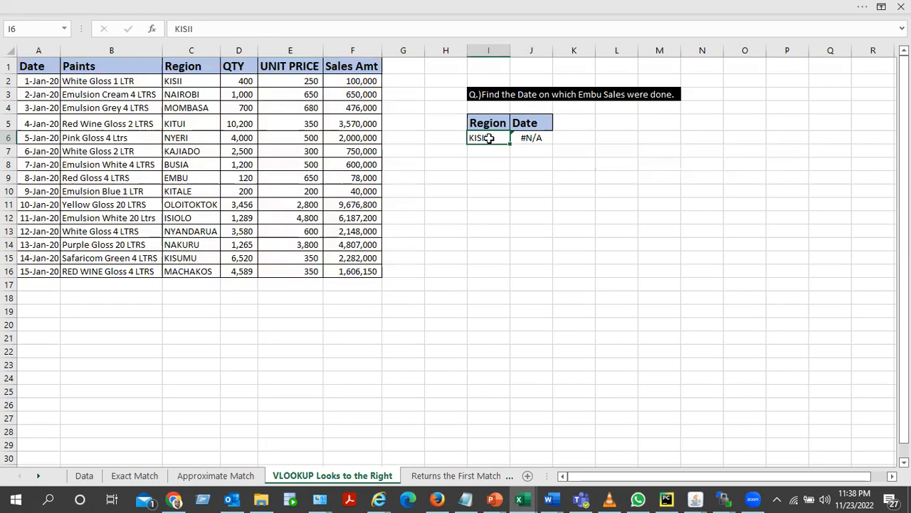
- Review the J6 VLOOKUP formula against the lookup region in I6 and the Region column heading in C1
left_click(526, 138)
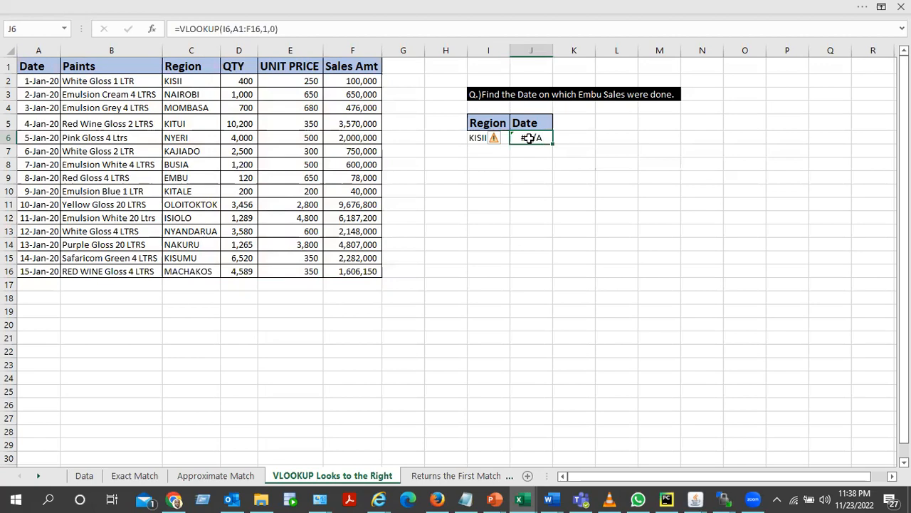
left_click(479, 139)
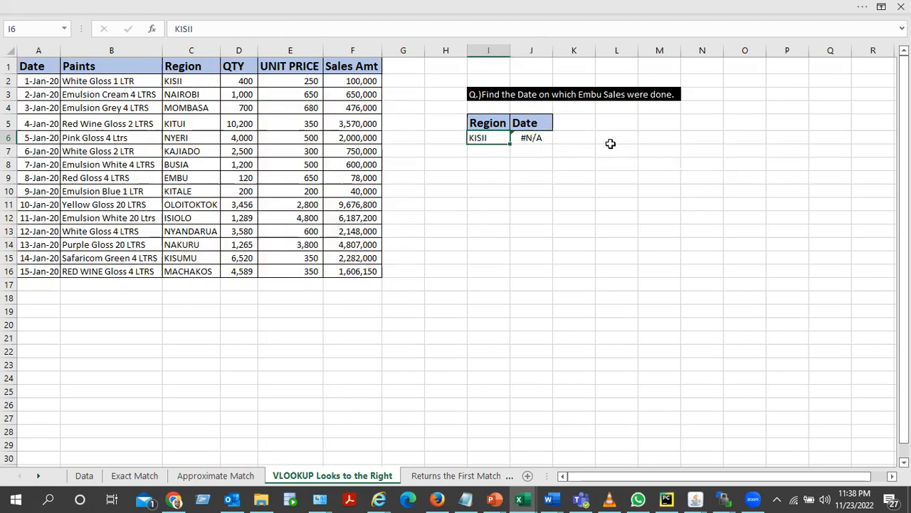
left_click(176, 66)
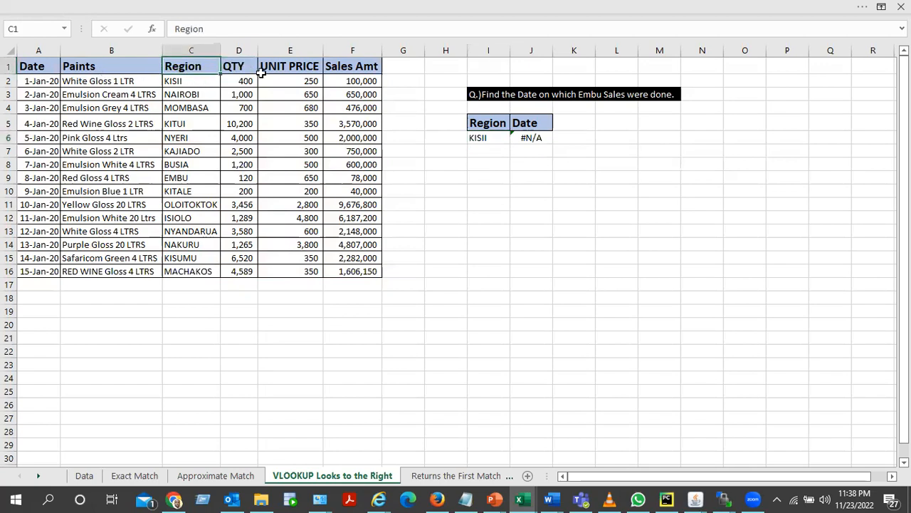
left_click(533, 138)
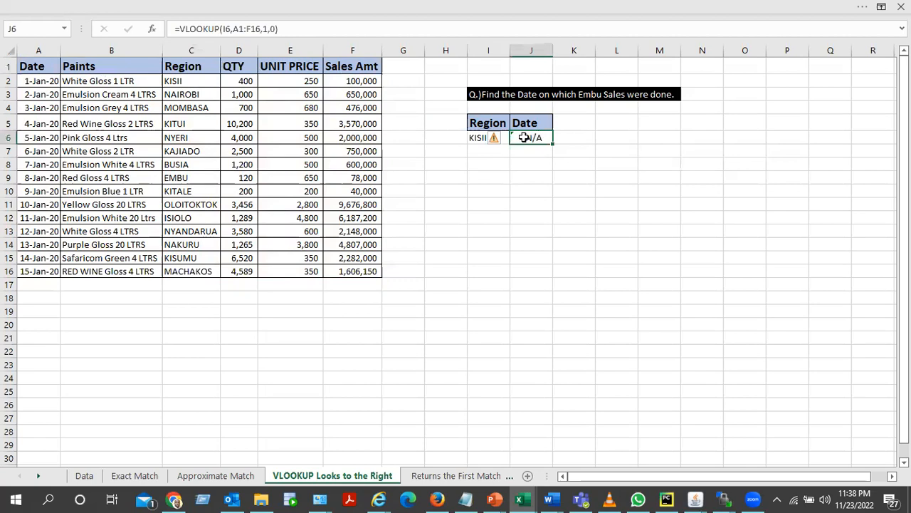
- Enter the date 1jan20 in J8 as the lookup value for a reverse lookup below the first one
left_click(500, 155)
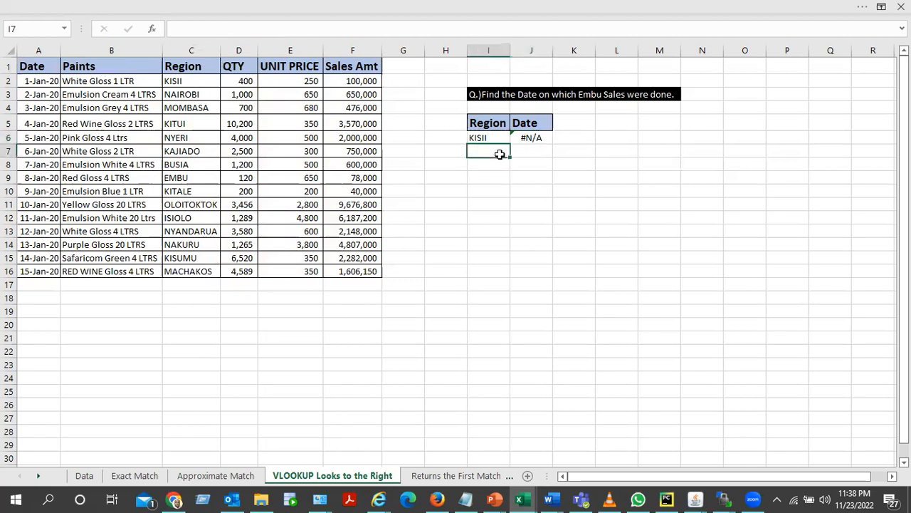
left_click(501, 168)
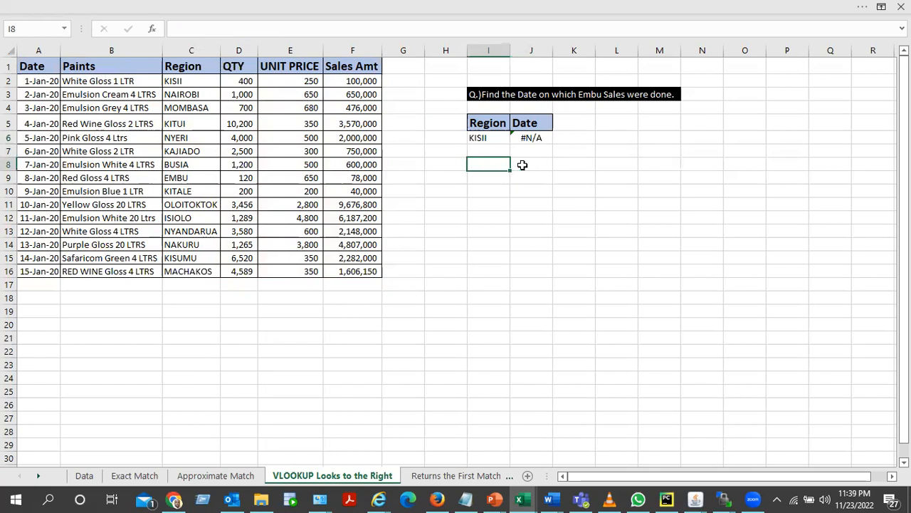
left_click(522, 165)
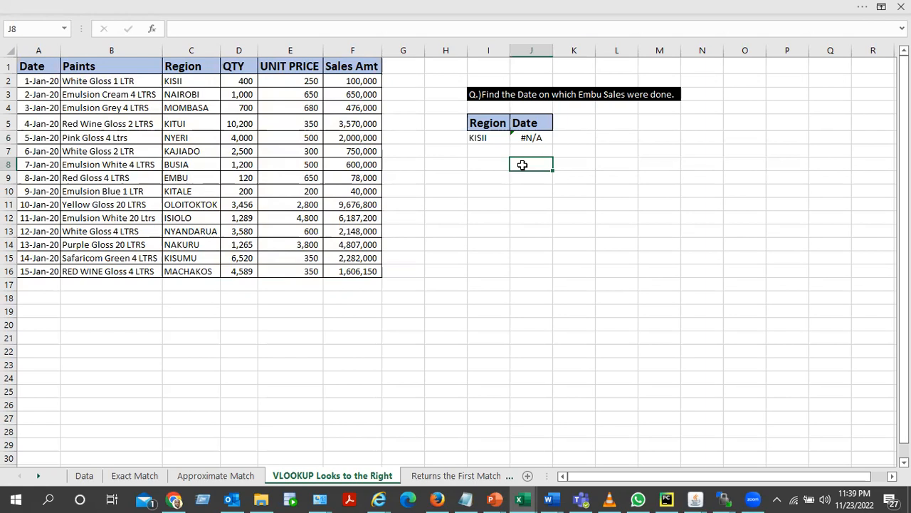
type("1jan")
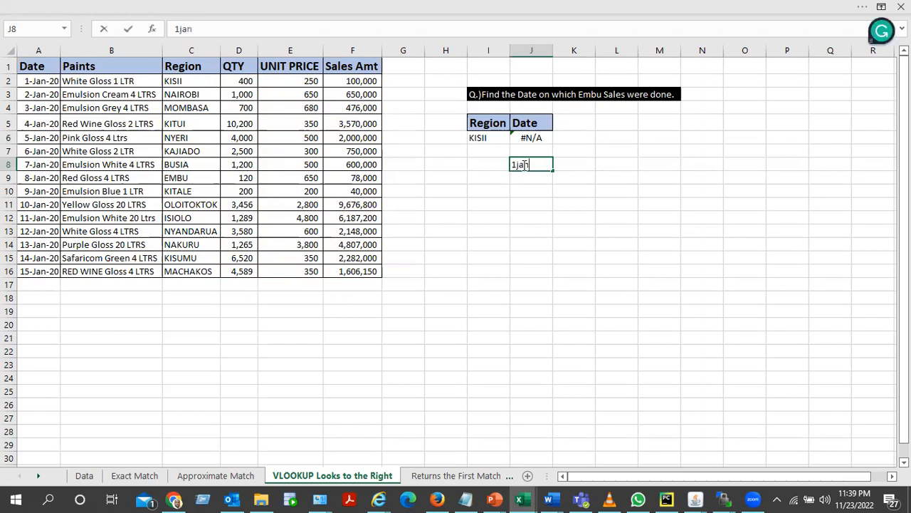
type("20")
key("Tab")
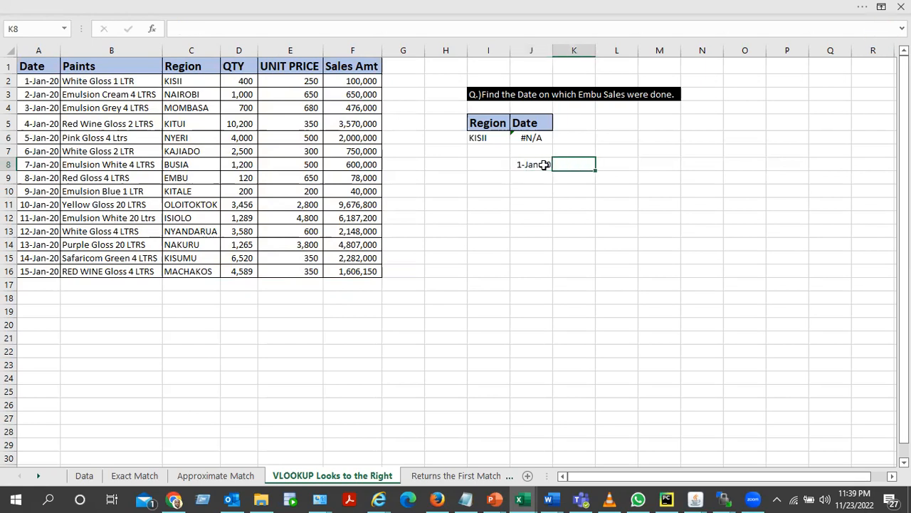
- Start a VLOOKUP formula in I8 with J8 as the lookup value and A1:F16 as the table array
left_click(494, 164)
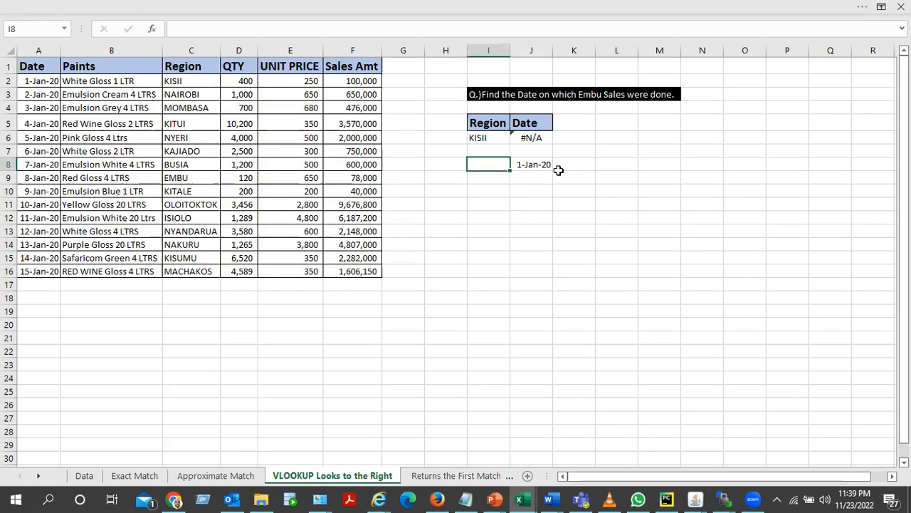
type("=vl")
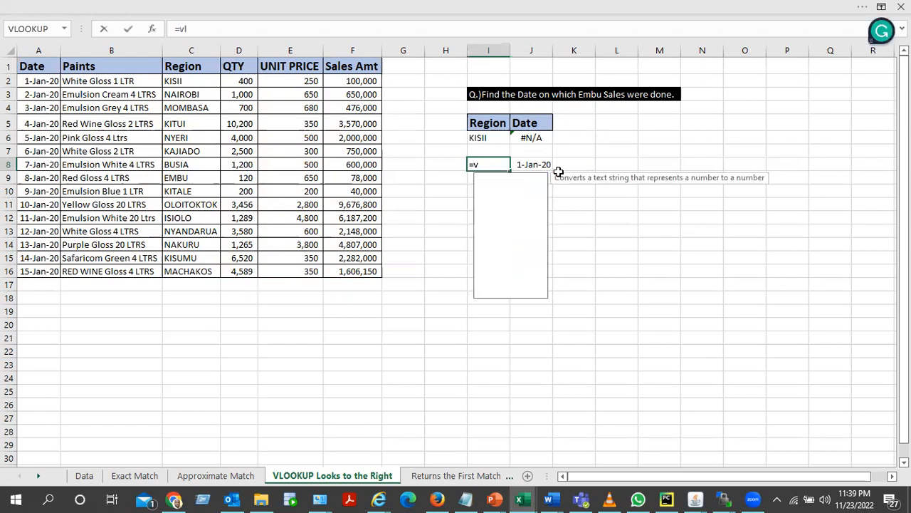
type("o")
key("Tab")
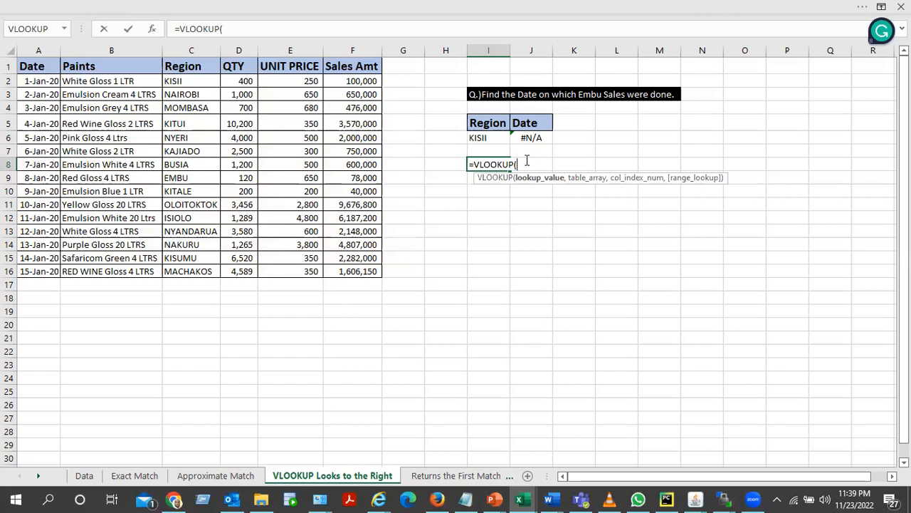
type("j8,")
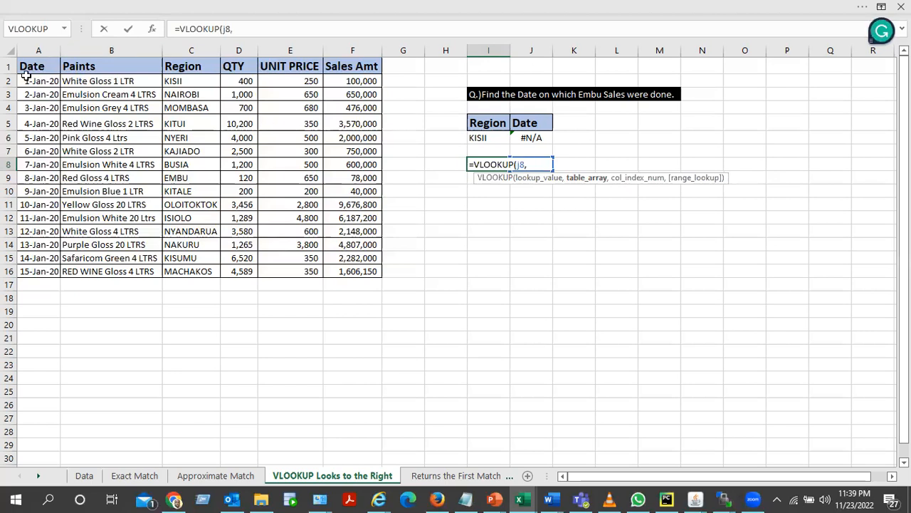
left_click_drag(27, 66, 345, 270)
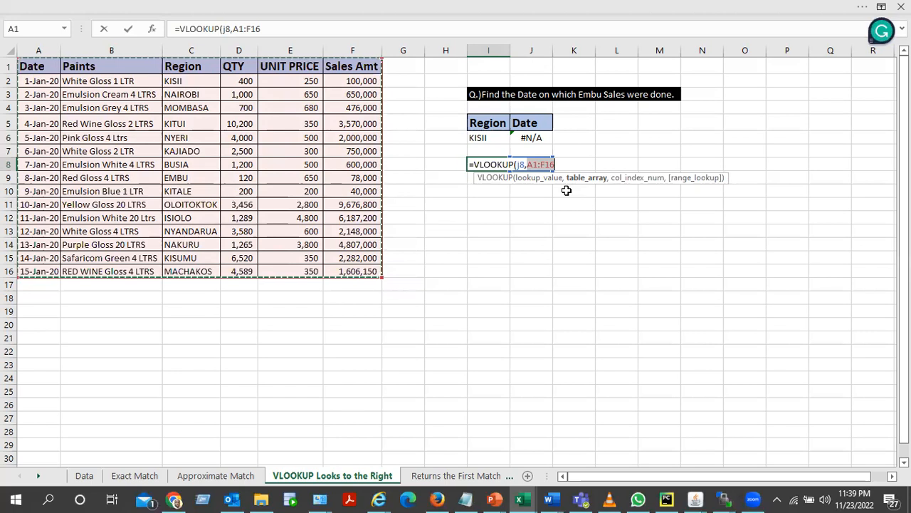
- Complete the I8 formula with column index 3 and 0 for an exact match
type(",3")
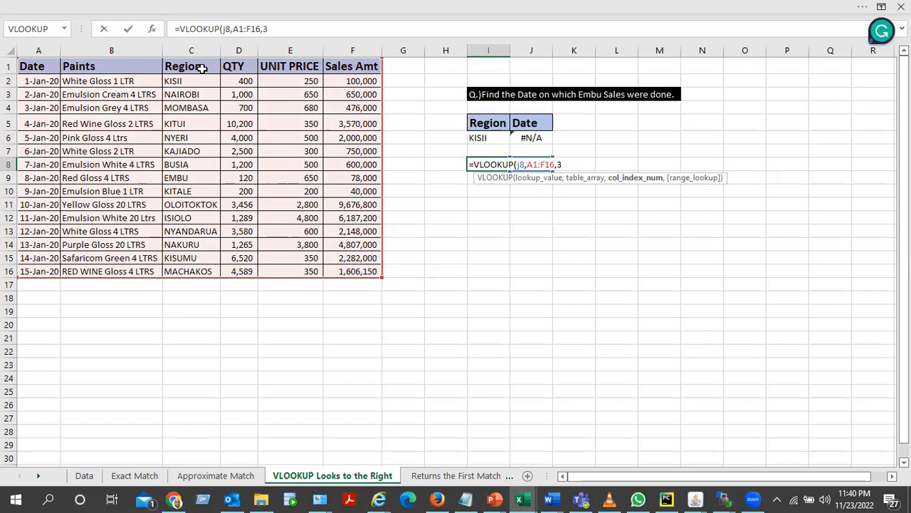
type(",")
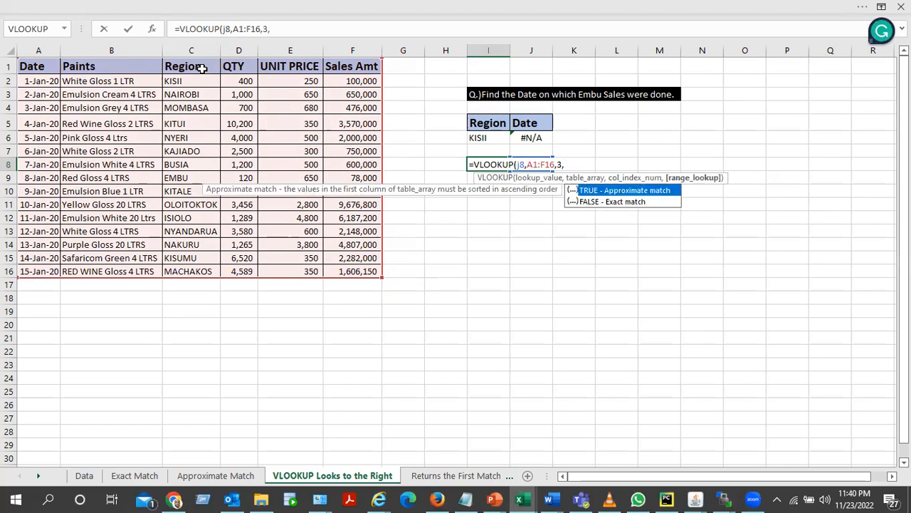
type("0")
type(")")
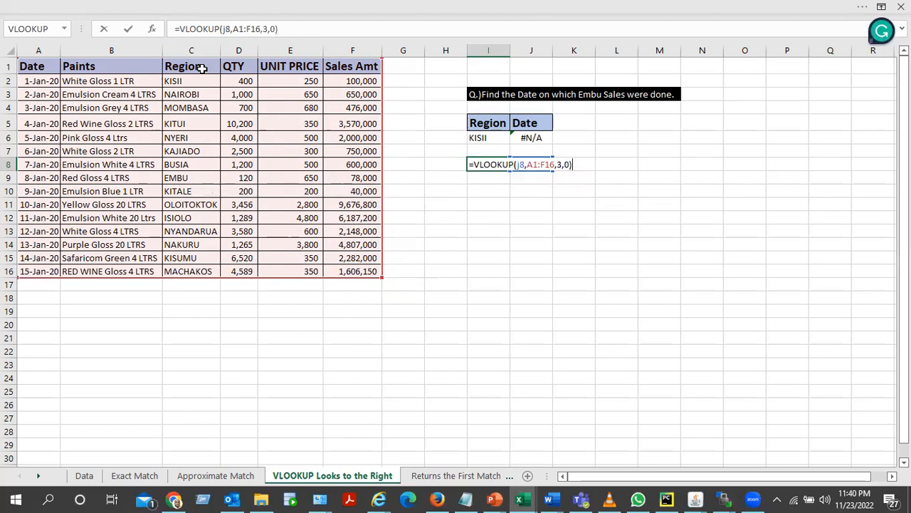
key("Return")
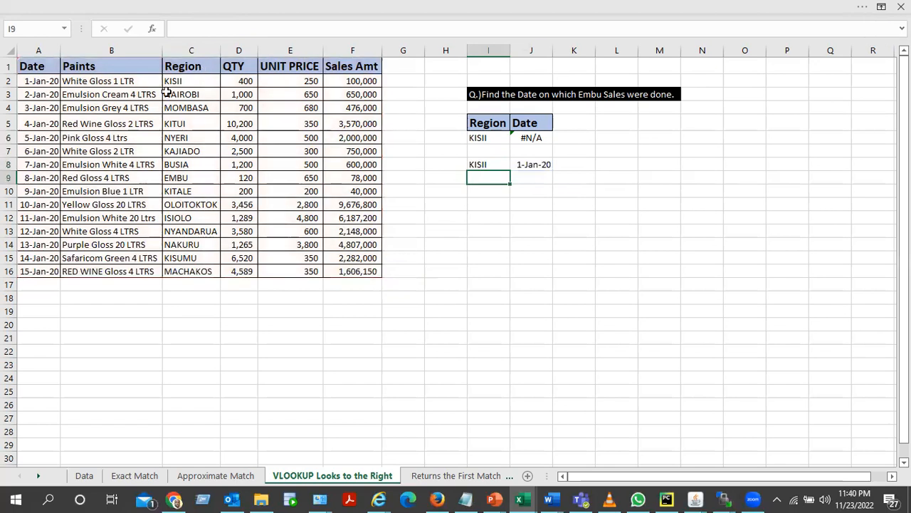
- Compare the lookups in rows 6 and 8 with the positions of the Region and Date columns in the table
left_click(476, 164)
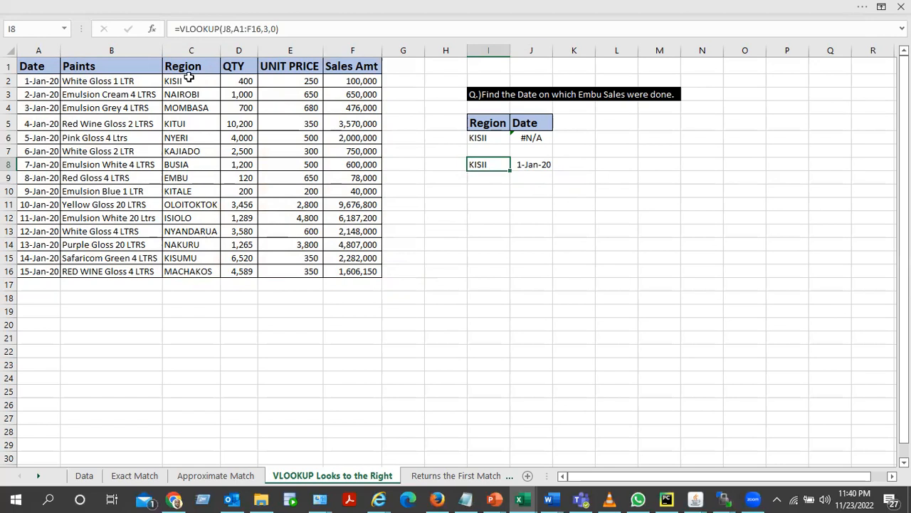
left_click(189, 49)
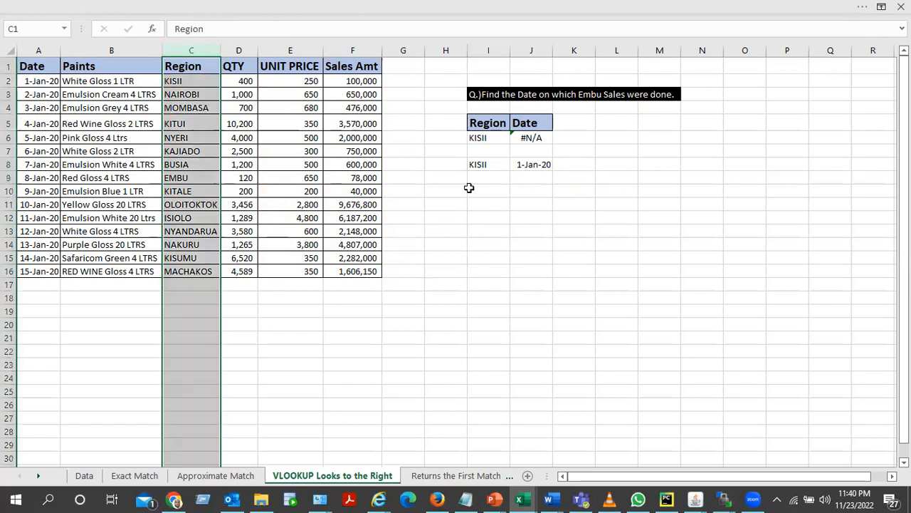
left_click(493, 138)
left_click_drag(494, 138, 525, 138)
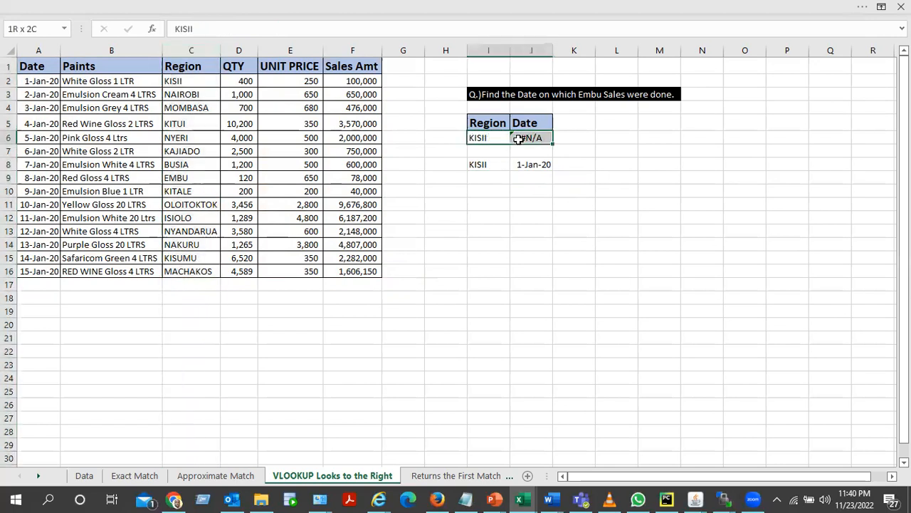
left_click(525, 138)
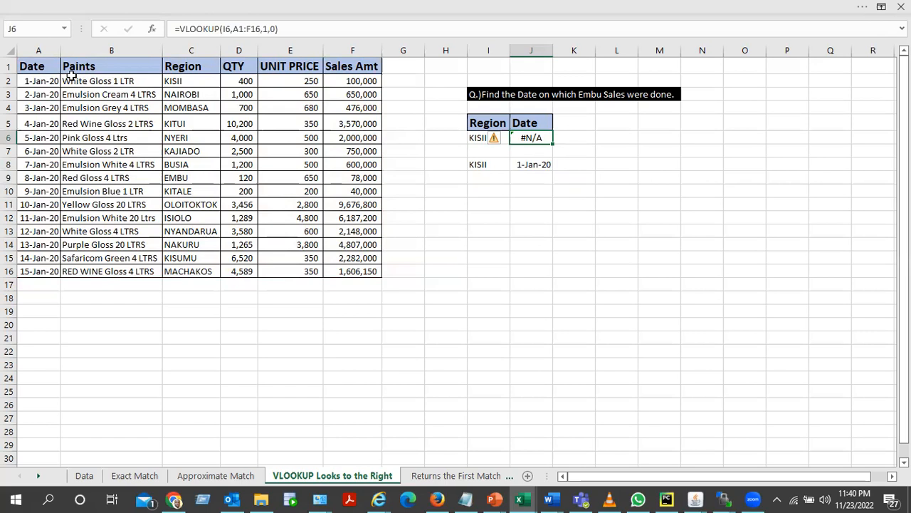
left_click(32, 52)
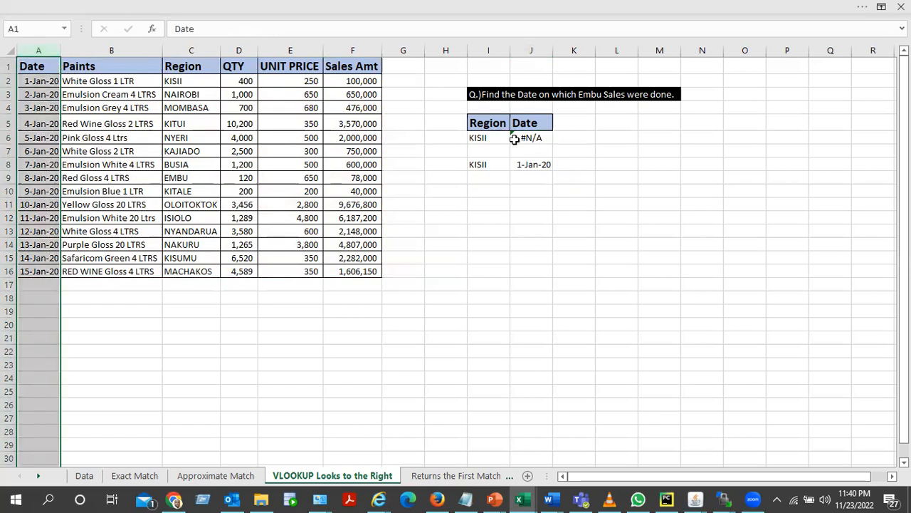
left_click(536, 137)
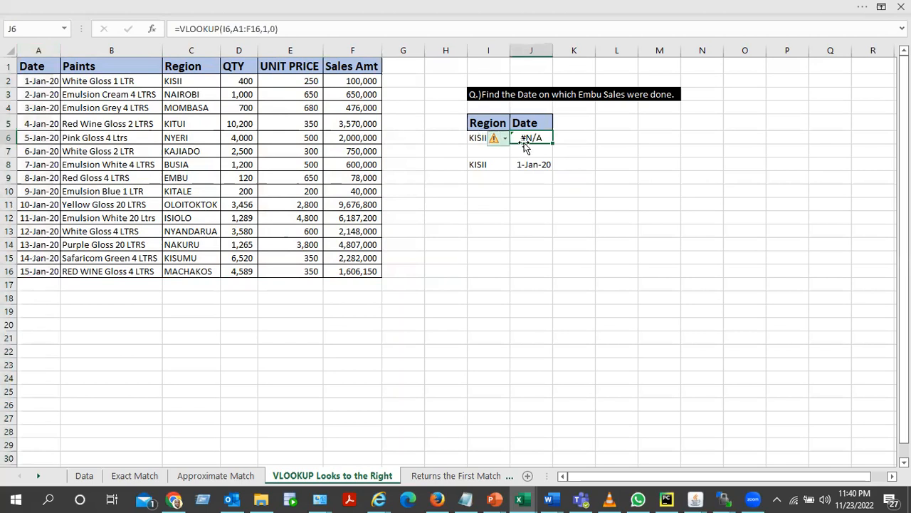
left_click(531, 162)
left_click(477, 164)
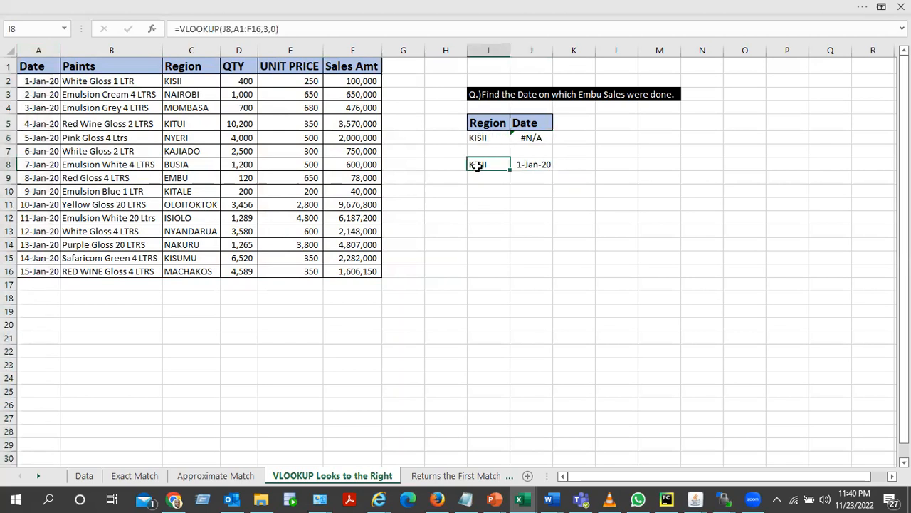
- Switch to the Returns the First Match sheet and examine the 3-Jan-20 and 8-Jan-20 entries in the Date column
left_click(447, 475)
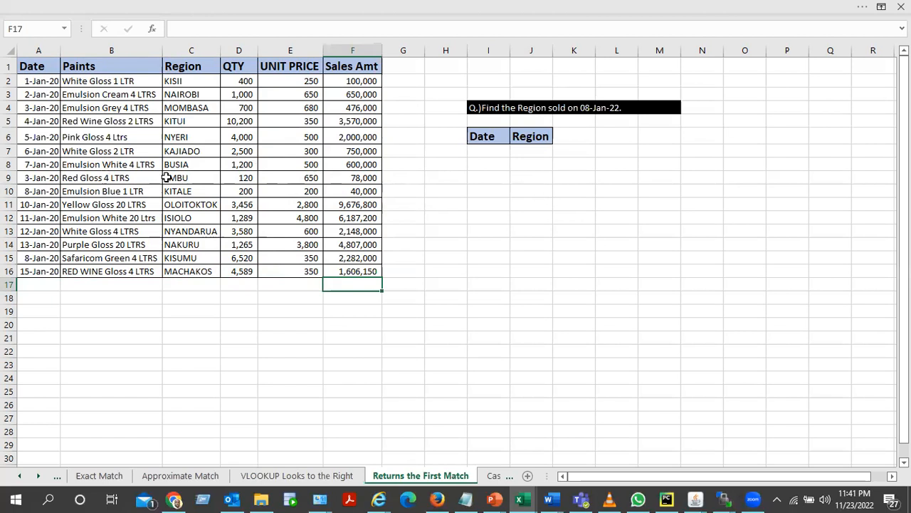
left_click(44, 107)
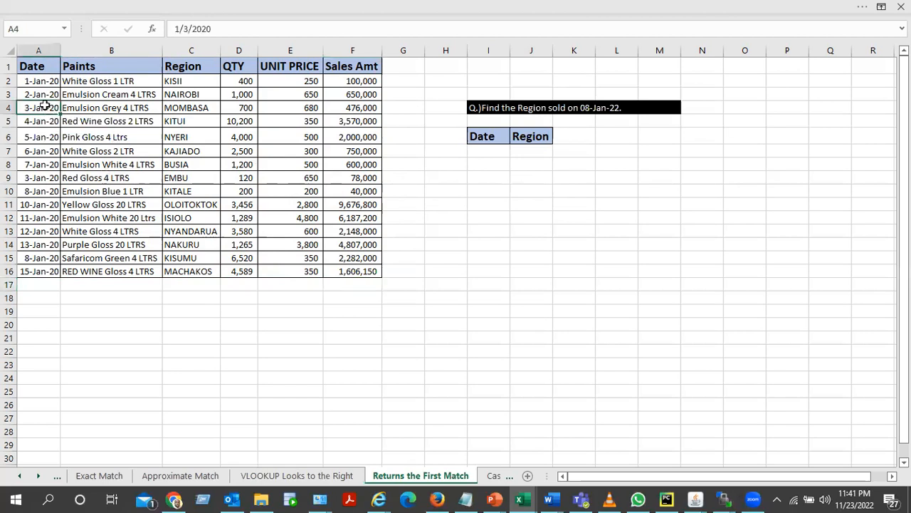
left_click(45, 180)
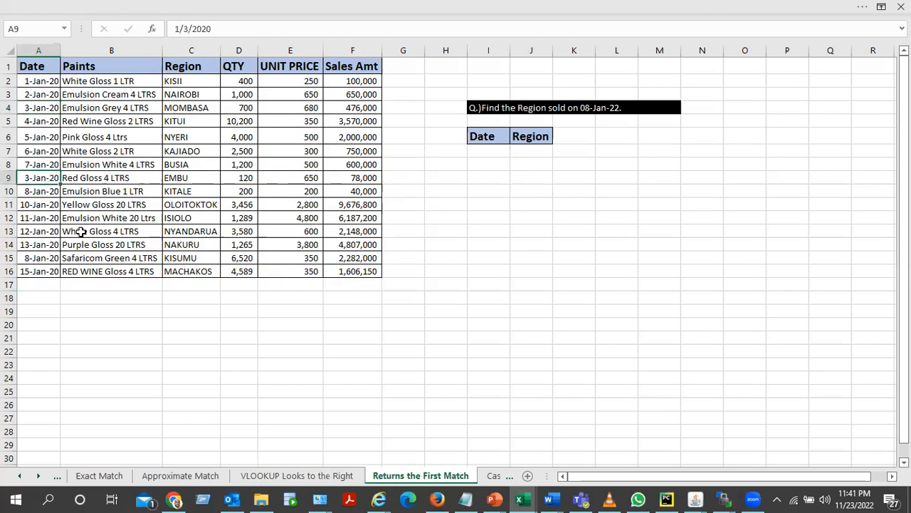
left_click(40, 192)
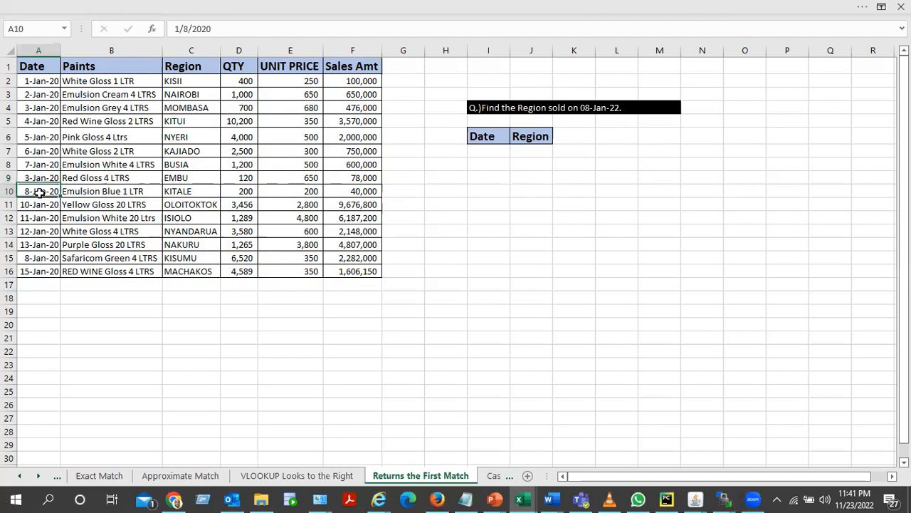
left_click(47, 258)
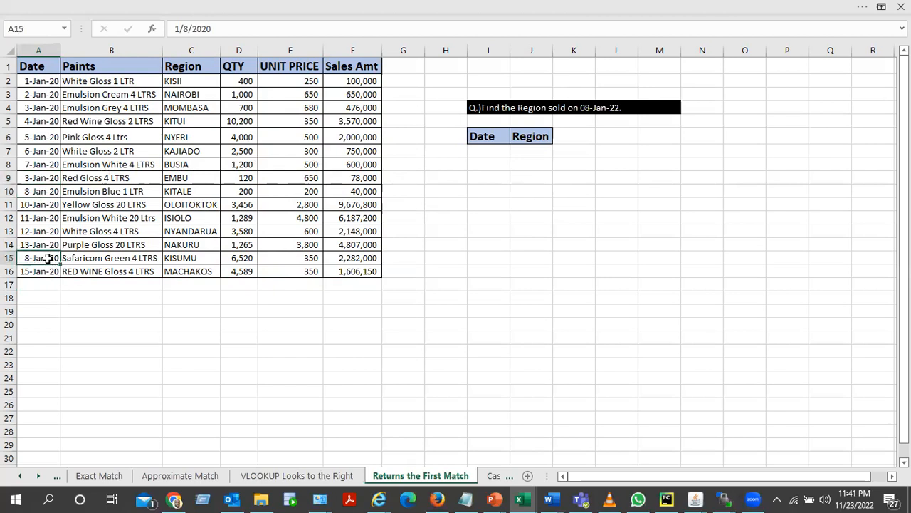
- Enter 3jan20 as the lookup date in I7
left_click(500, 151)
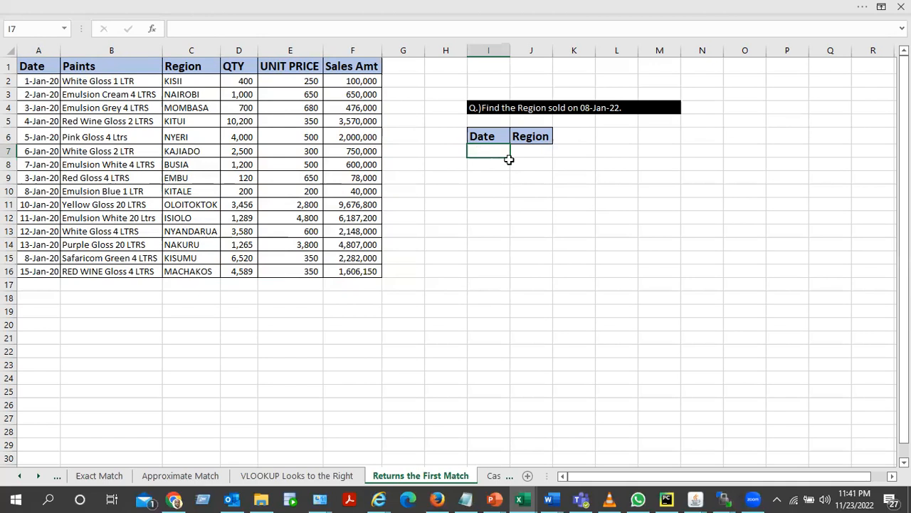
type("3")
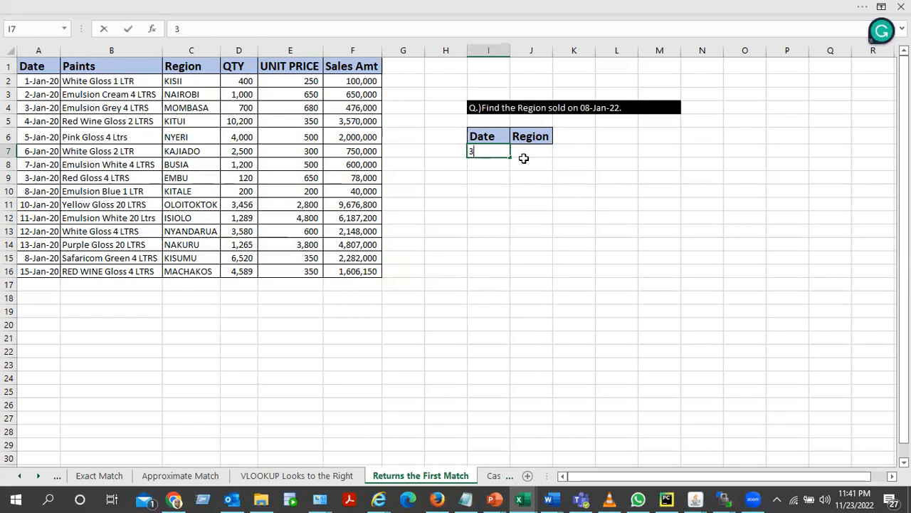
type("jan20")
key("Tab")
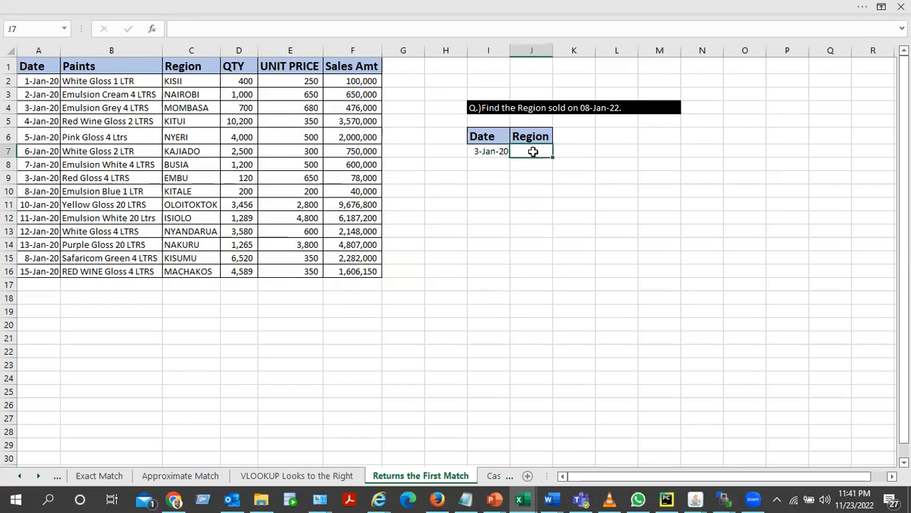
- Start a VLOOKUP formula in J7 with I7 as the lookup value and A1:F16 as the table array
type("=")
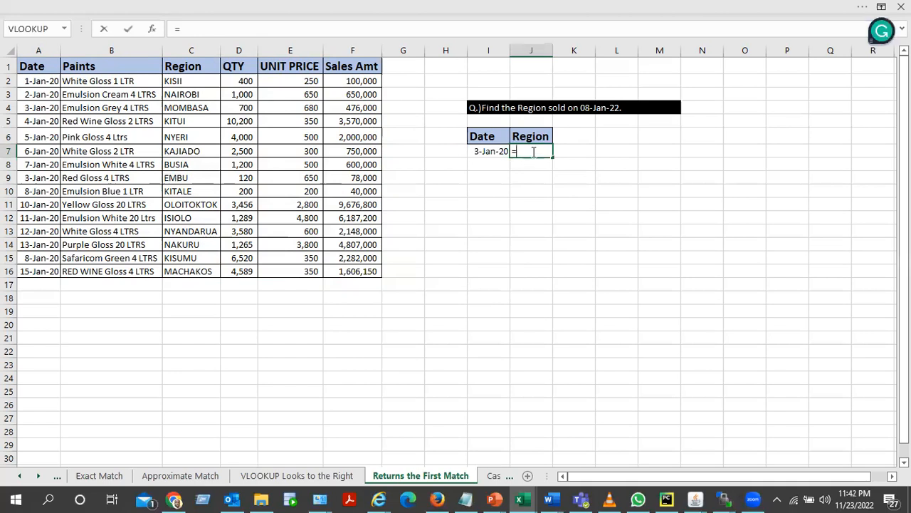
type("vlo")
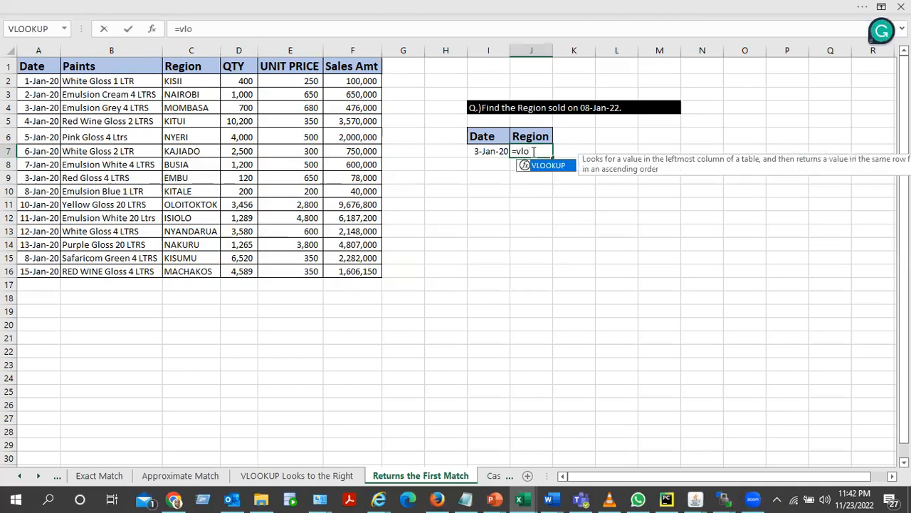
key("Tab")
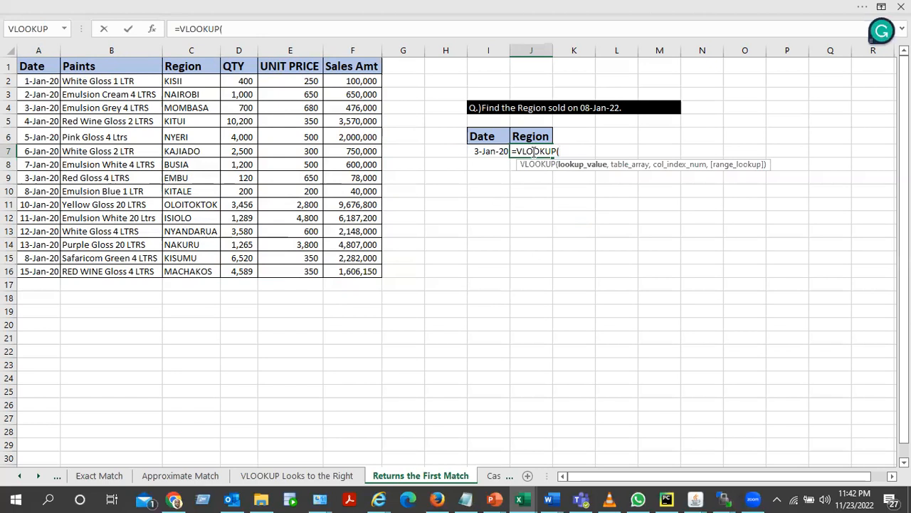
left_click(490, 151)
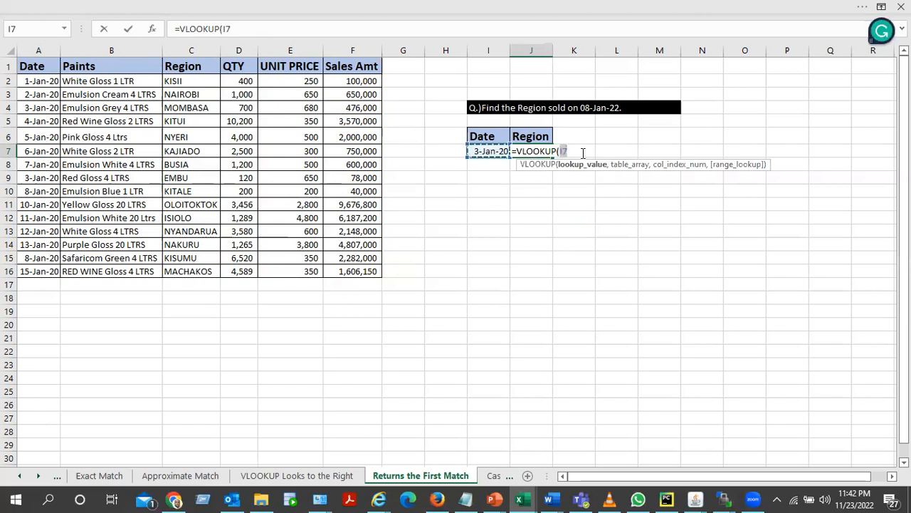
type(",")
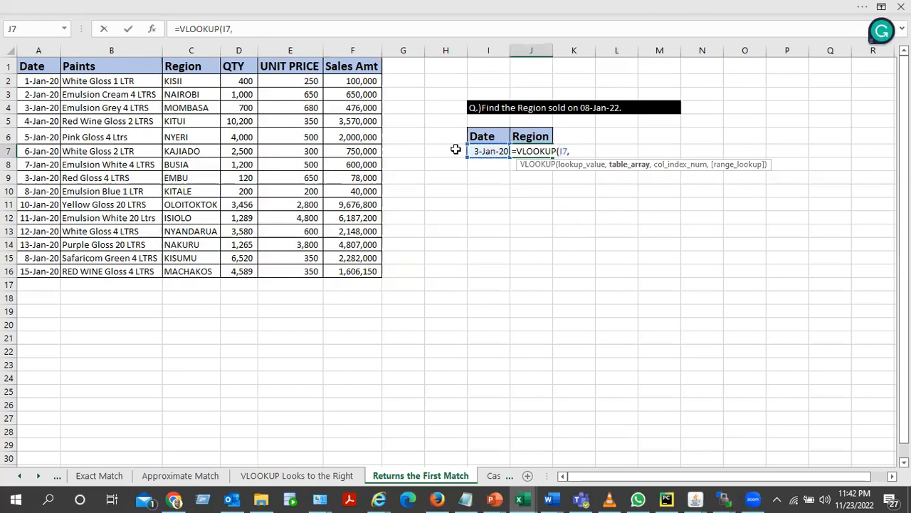
left_click_drag(39, 66, 330, 271)
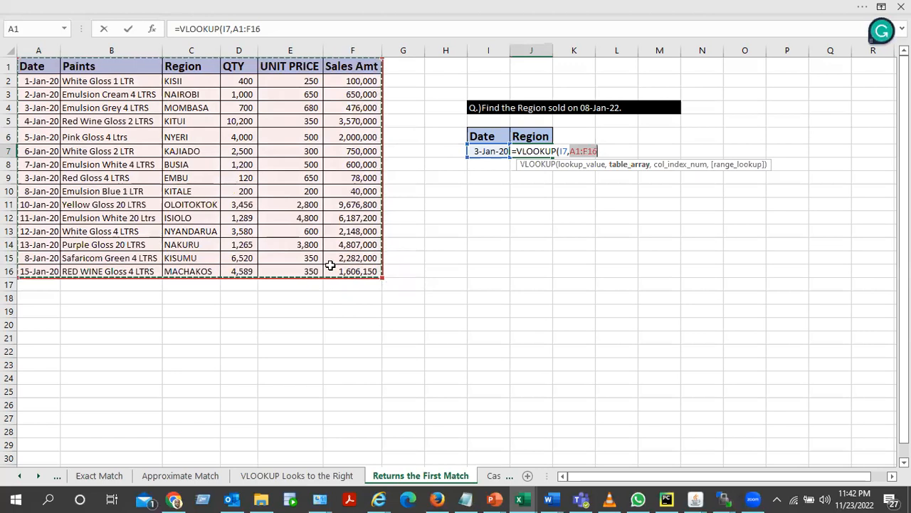
- Complete the J7 formula with column index 3 and 0 for an exact match
type(",3")
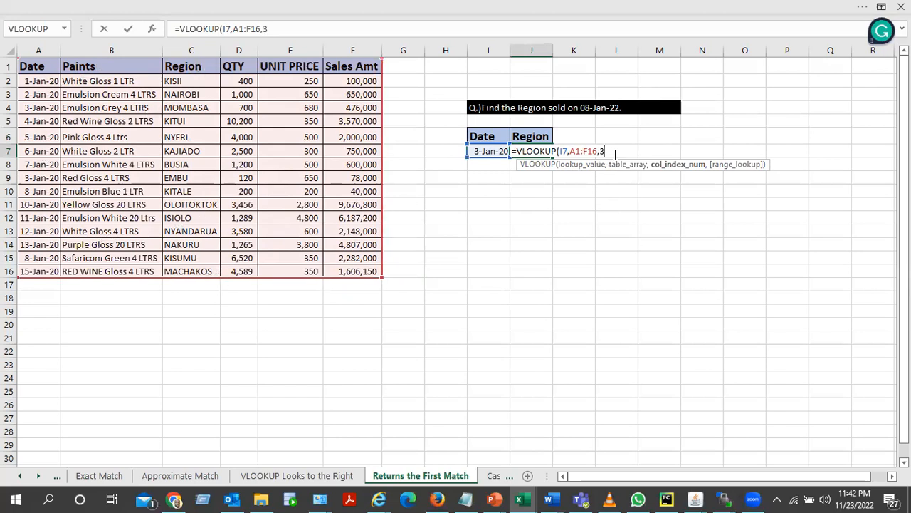
type(",")
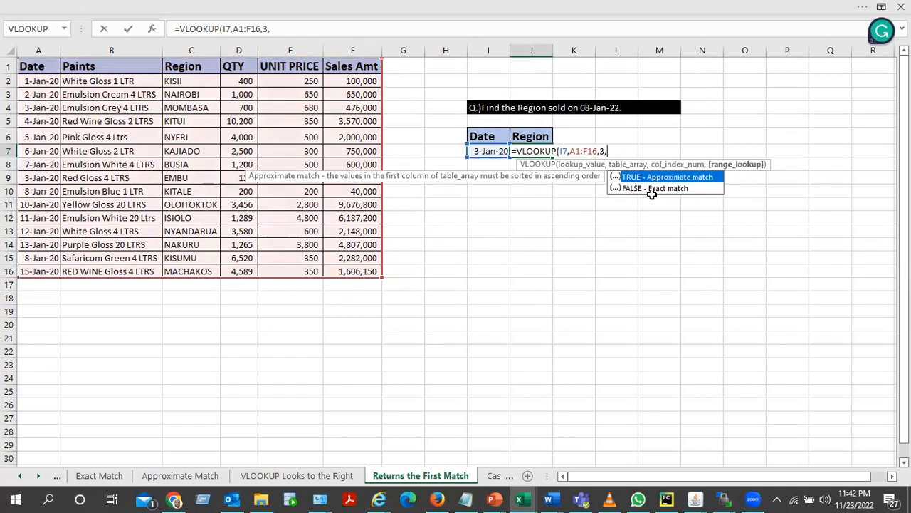
type("0")
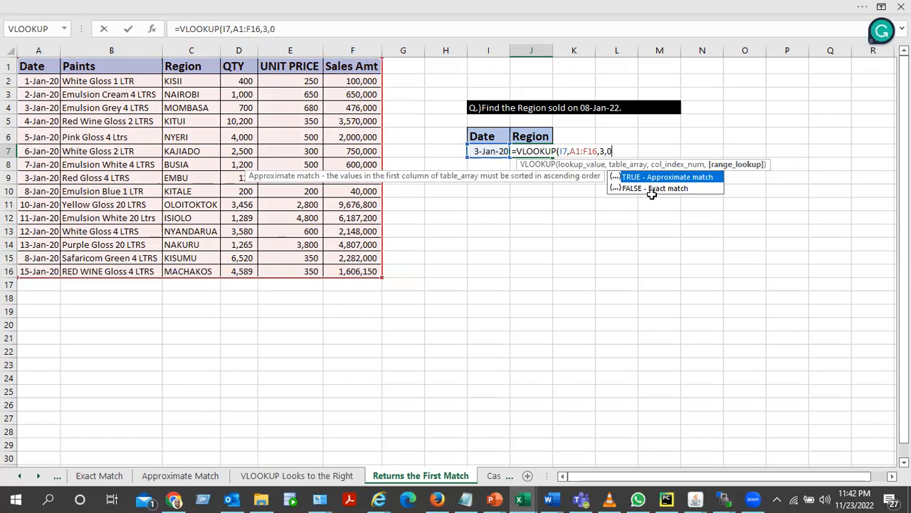
type(")")
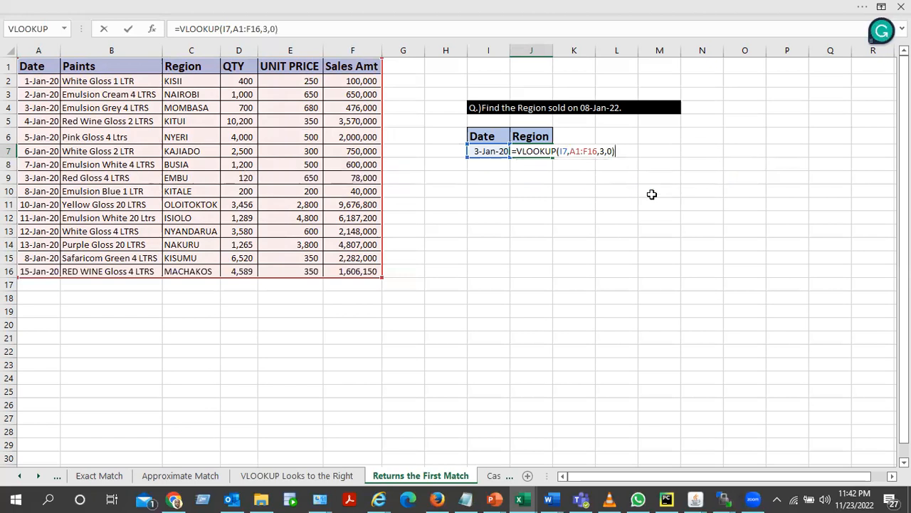
key("Return")
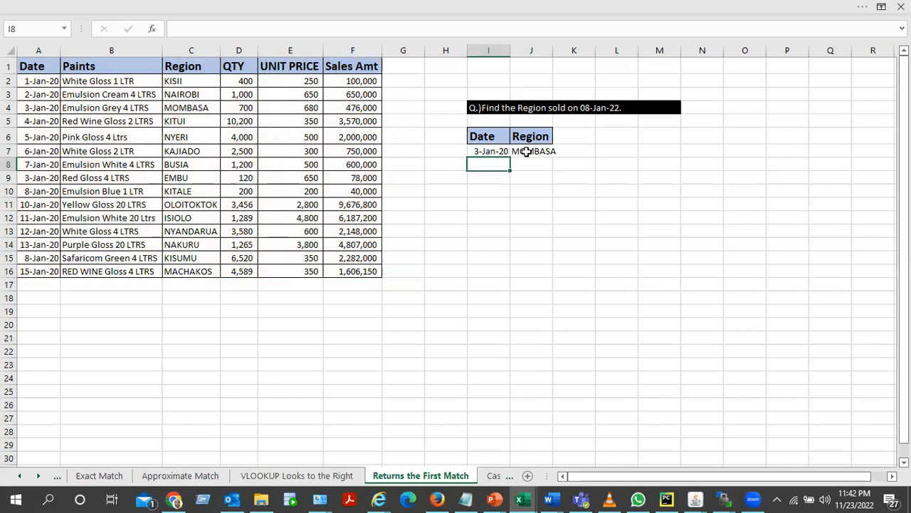
- Compare the region returned in J7 with the dates and regions of the two 3-Jan-20 rows in the table
left_click(525, 151)
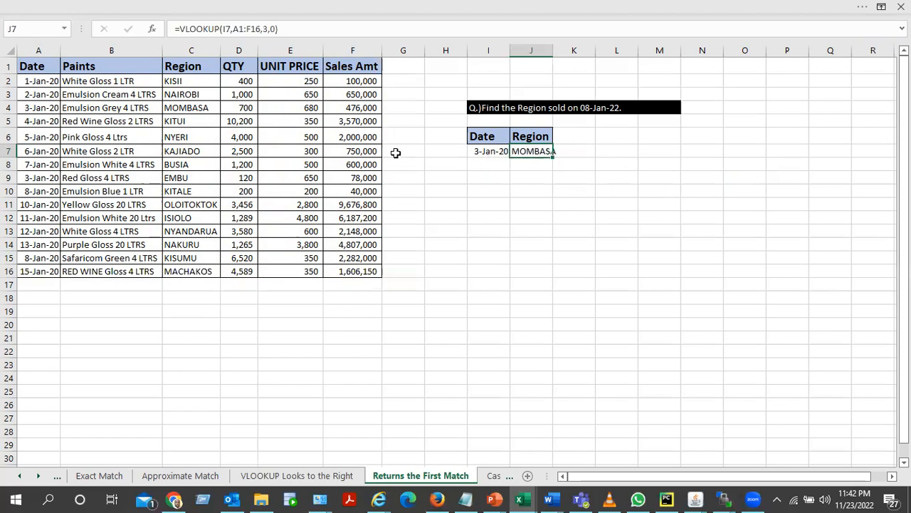
left_click(43, 107)
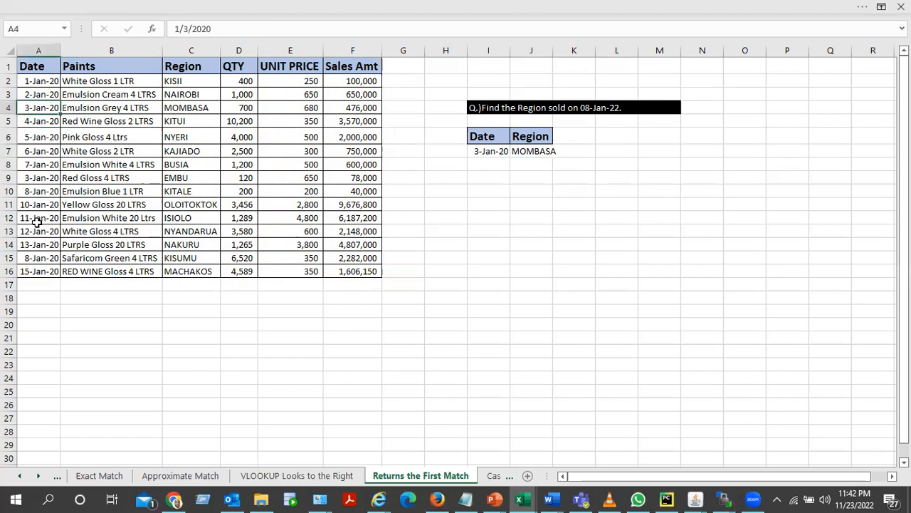
left_click(38, 178)
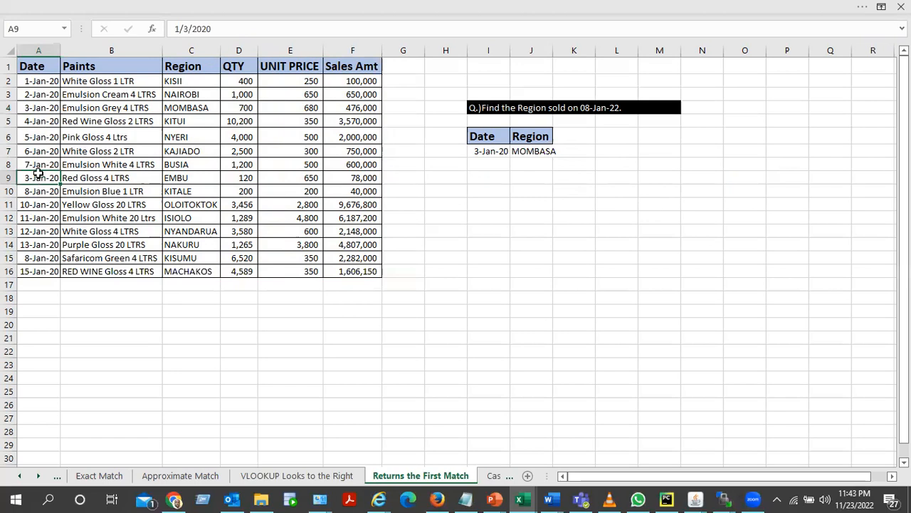
left_click(188, 107)
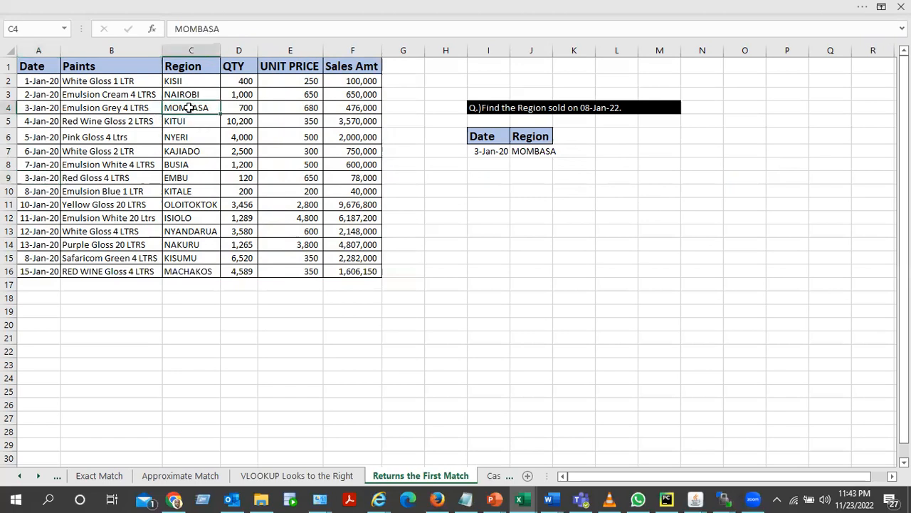
left_click(190, 178)
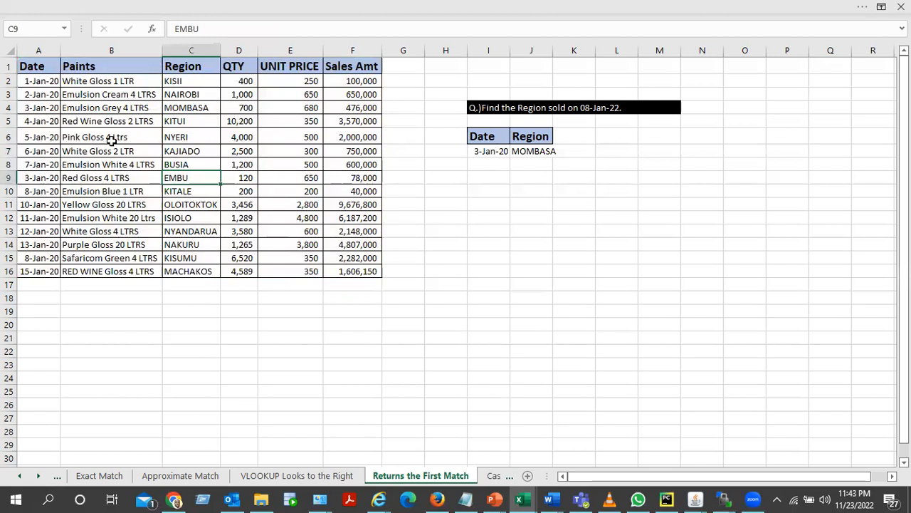
left_click(47, 108)
left_click(47, 176)
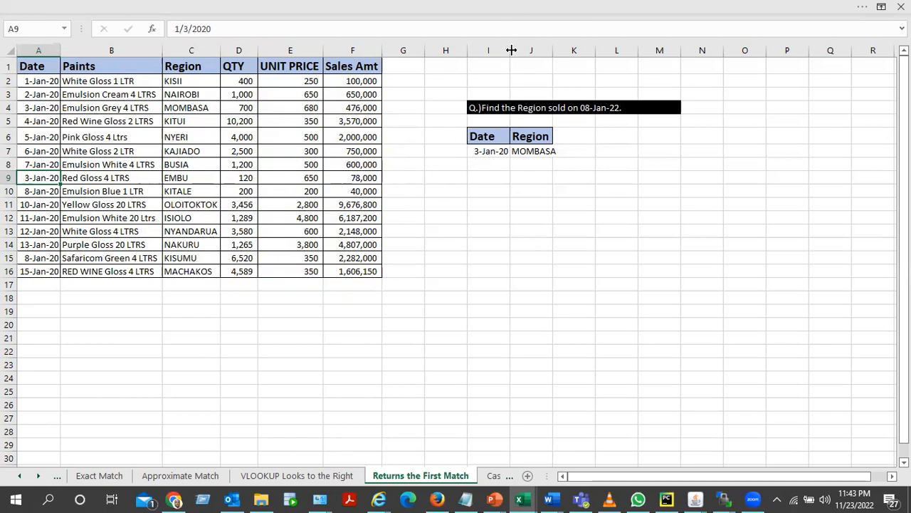
- Enter 8jan20 as the second lookup date in I8
left_click(496, 168)
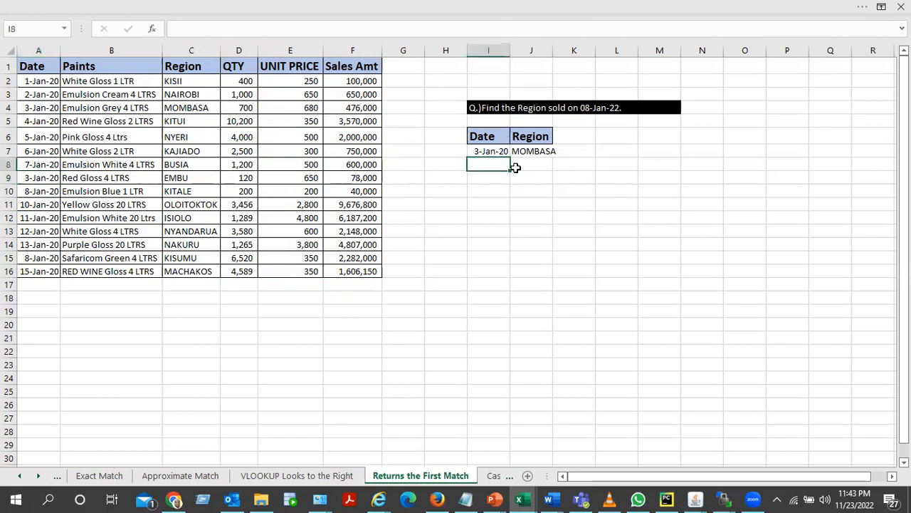
type("8jan20")
left_click(515, 167)
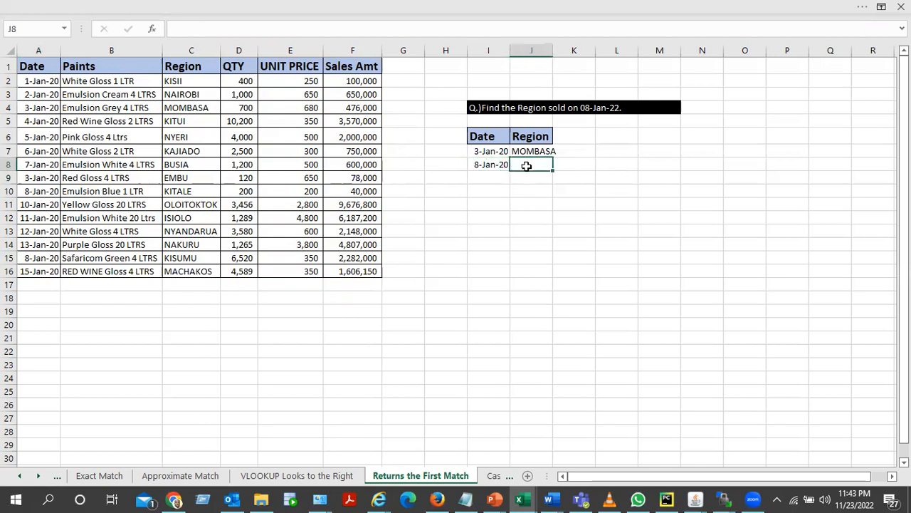
- Start a VLOOKUP formula in J8 with I8 as the lookup value and A1:F16 as the table array
type("=")
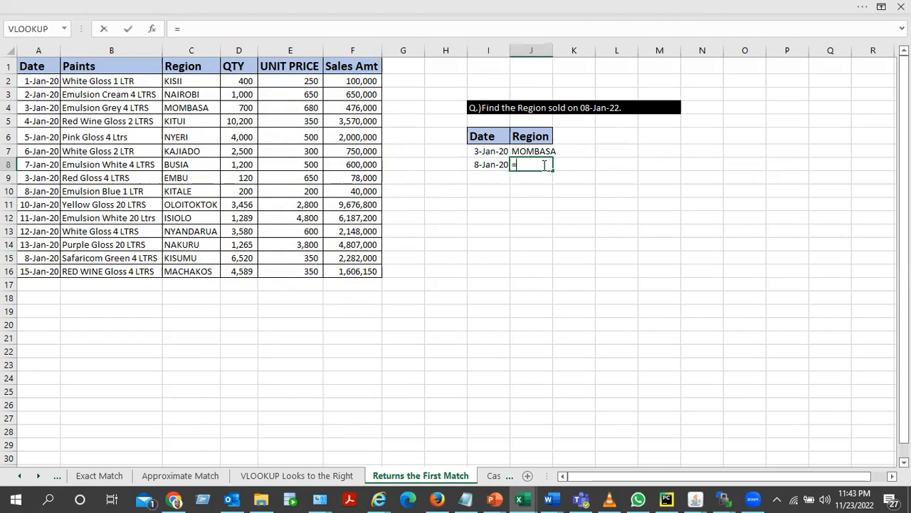
type("vlookup(")
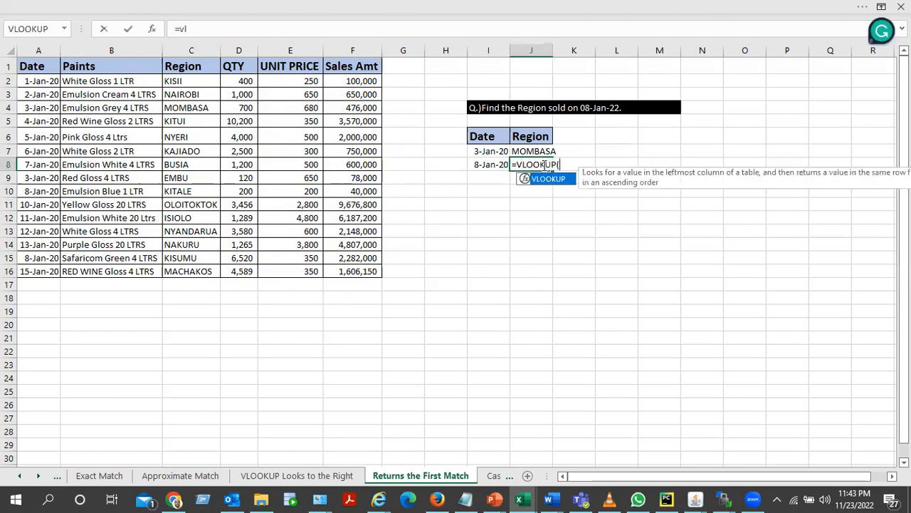
left_click(495, 164)
type(",")
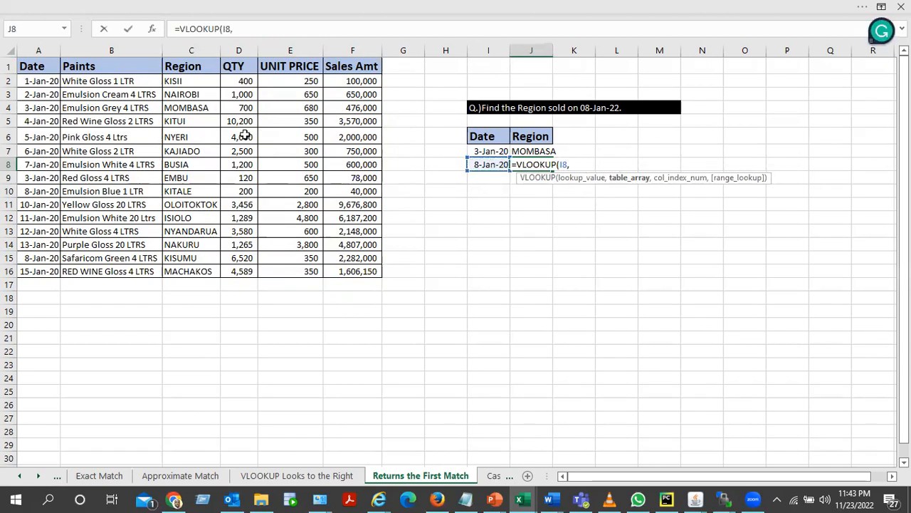
left_click_drag(29, 68, 214, 140)
left_click_drag(283, 189, 349, 281)
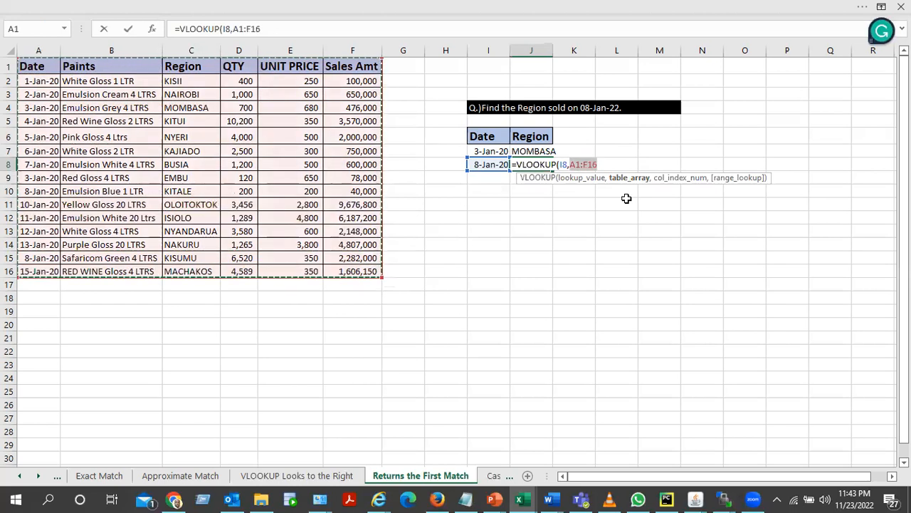
- Finish the J8 formula with column index 3 and 0 for an exact match
type(",3")
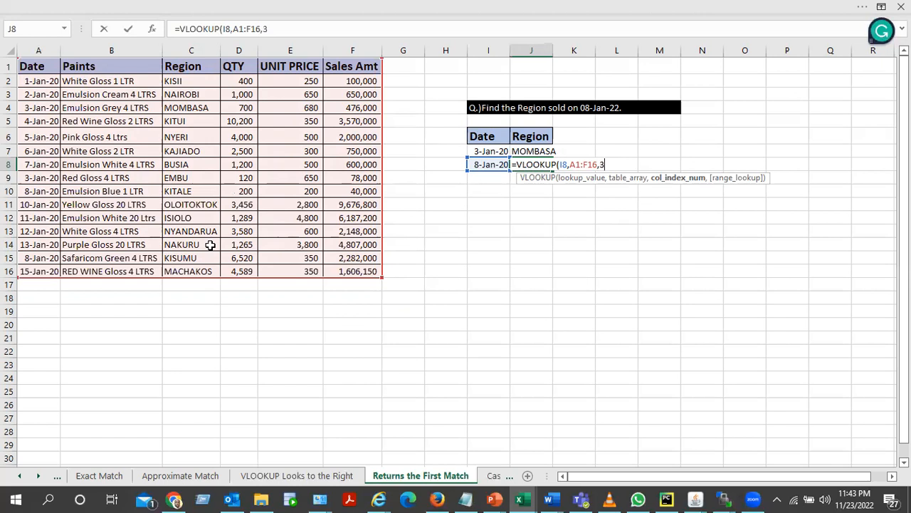
type(",0")
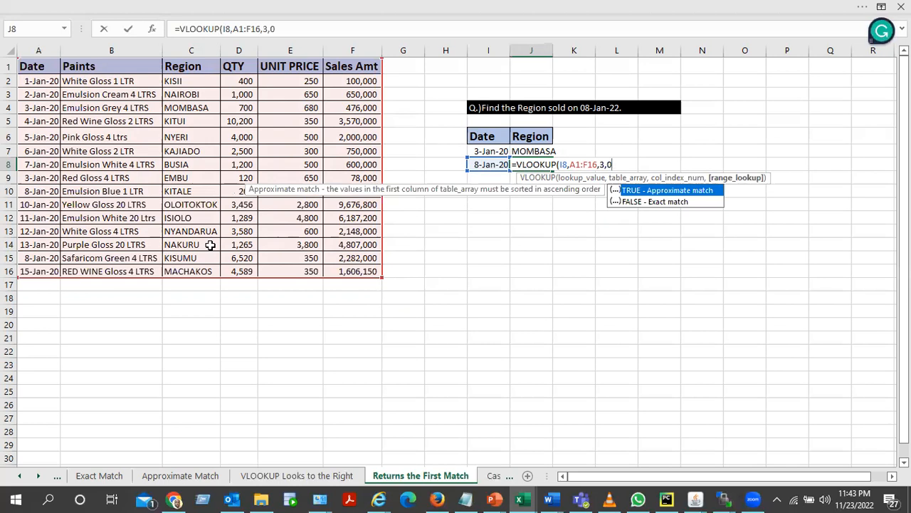
type(")")
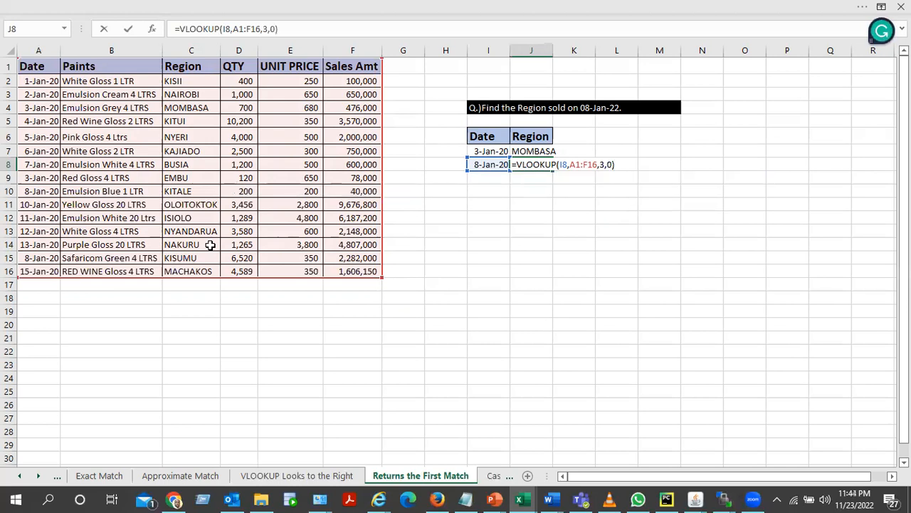
key("Return")
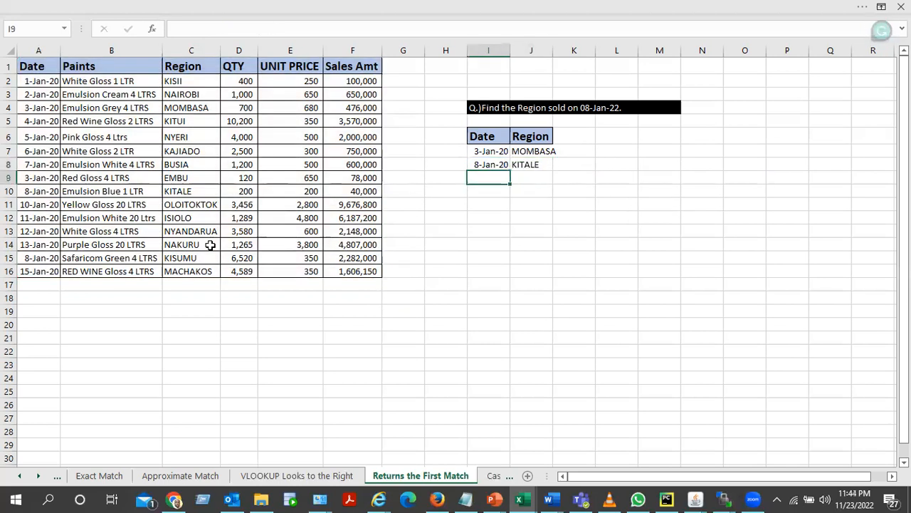
- Compare the region returned in J8 with the dates and regions of the two 8-Jan-20 rows in the table
left_click(532, 167)
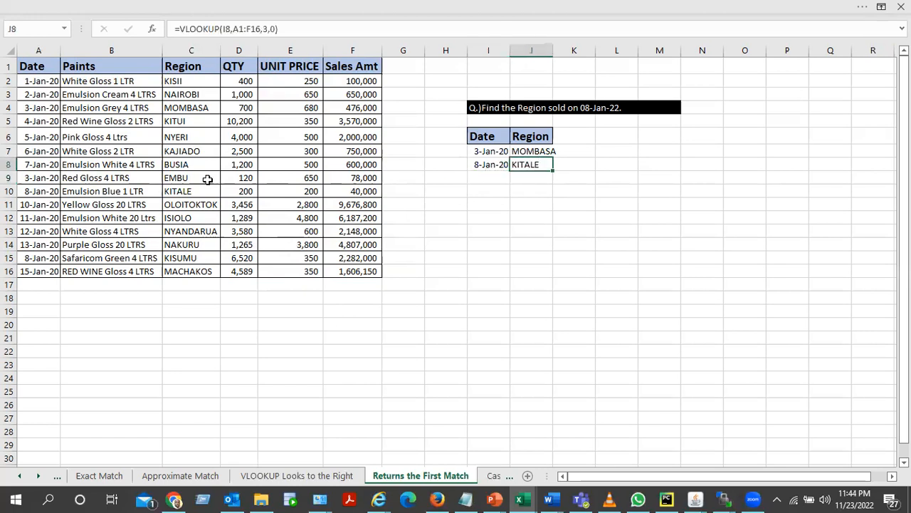
left_click(173, 191)
left_click(39, 191)
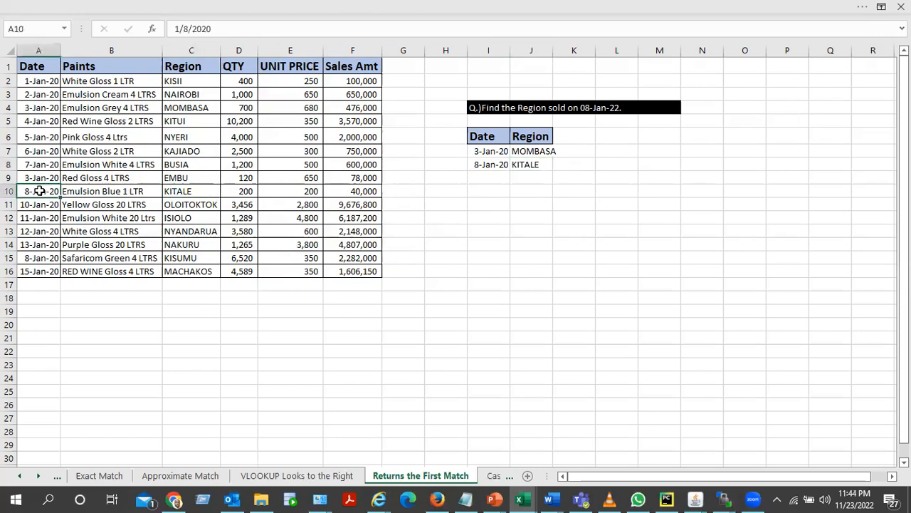
left_click(168, 189)
left_click(37, 259)
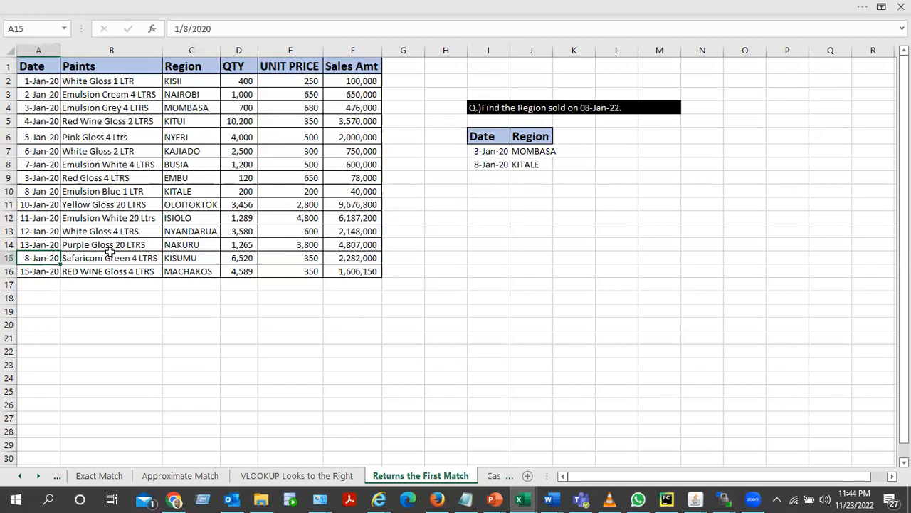
left_click(186, 258)
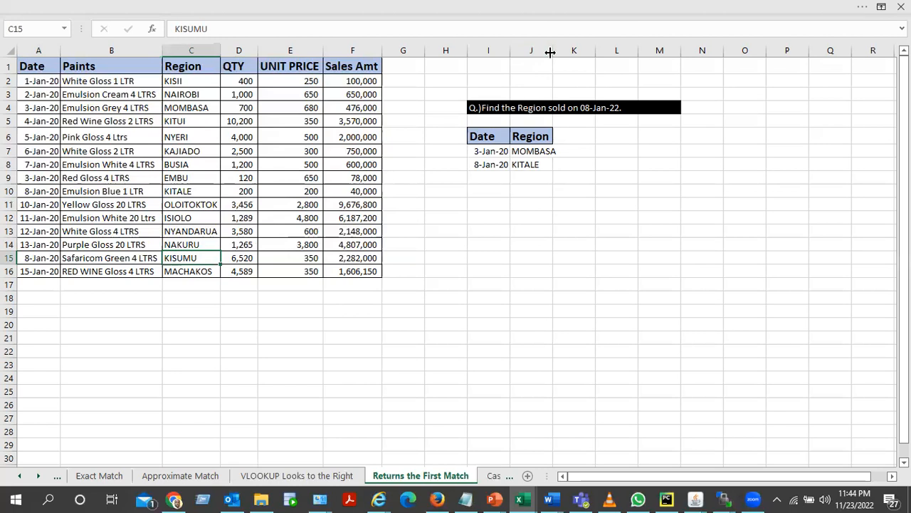
left_click(524, 338)
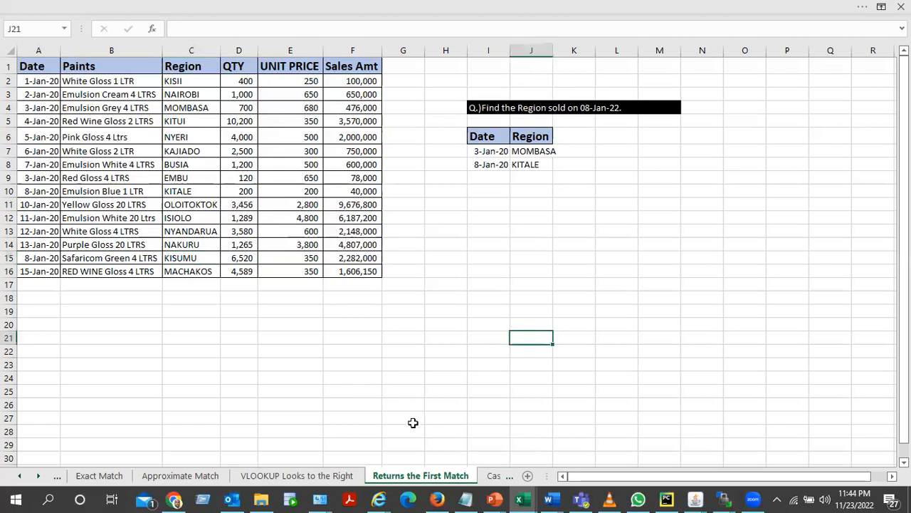
- On the Case Insesitive sheet, start a VLOOKUP formula in J7 with I7 as the lookup value and C1:F16 as the table array
left_click(491, 477)
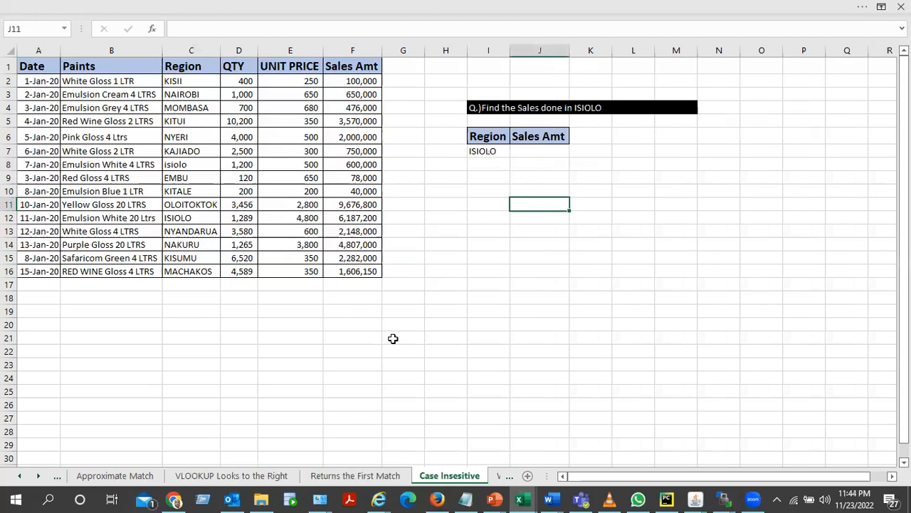
left_click(529, 154)
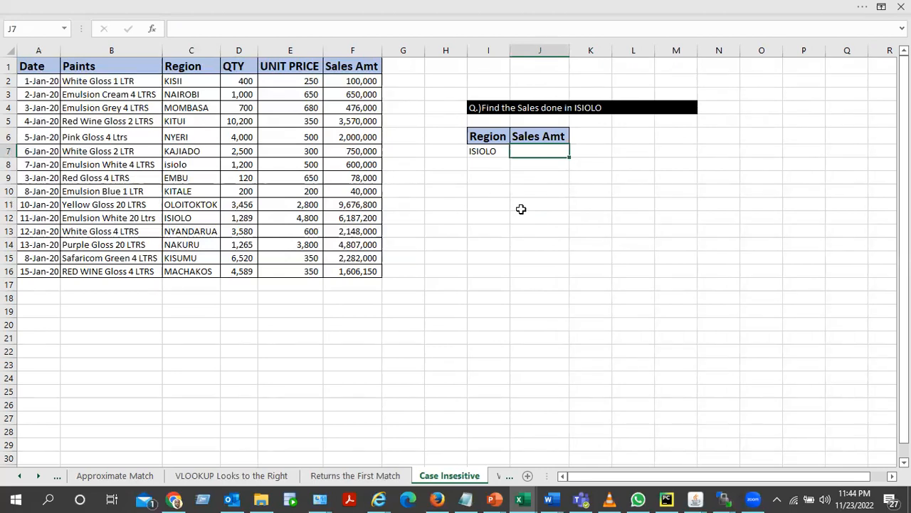
type("=")
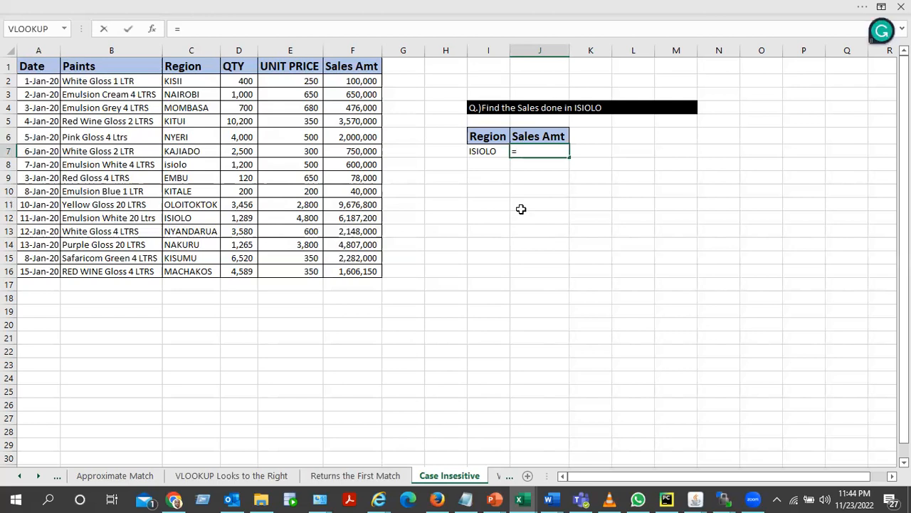
type("vlo")
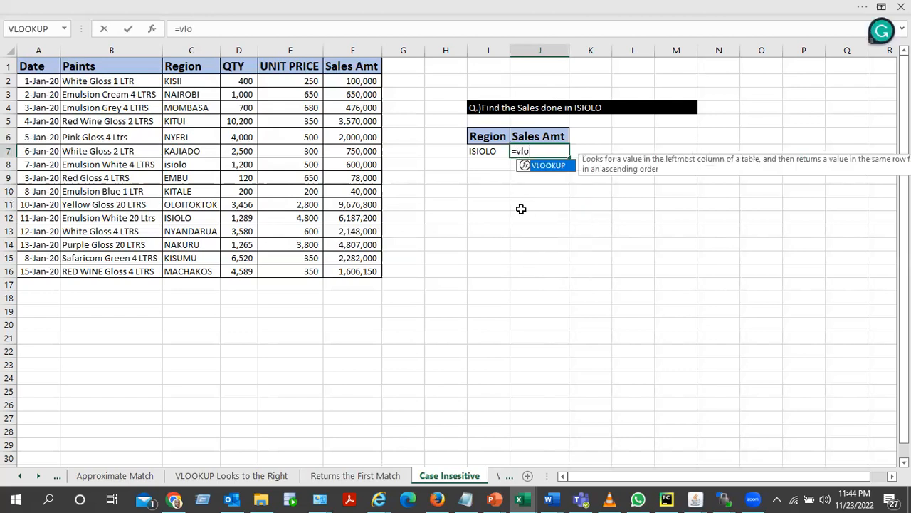
key("Tab")
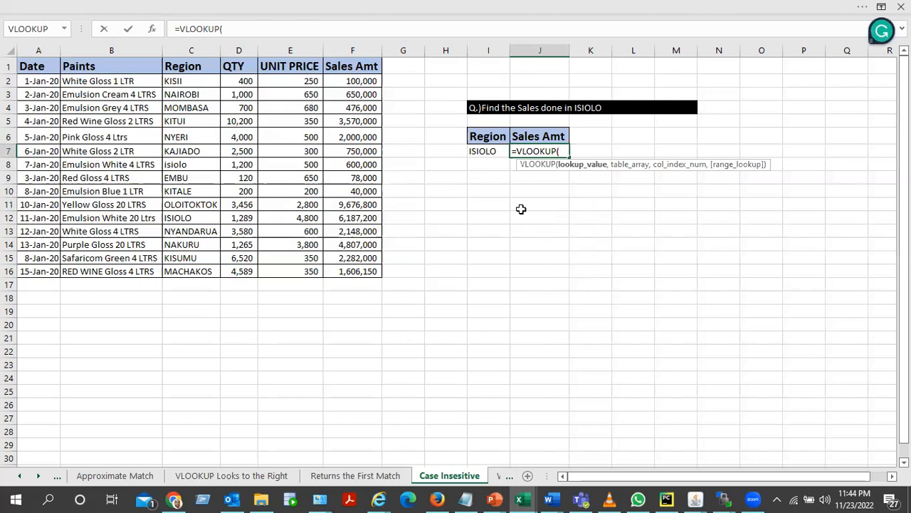
left_click(492, 152)
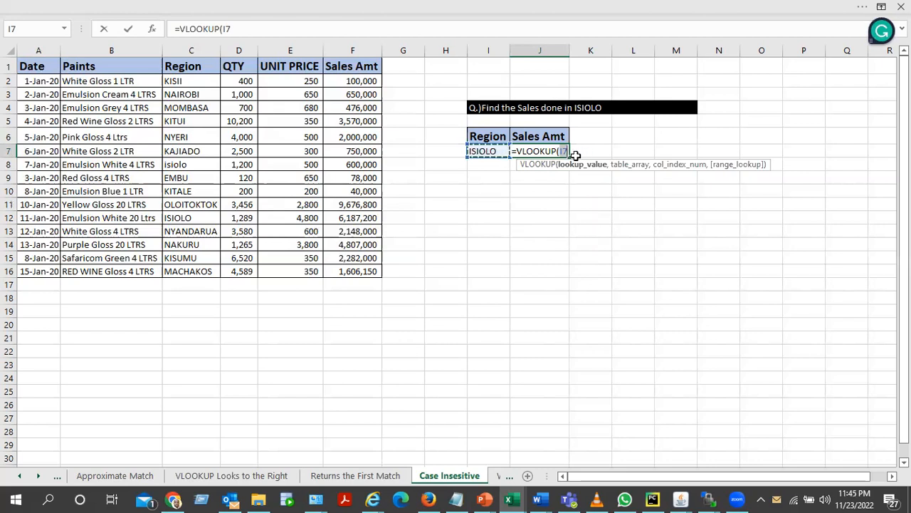
type(",")
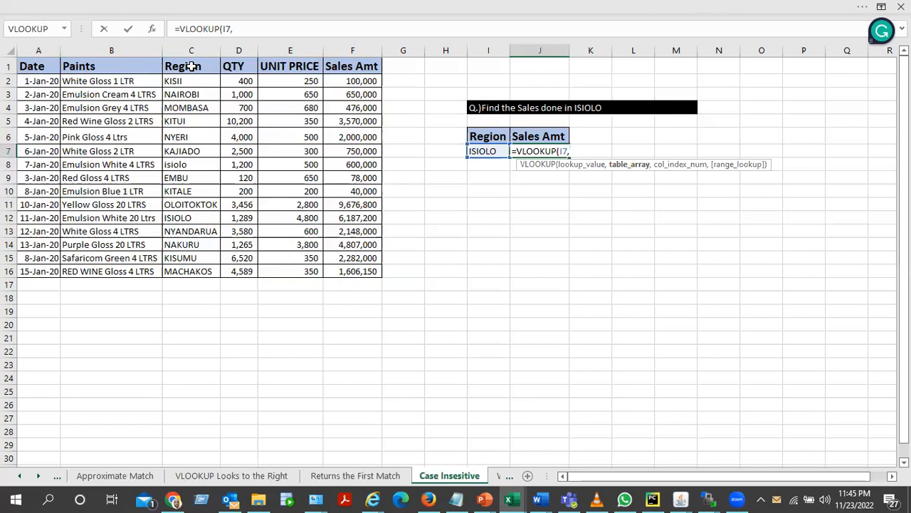
left_click_drag(184, 67, 341, 270)
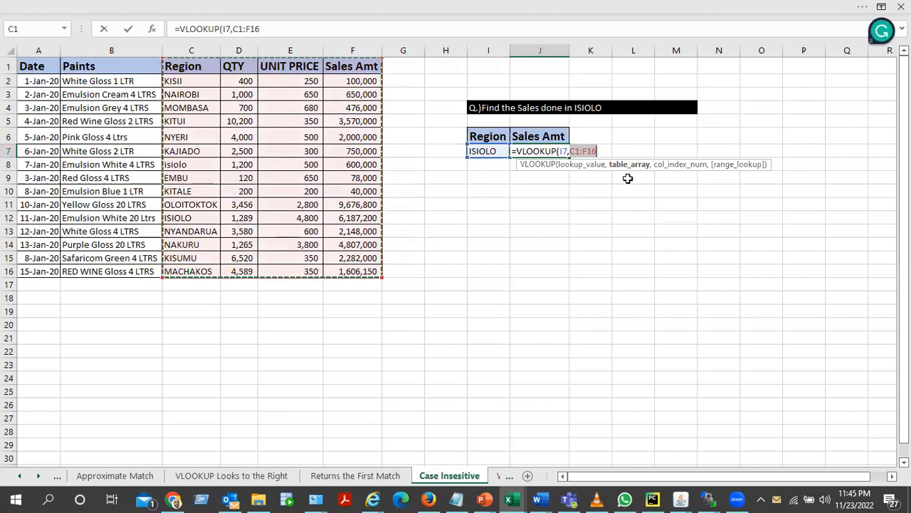
- Finish the J7 formula with column index 4 and 0 for an exact match
type(",4")
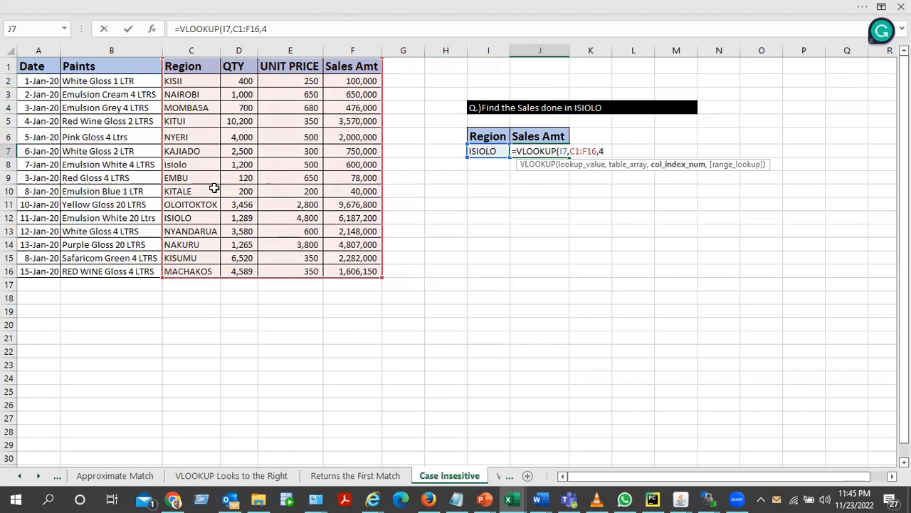
type(",")
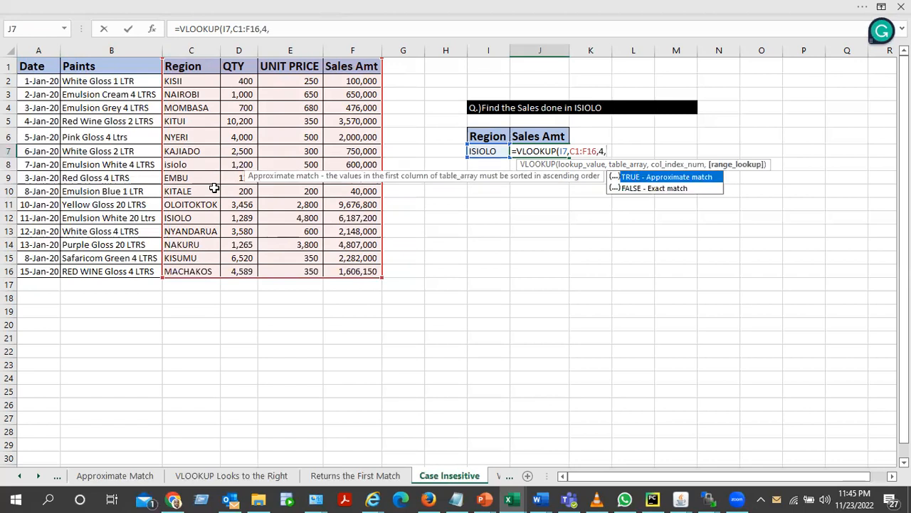
type("0")
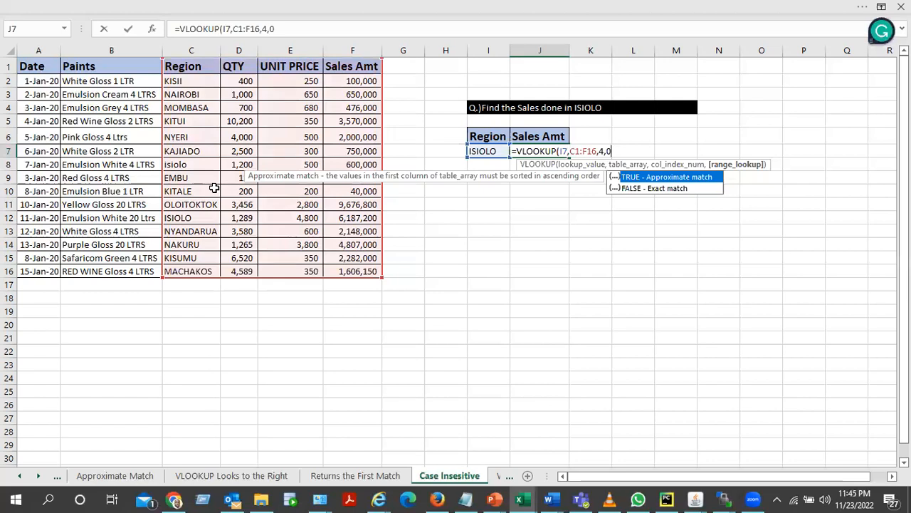
type(")")
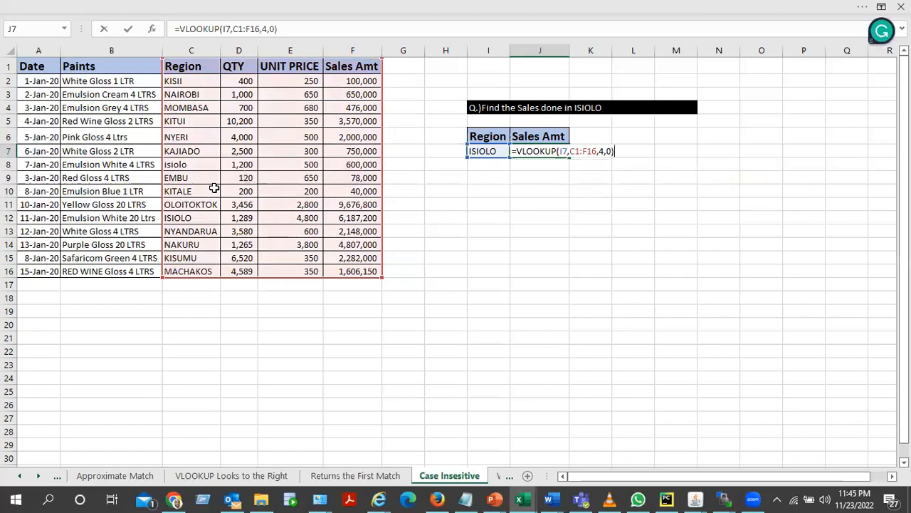
key("Return")
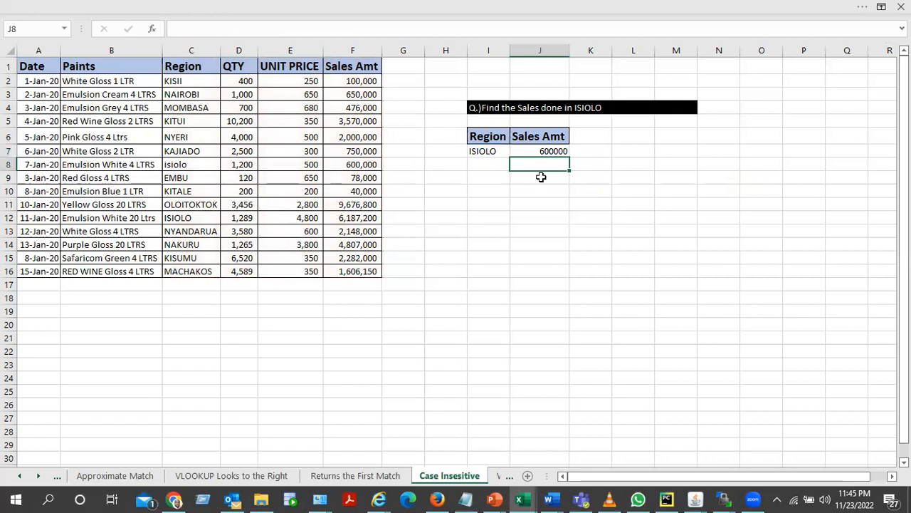
- Format the sales amount in J7 with a thousands separator and no decimal places
left_click(538, 150)
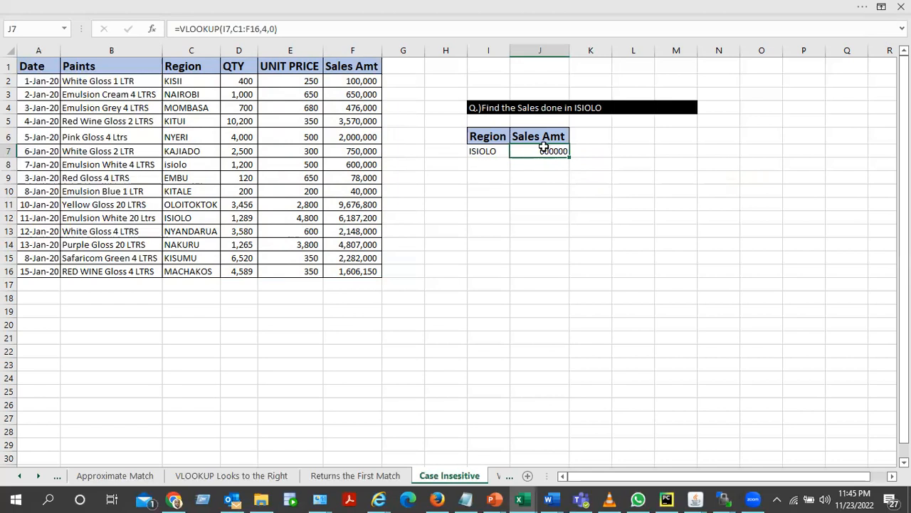
left_click(412, 8)
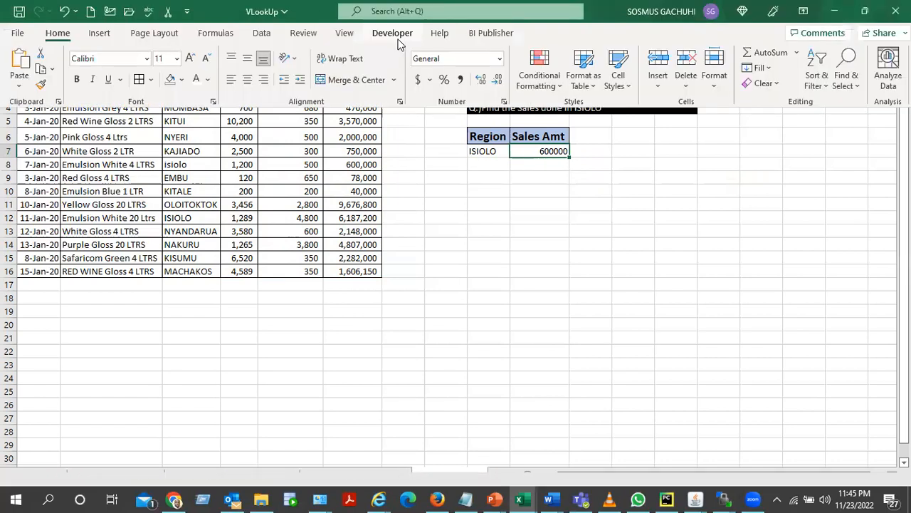
left_click(460, 79)
left_click(497, 80)
left_click(497, 80)
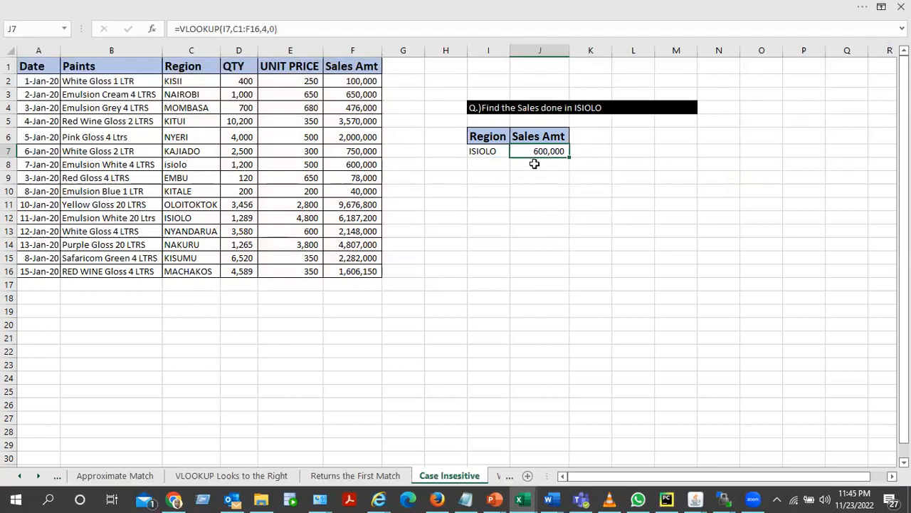
left_click(532, 164)
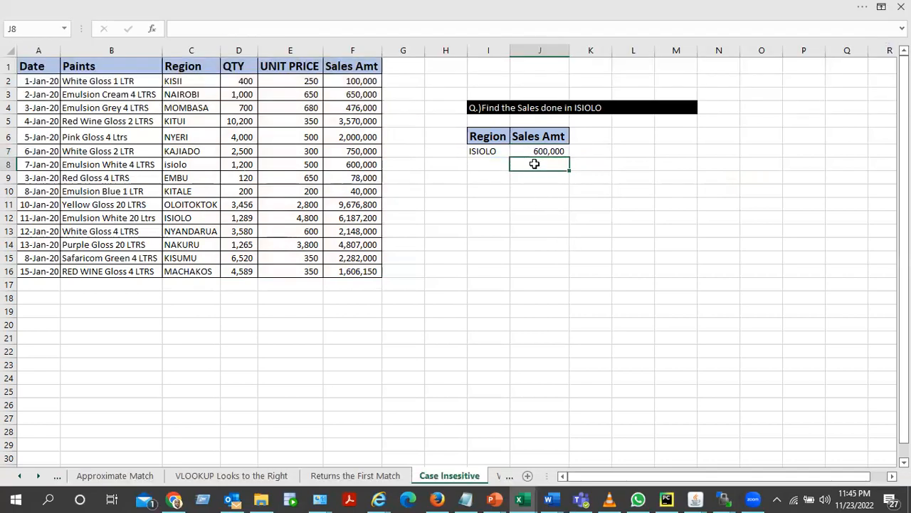
- Compare the lookup region in I7 and the amount returned in J7 with the lowercase isiolo row and the uppercase ISIOLO row
left_click(198, 164)
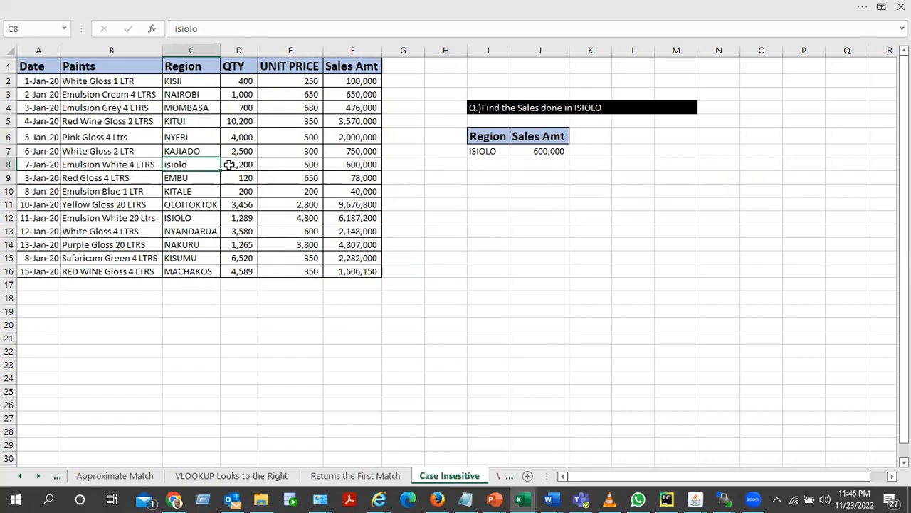
left_click(489, 150)
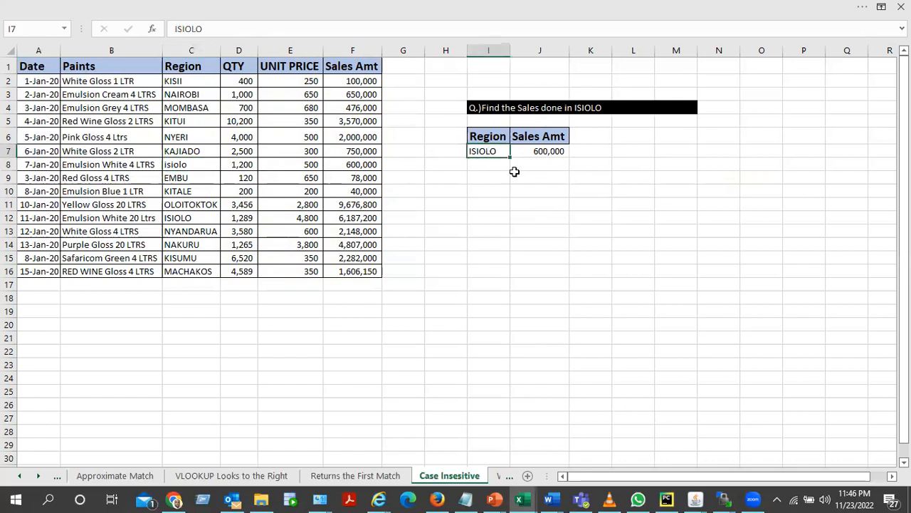
left_click(194, 218)
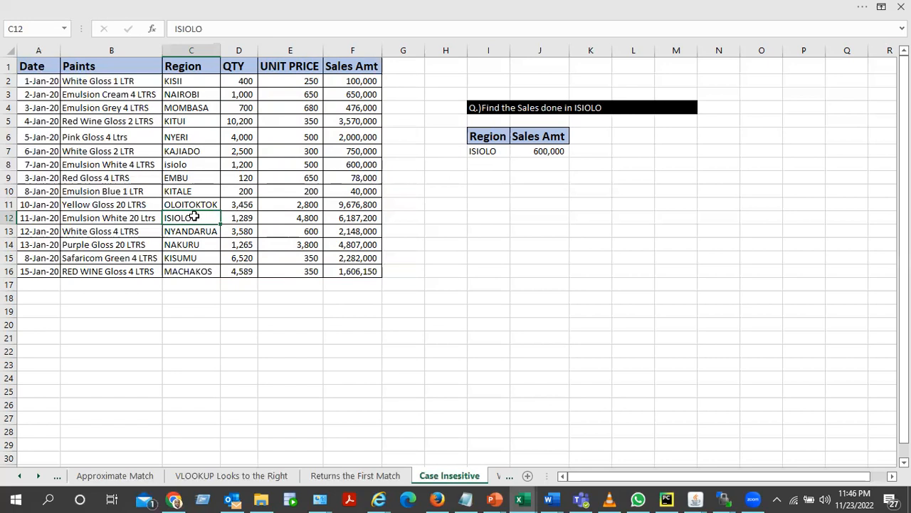
left_click(495, 151)
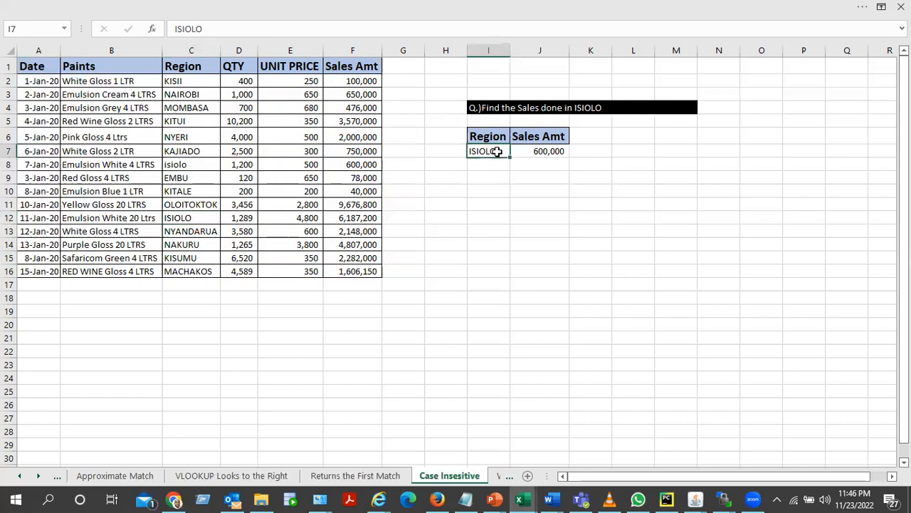
left_click(546, 151)
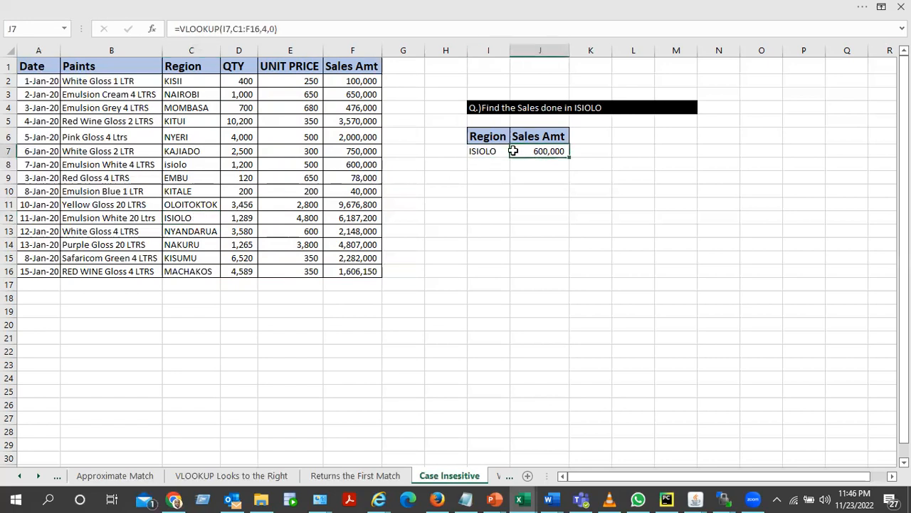
left_click(476, 151)
left_click(202, 165)
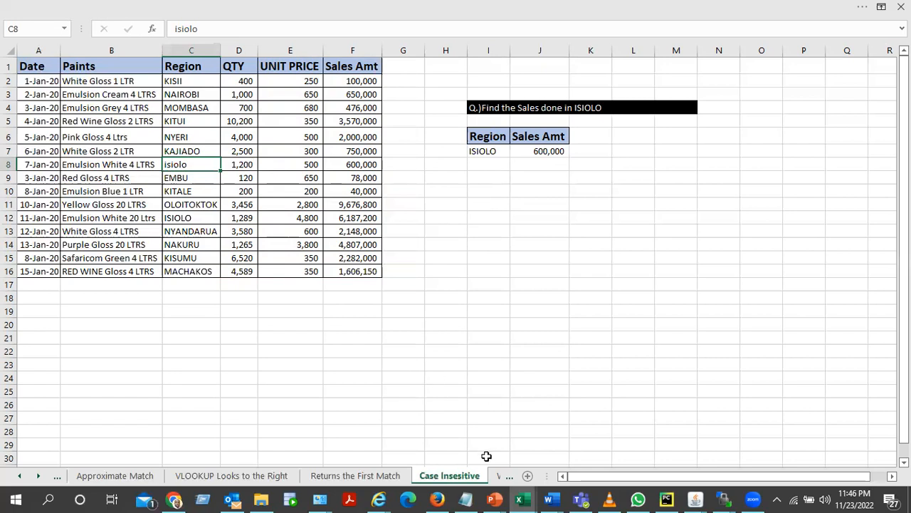
left_click(527, 231)
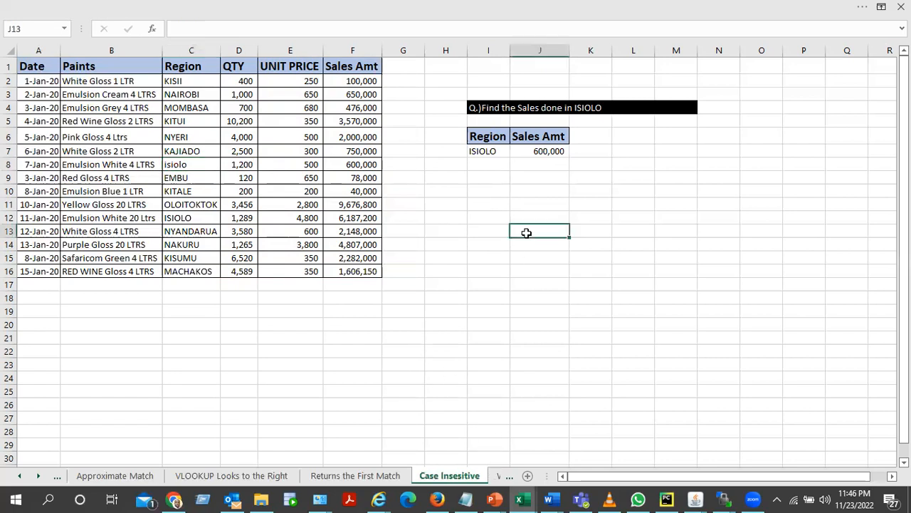
left_click(475, 152)
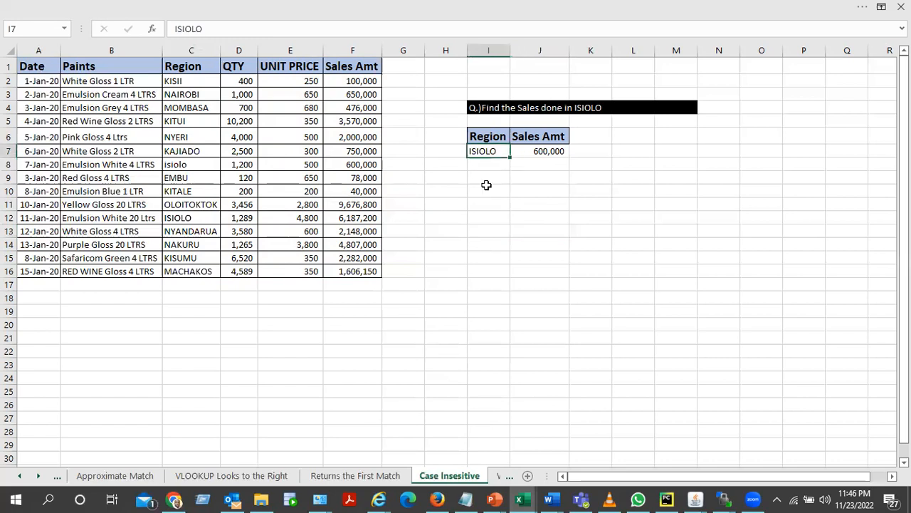
- On the WildCard Match sheet, enter OL as the lookup region in I7
left_click(497, 478)
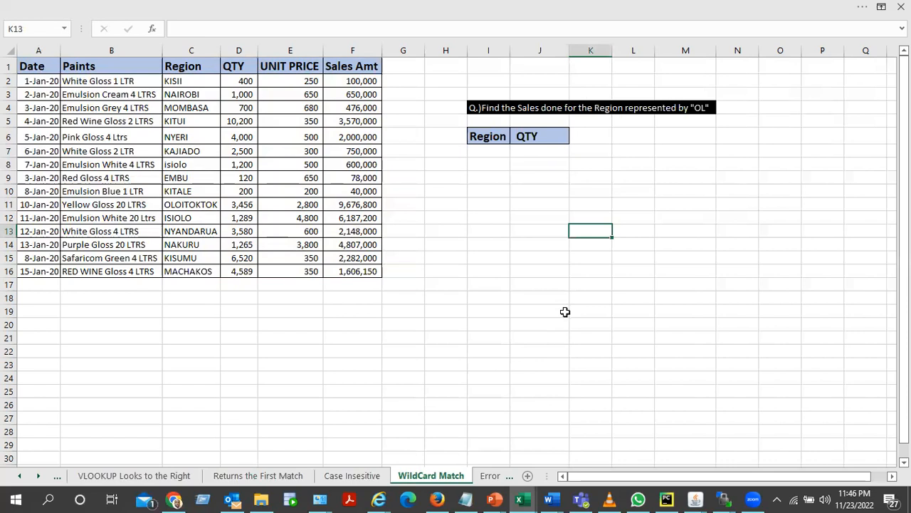
left_click(485, 149)
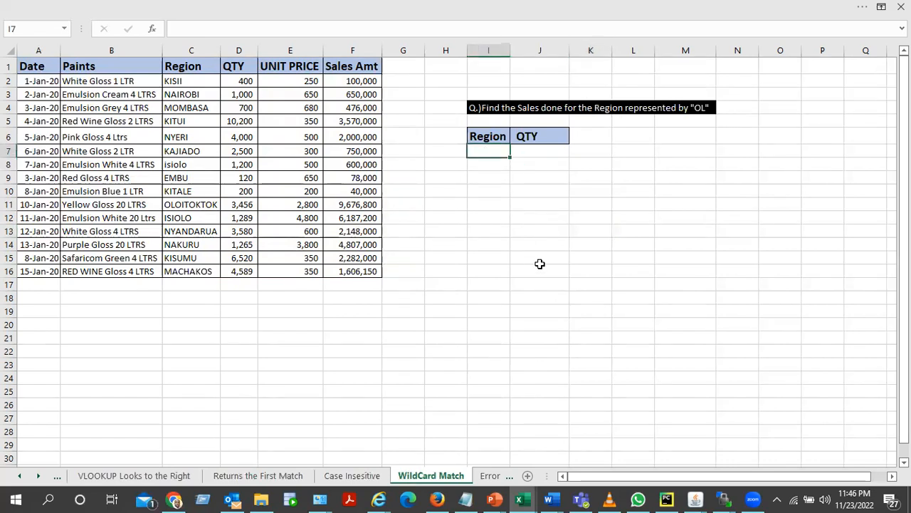
left_click(473, 107)
left_click(494, 163)
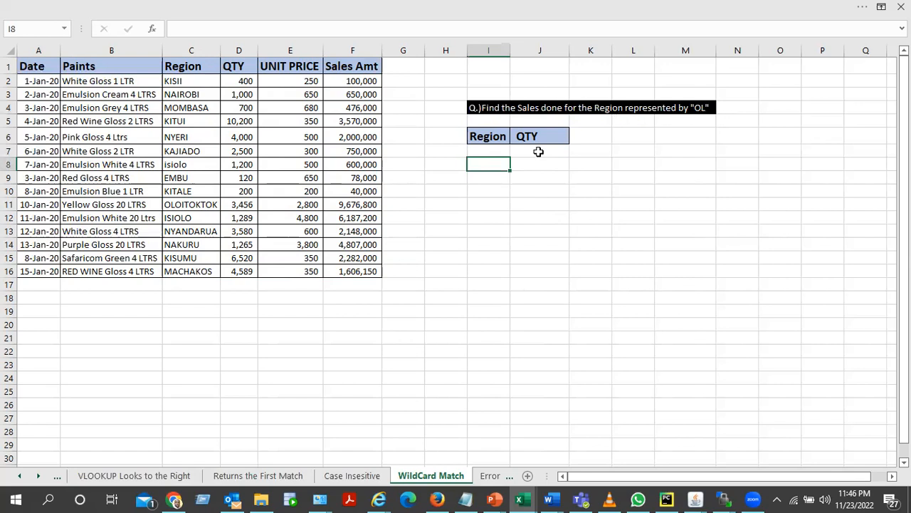
left_click(488, 152)
type("OL")
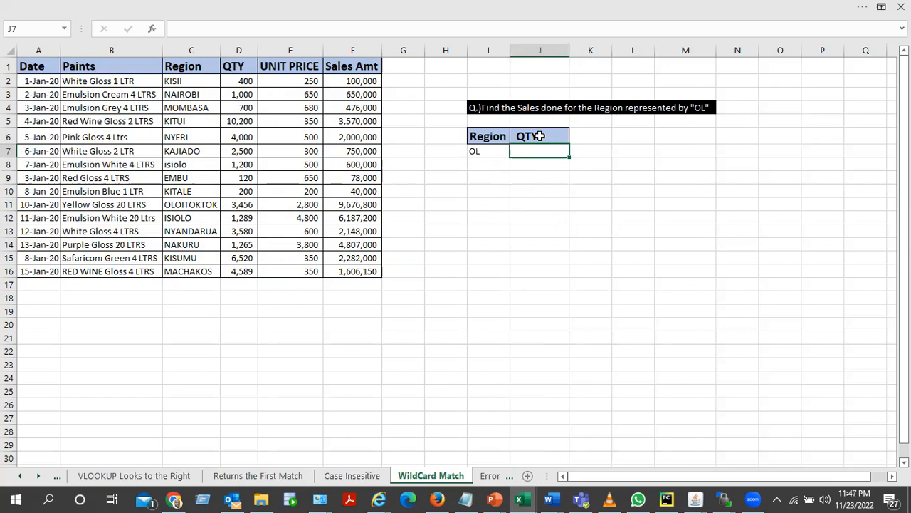
left_click(493, 152)
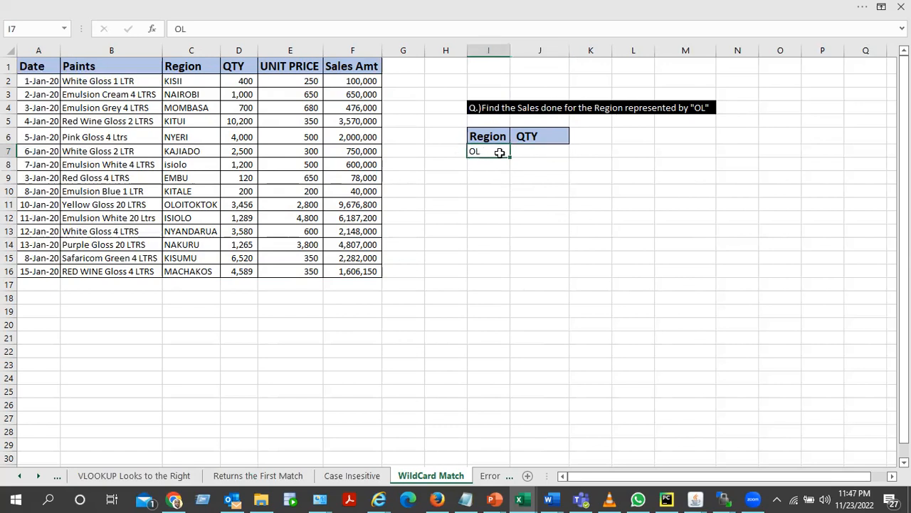
- Start a VLOOKUP formula in J7 with the wildcard lookup value I7&"*"
left_click(534, 152)
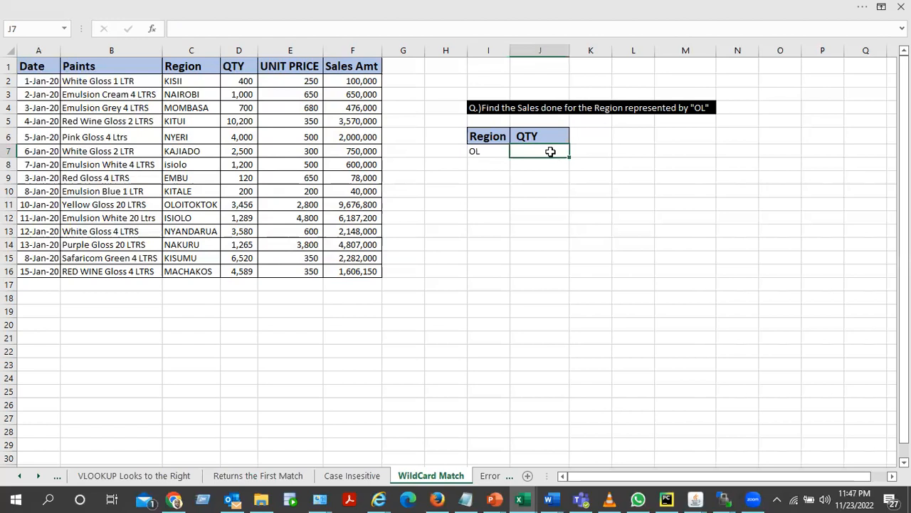
type("=v")
key("BackSpace")
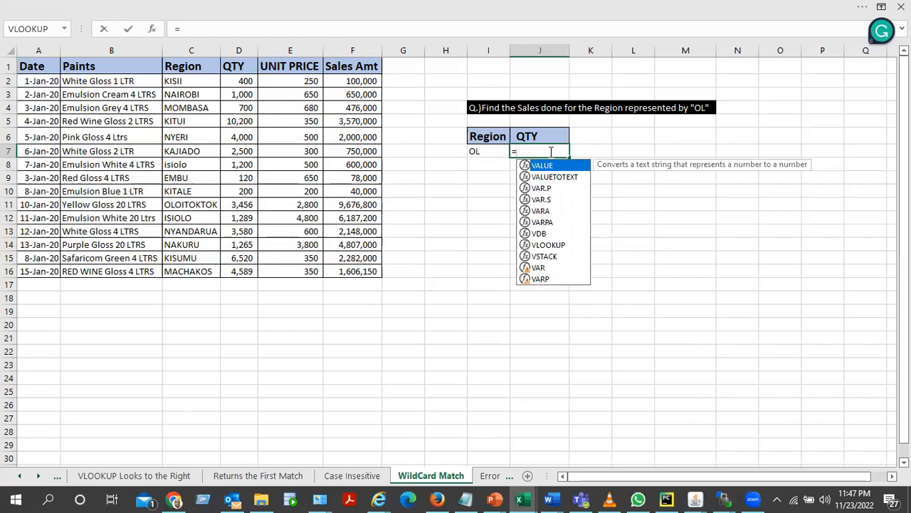
type("V;")
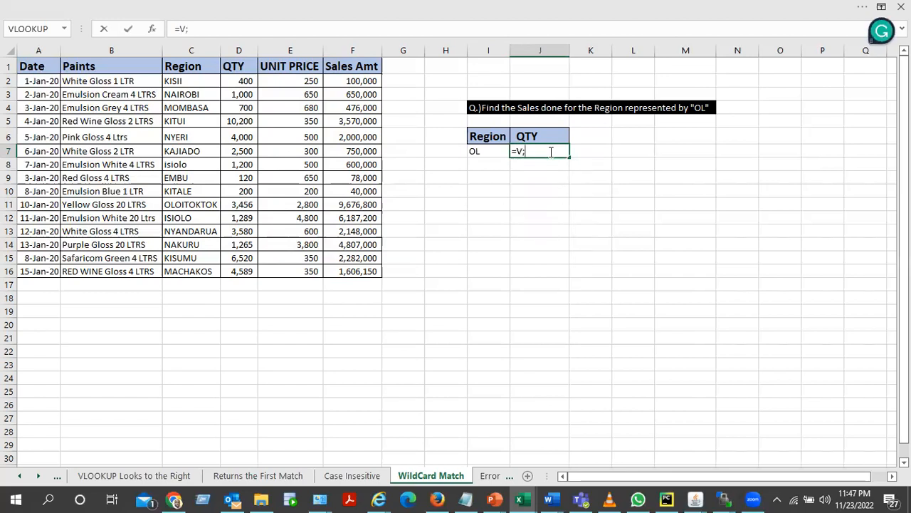
key("BackSpace")
type("lo")
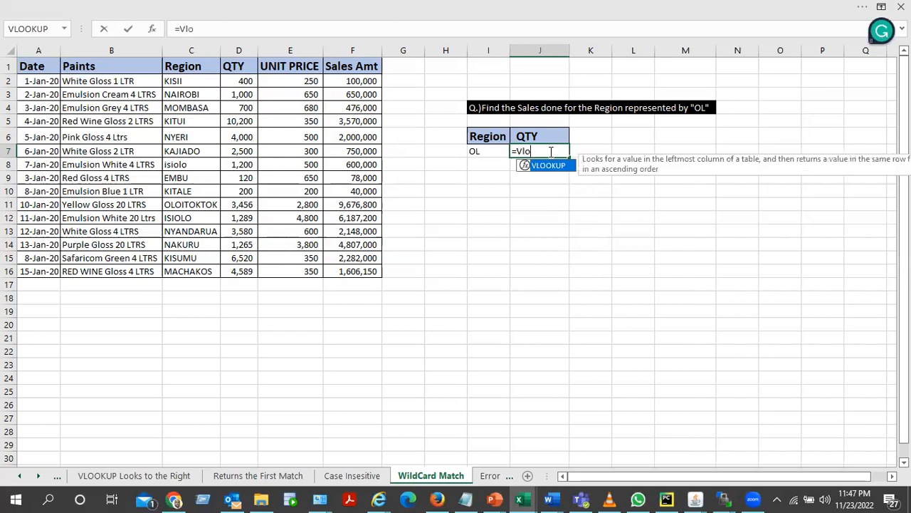
key("Tab")
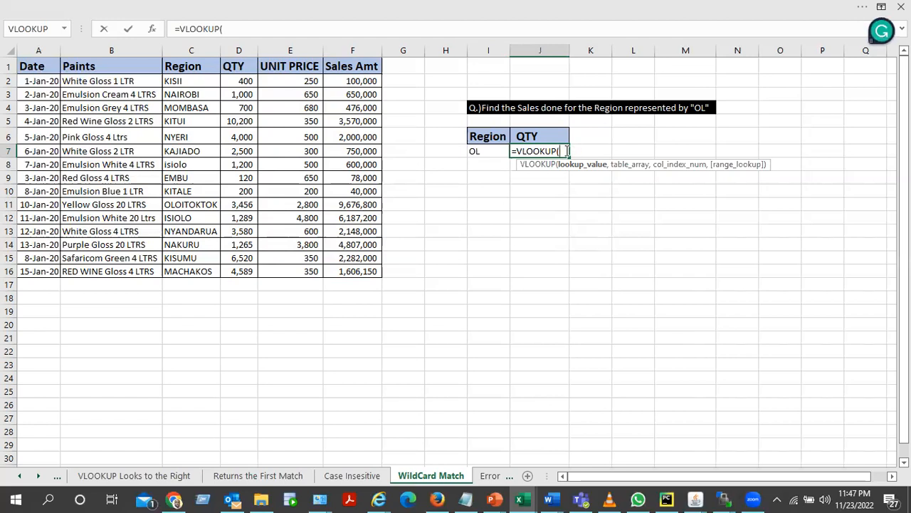
left_click(480, 151)
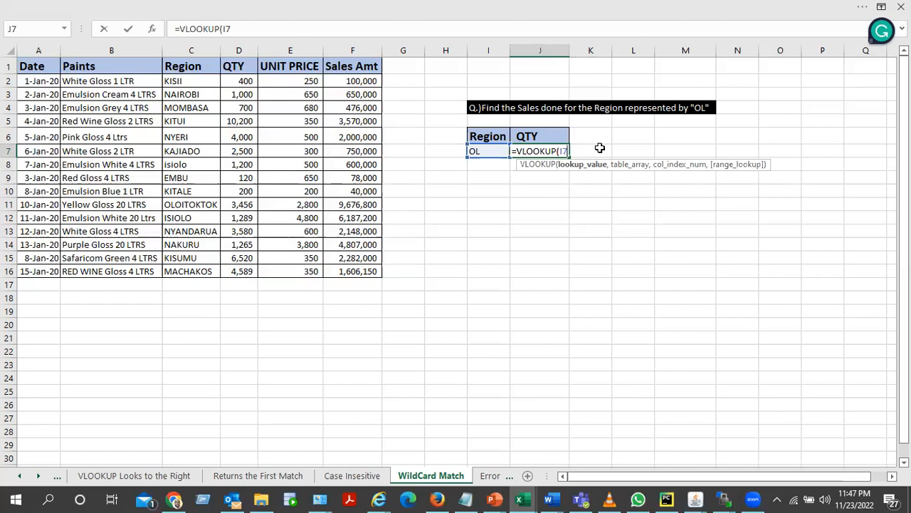
type("&\"*")
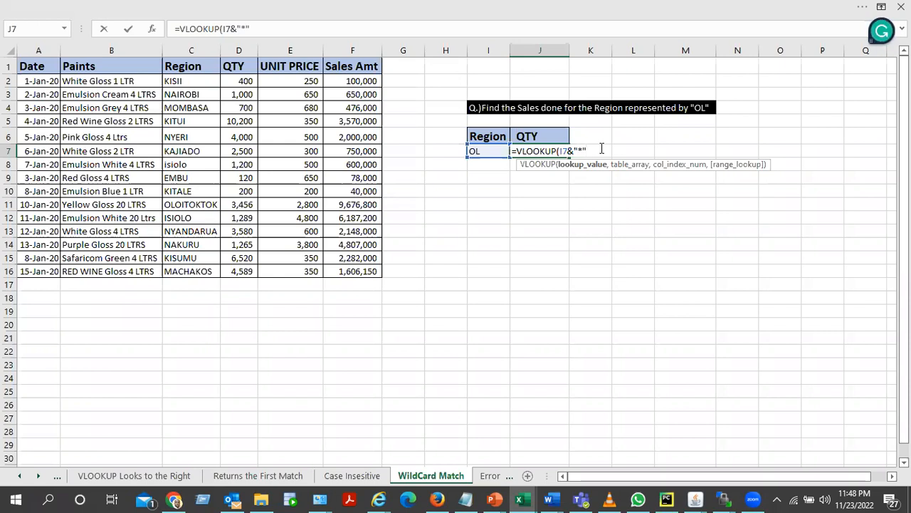
- Complete the J7 formula with table array C1:F16, column index 2 and 0 for an exact match
type(",")
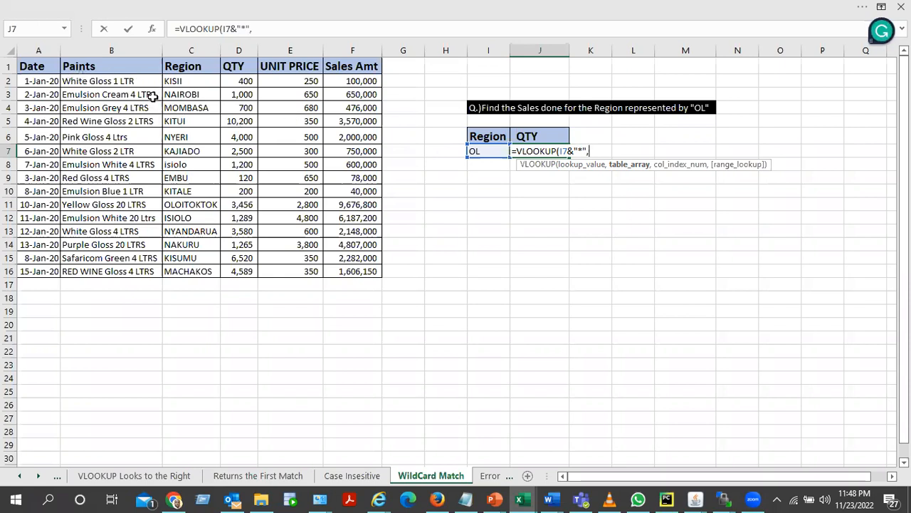
left_click_drag(183, 66, 339, 271)
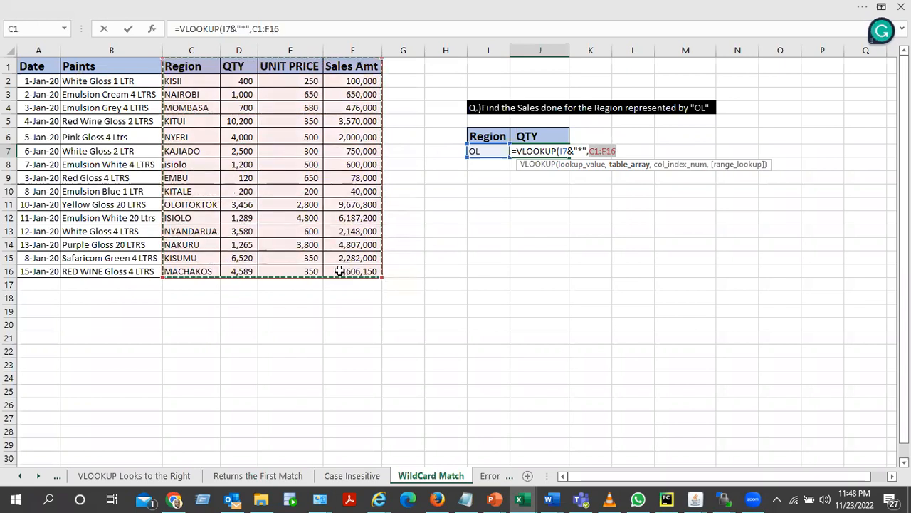
type(",2")
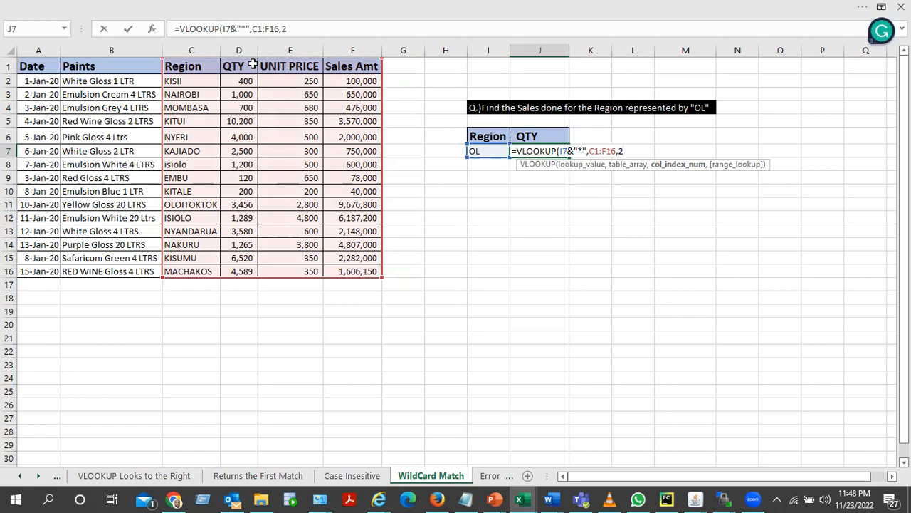
type(",")
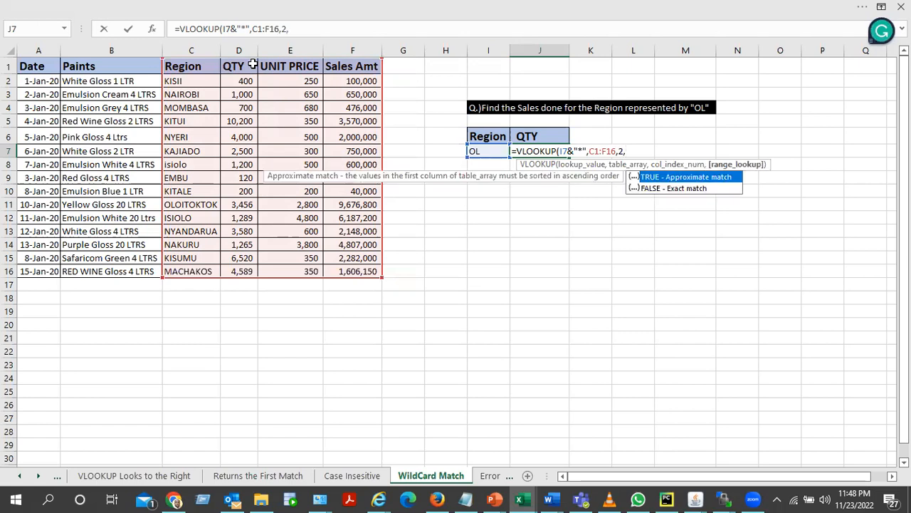
type("0)")
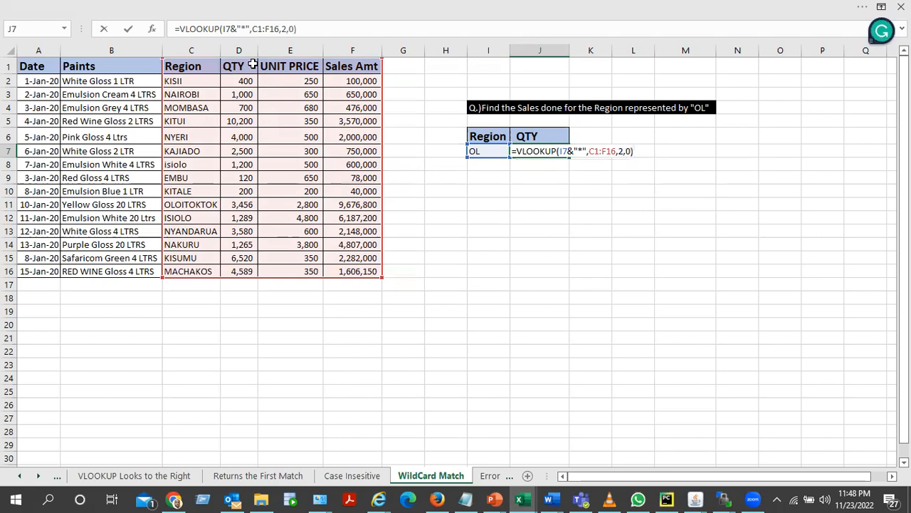
key("Return")
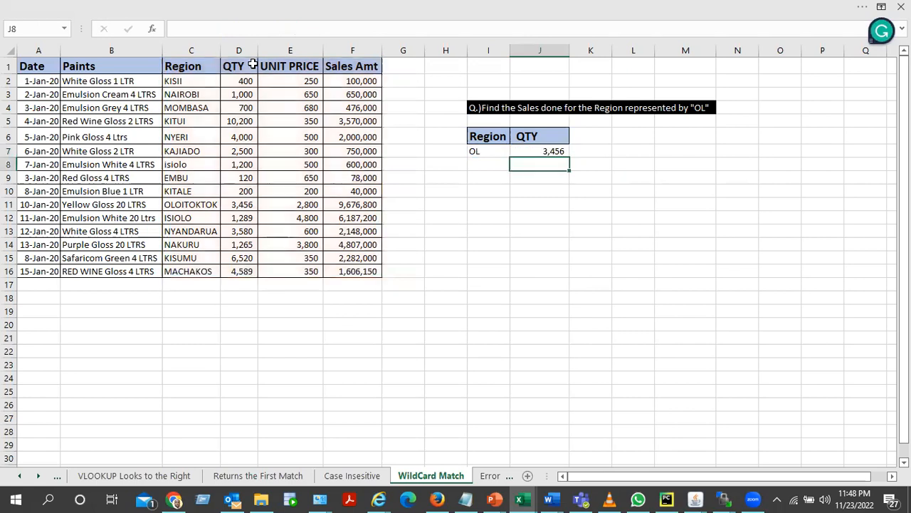
- Review the wildcard formula in J7 and compare its result with the lookup text in I7 and the OLOITOKTOK row's quantity
left_click(546, 151)
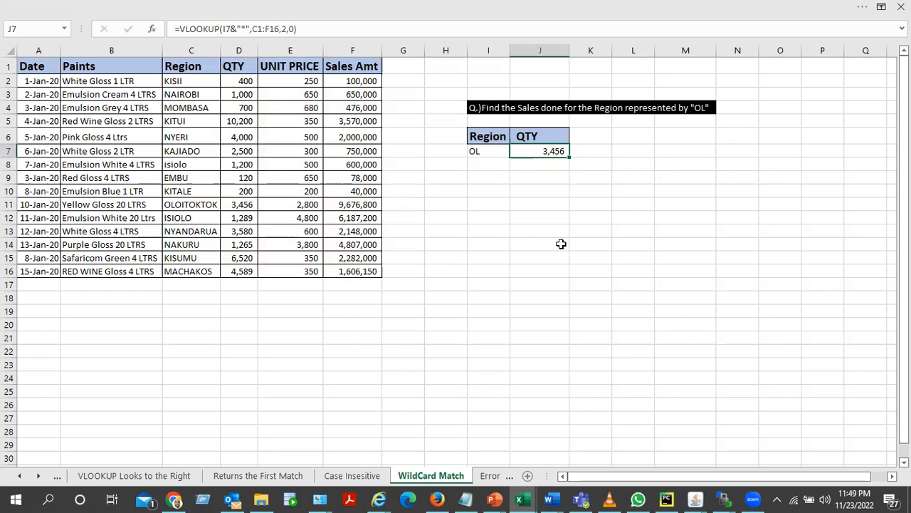
left_click(491, 151)
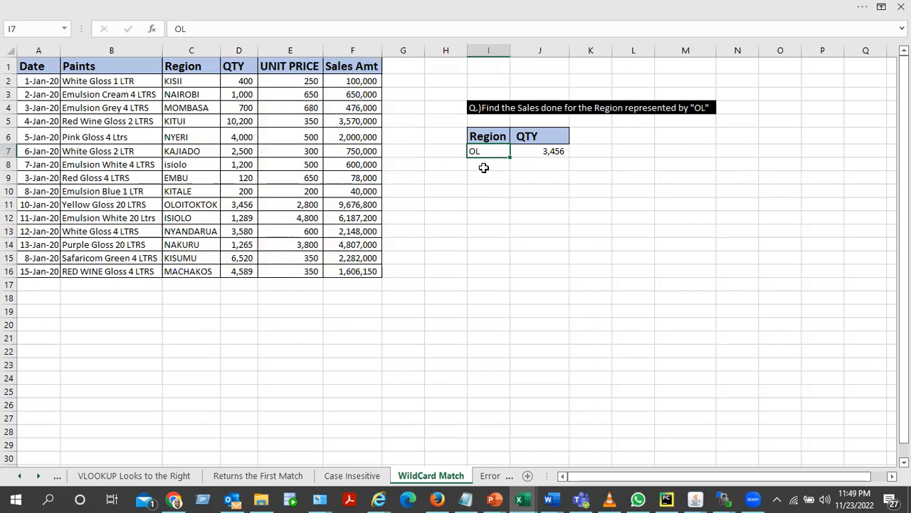
left_click(539, 150)
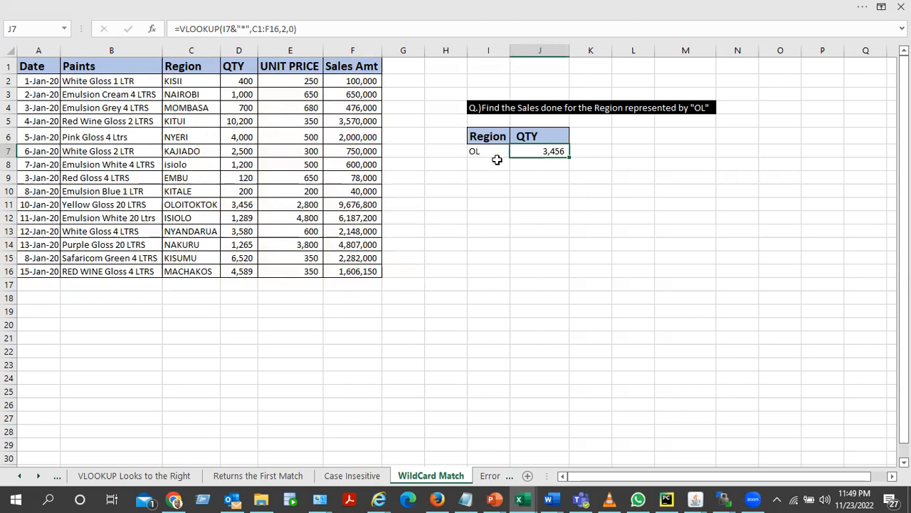
double_click(537, 152)
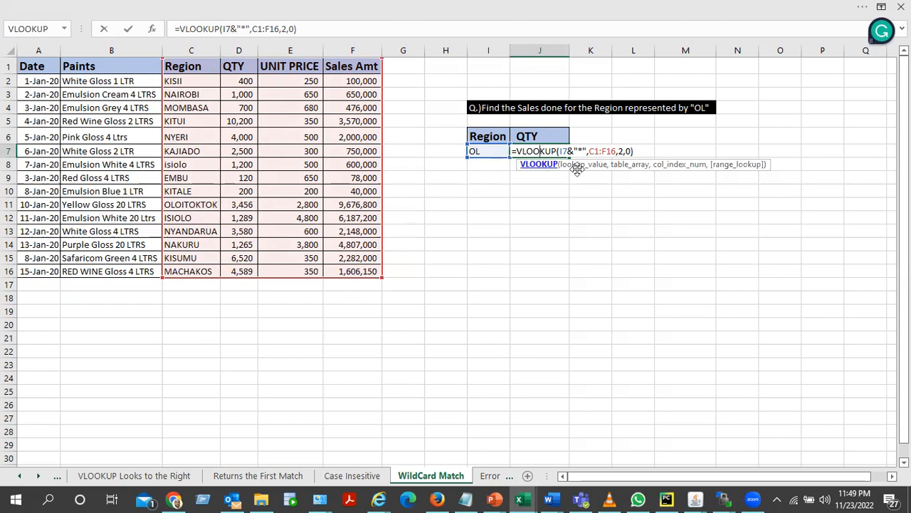
key("Return")
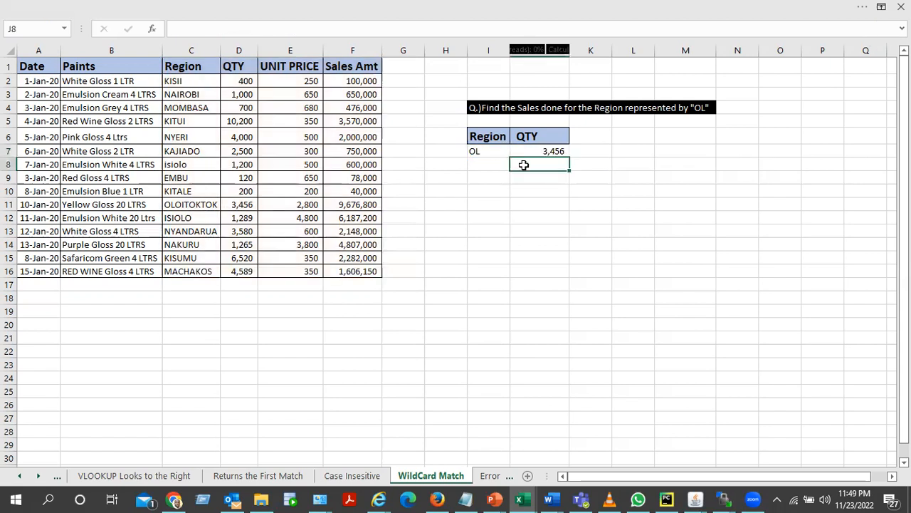
left_click(559, 147)
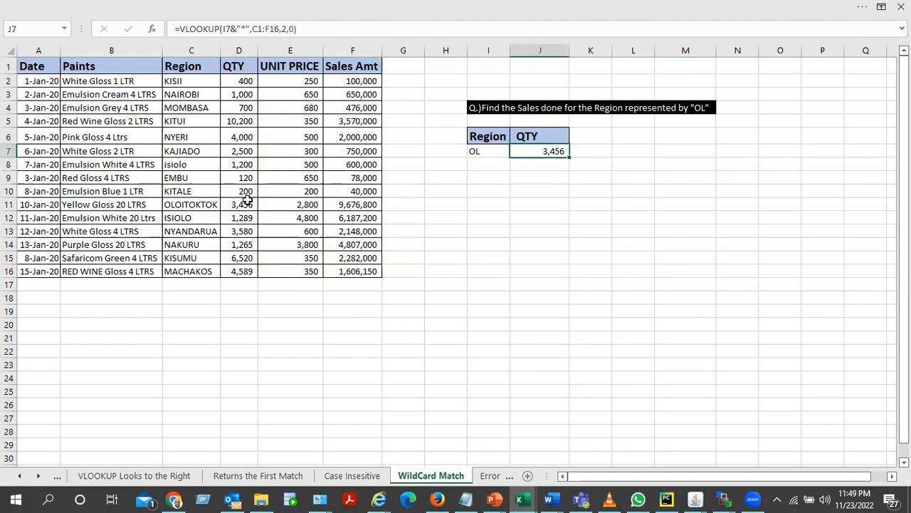
left_click(248, 203)
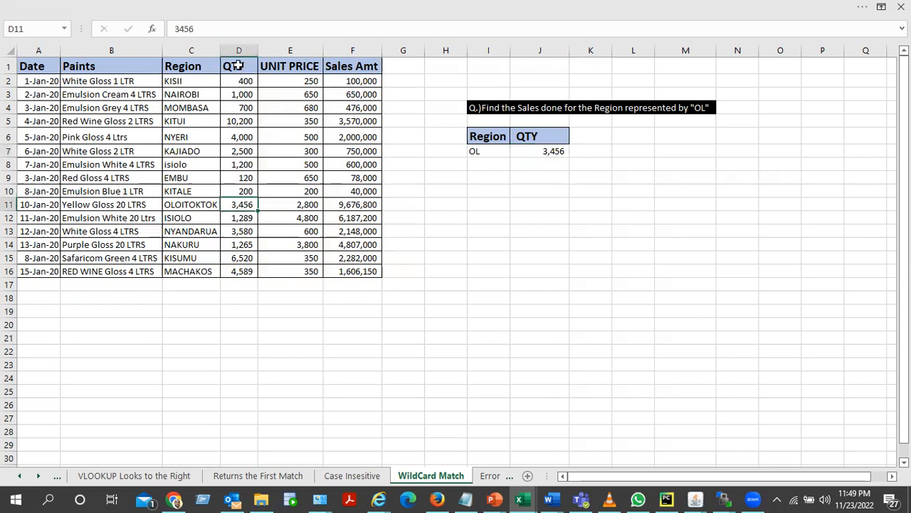
left_click(463, 282)
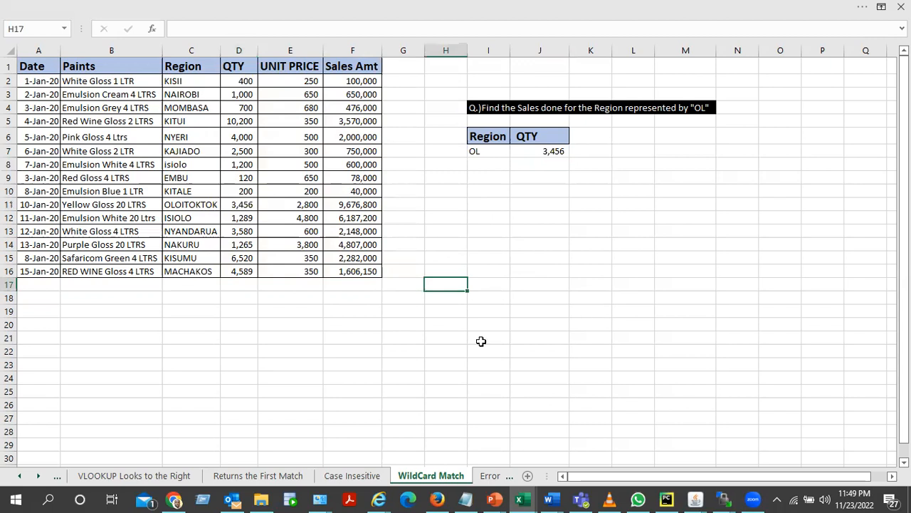
- On the Error sheet, examine the IFNA and VLOOKUP formula in the Profit cell L7
left_click(490, 475)
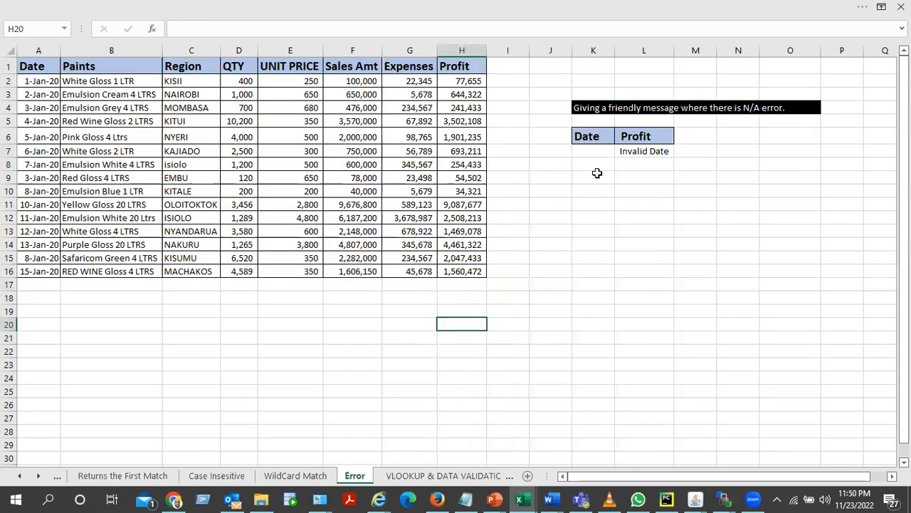
left_click(649, 152)
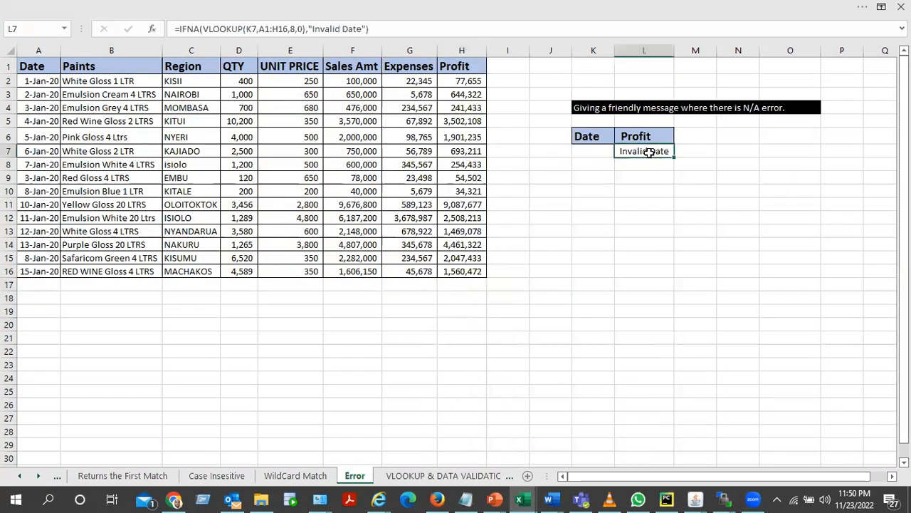
double_click(649, 152)
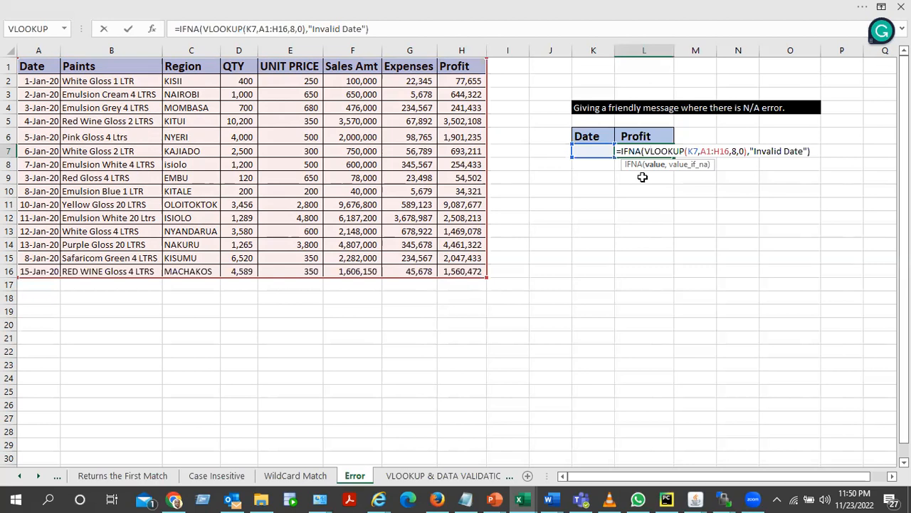
key("Return")
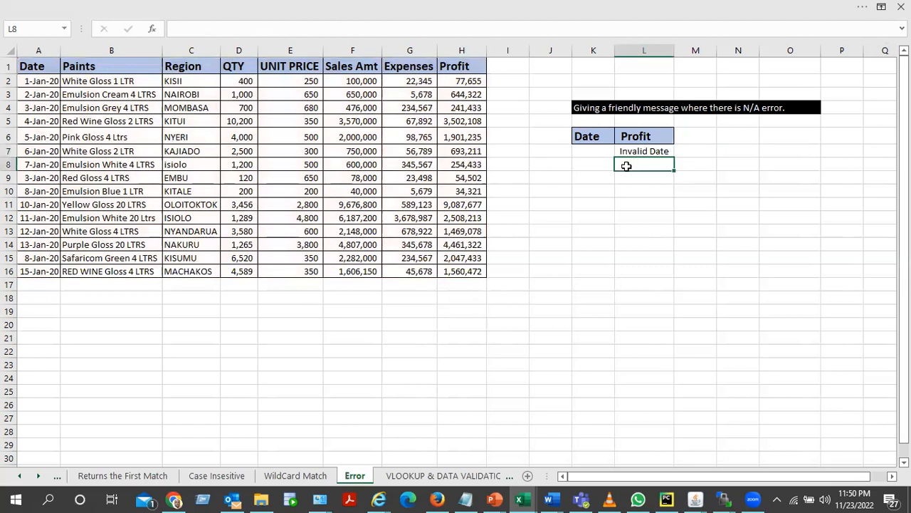
- Enter 6-Jan-20 as the lookup date in K8
left_click(597, 162)
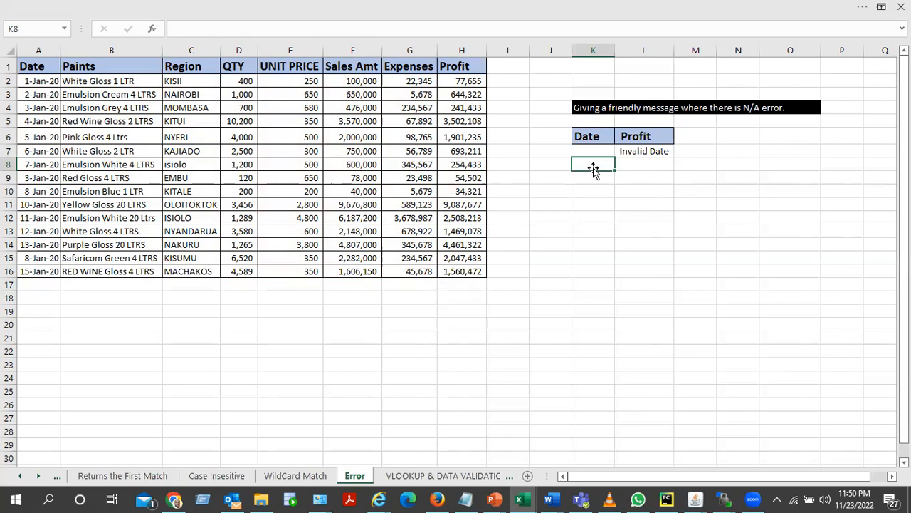
type("6")
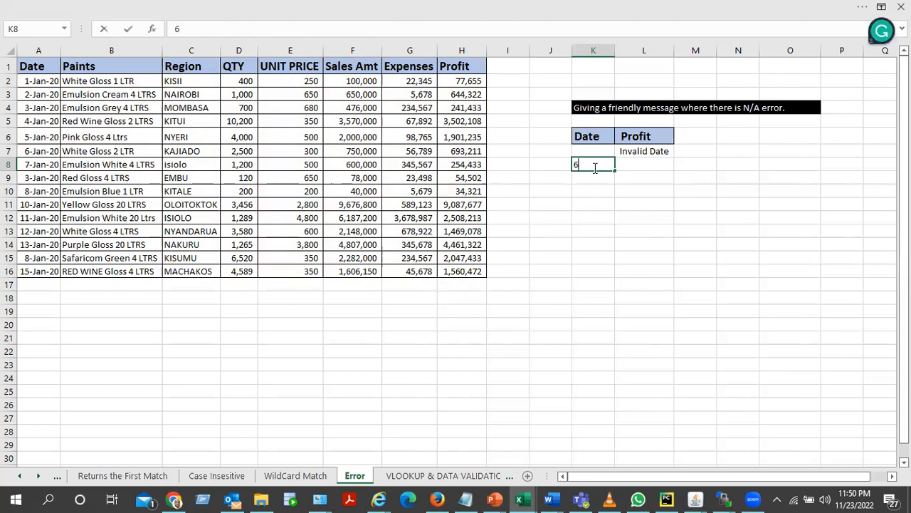
type("jan20")
key("Tab")
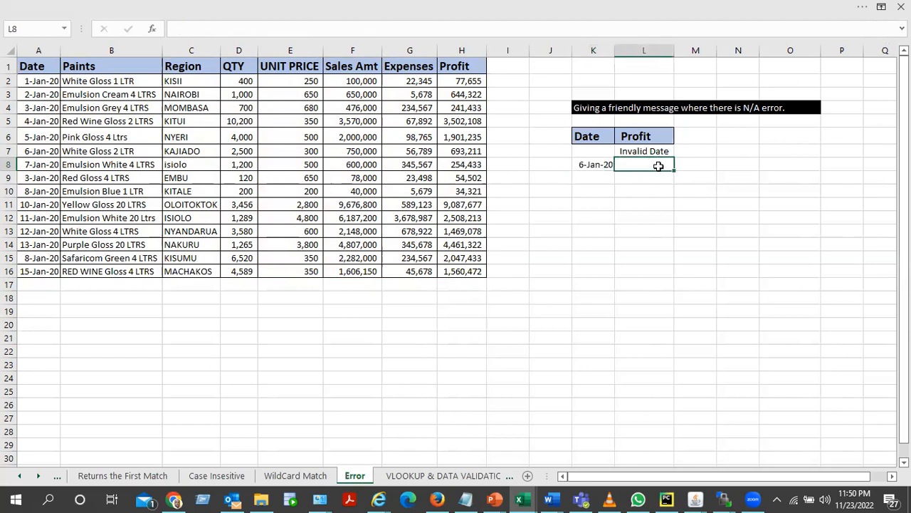
- Check the last date in the Date column and change the lookup date in K8 to 16-Jan-20
left_click(597, 164)
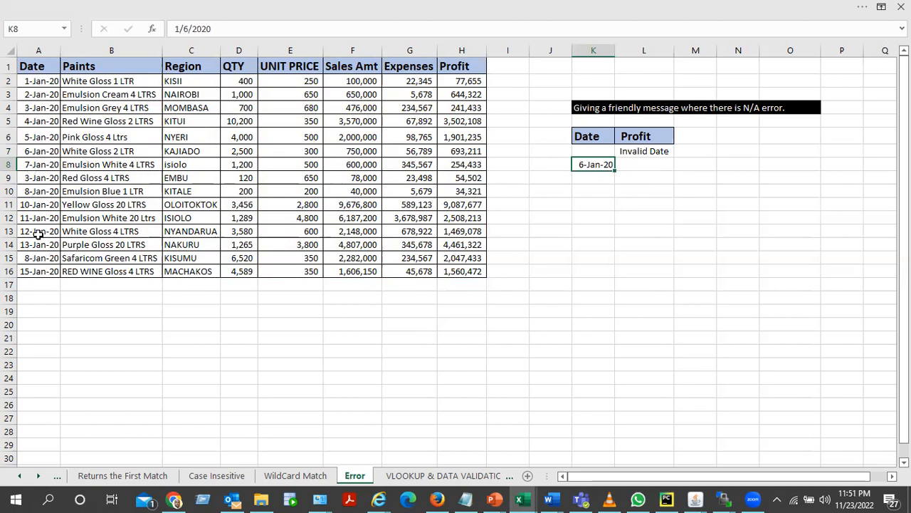
left_click(39, 271)
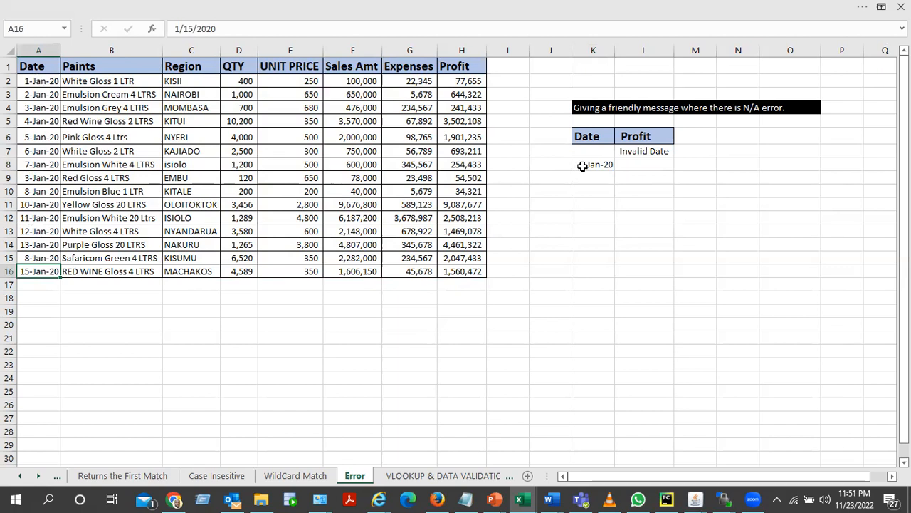
double_click(583, 165)
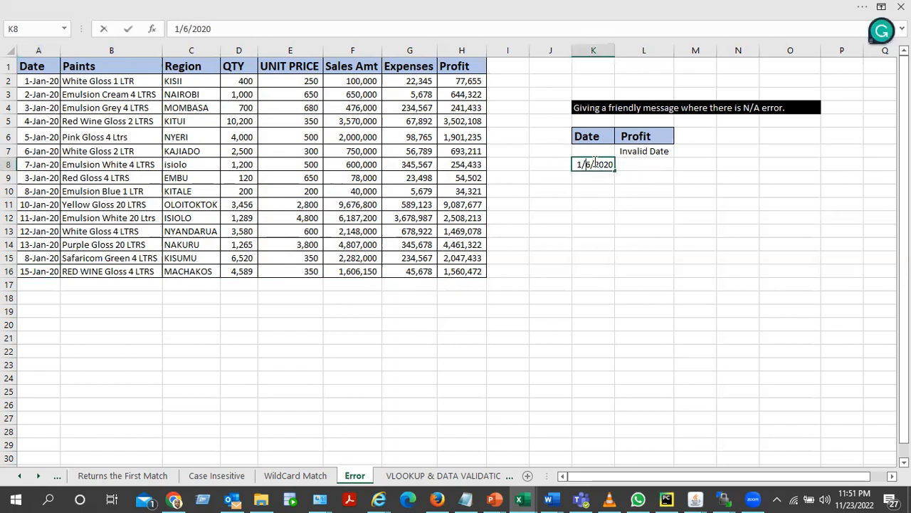
type("1")
key("Return")
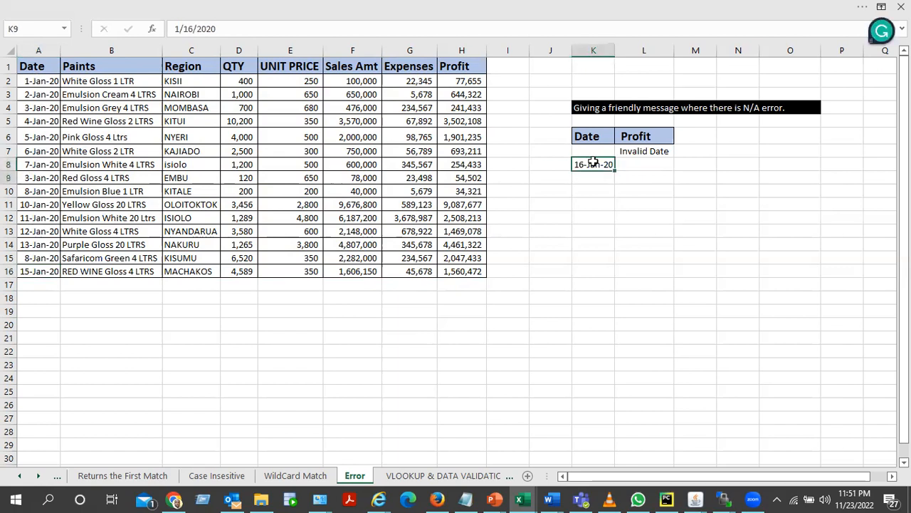
- Start a VLOOKUP formula in L8 with K8 as the lookup value and A1:H16 as the table array
left_click(635, 164)
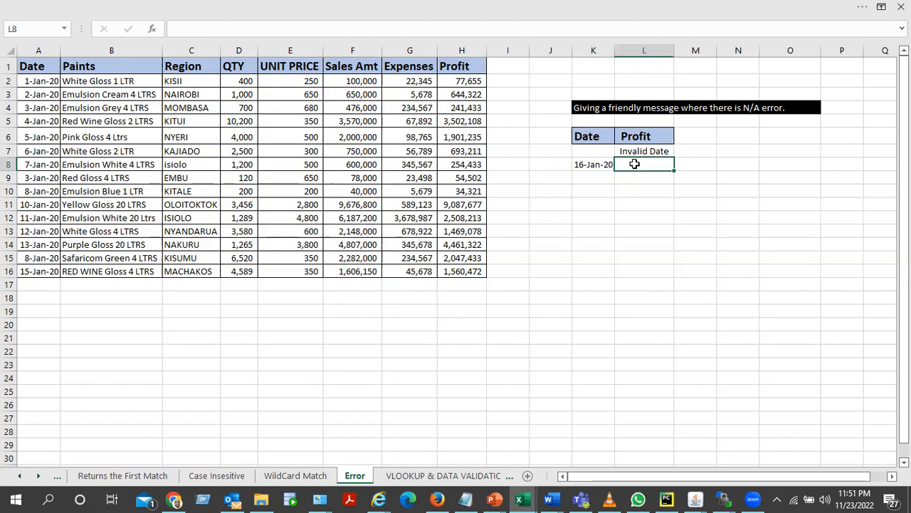
type("=vlo")
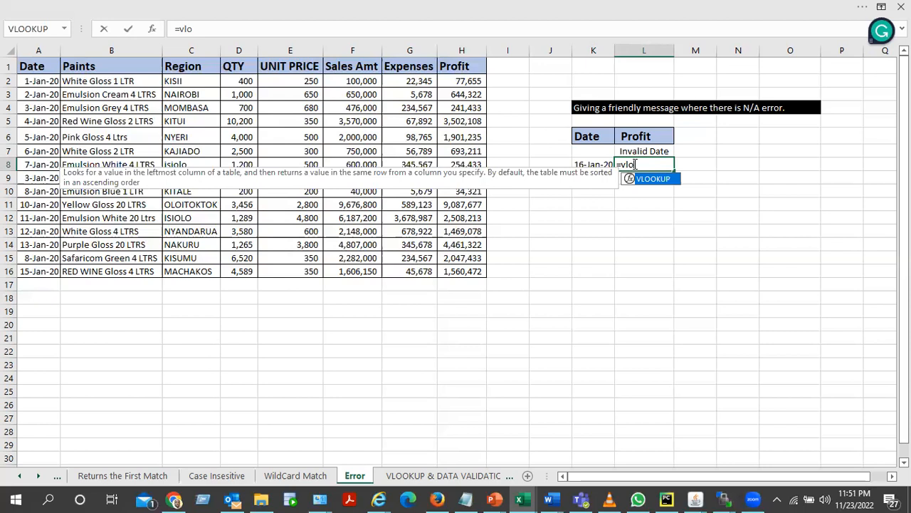
key("Tab")
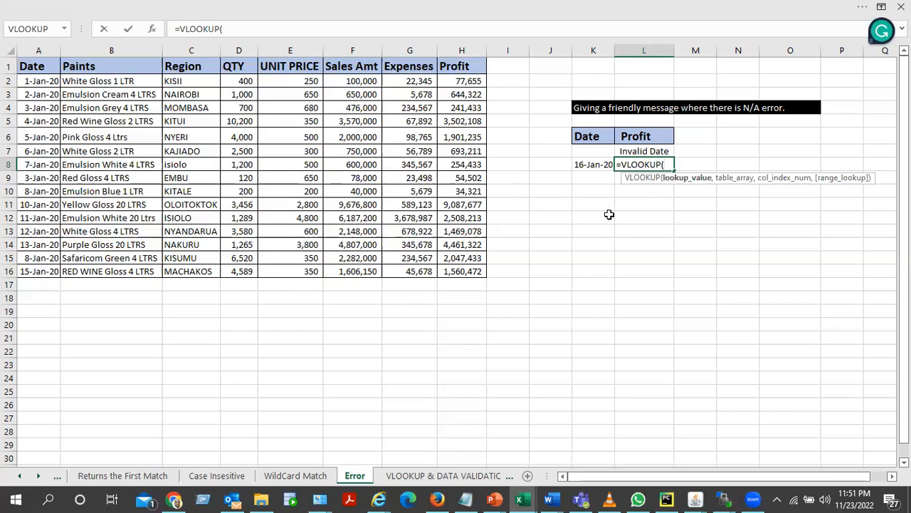
left_click(583, 164)
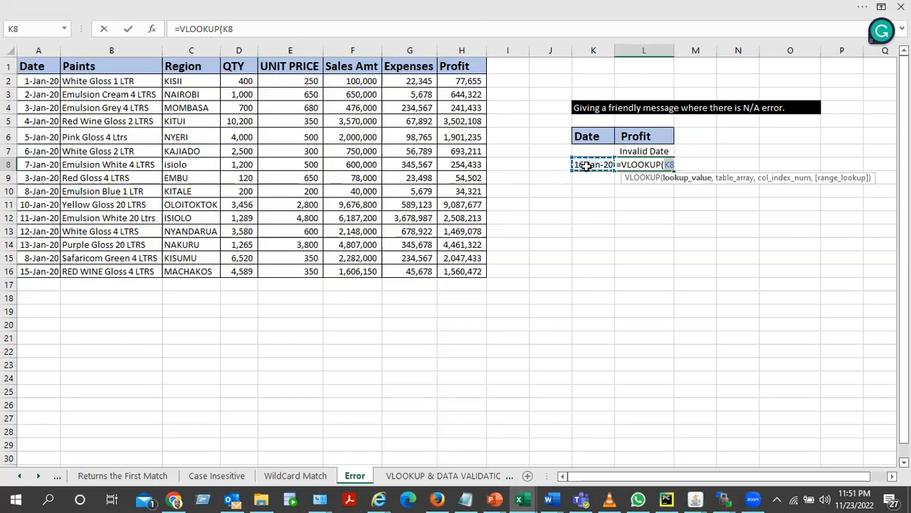
type(",")
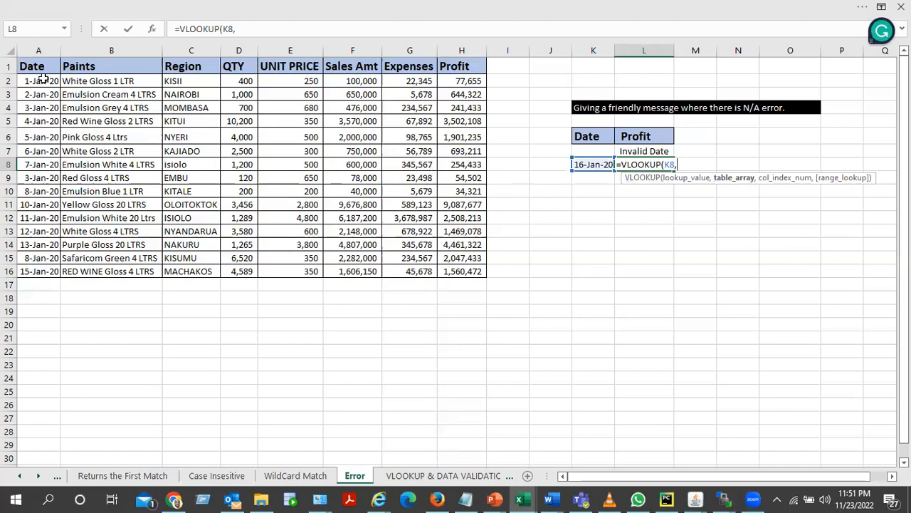
left_click_drag(32, 66, 451, 273)
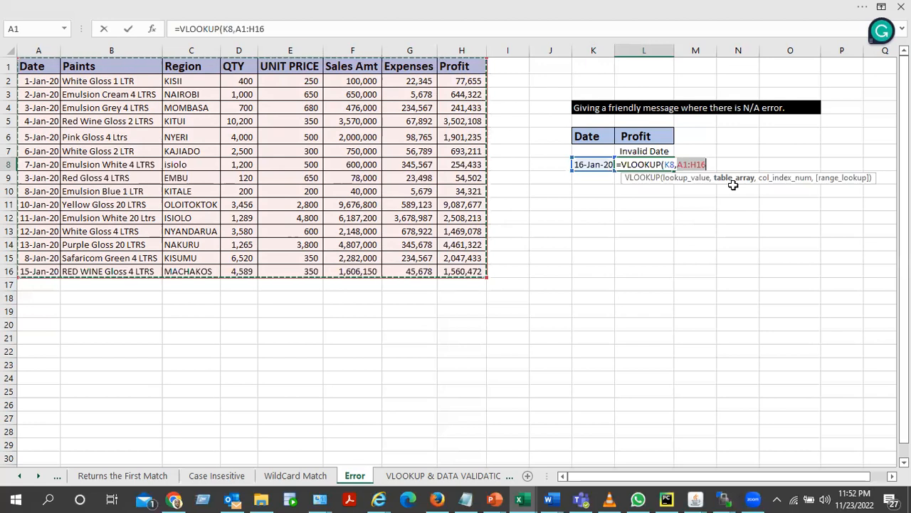
type(",")
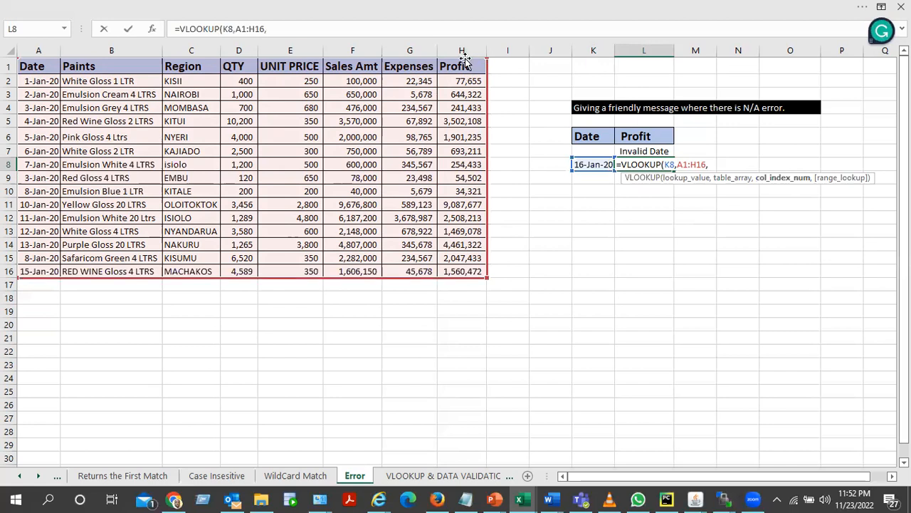
- Count the table columns from Date through Profit to determine the column index, leaving no column reference in the formula
left_click_drag(38, 50, 112, 47)
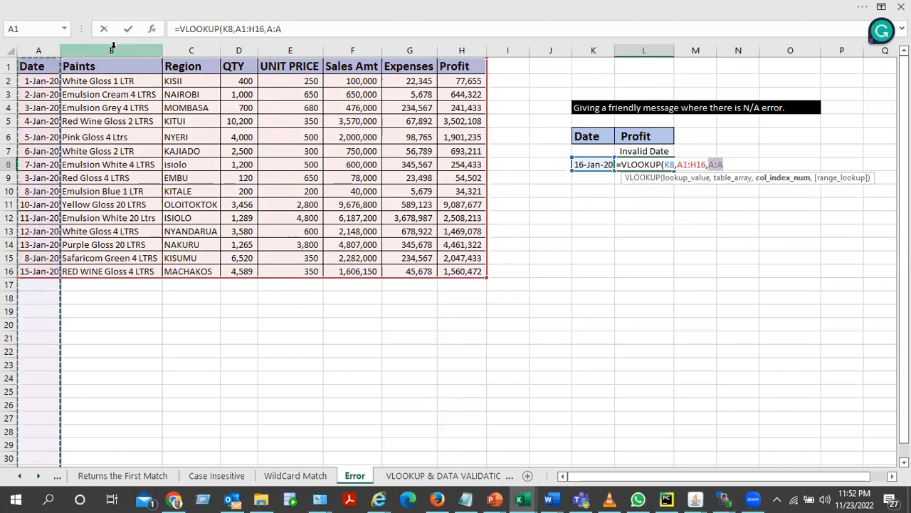
left_click(112, 46)
left_click(191, 49)
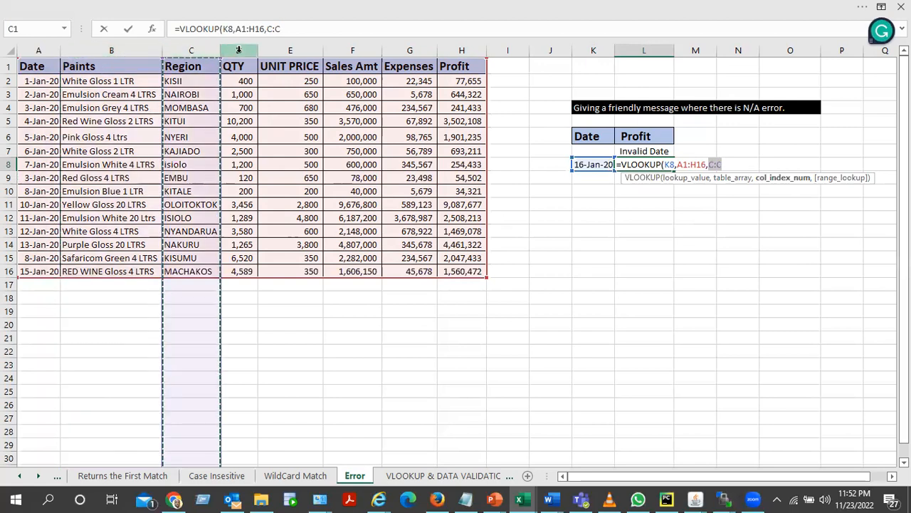
left_click(238, 50)
left_click(290, 50)
left_click(350, 46)
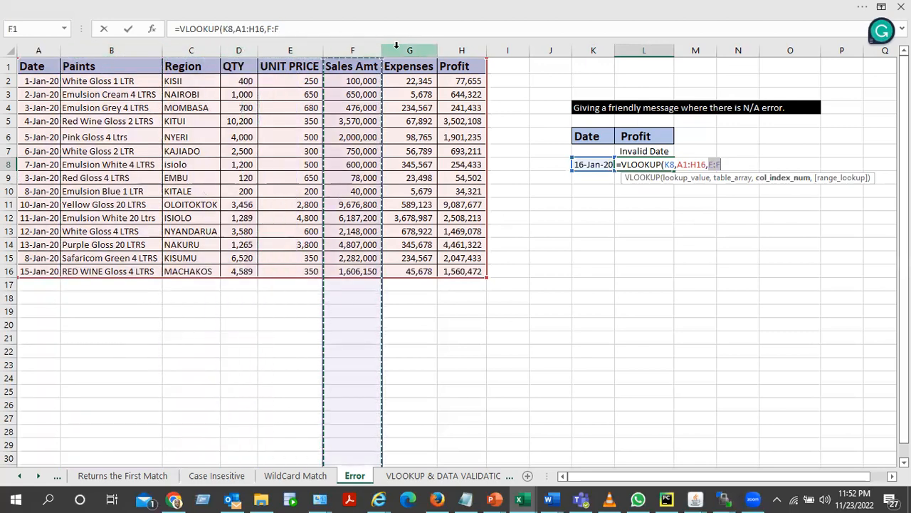
left_click(409, 48)
left_click(461, 49)
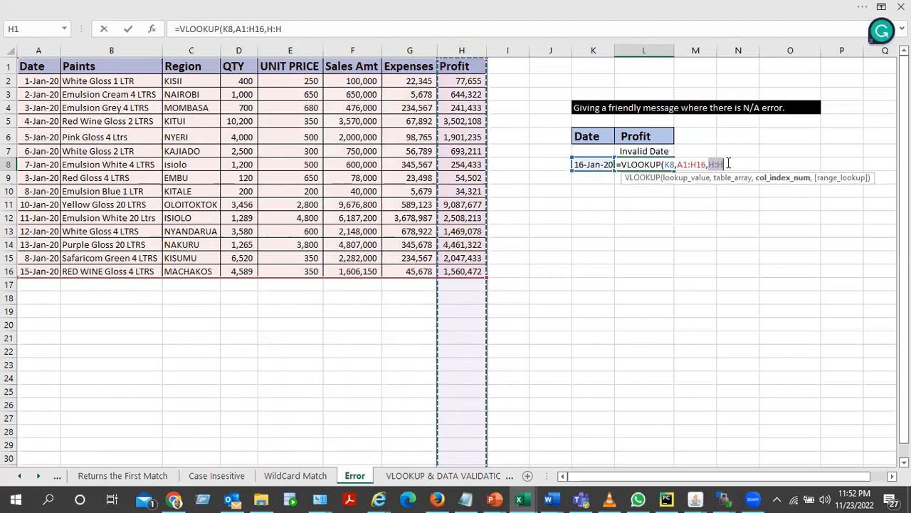
key("BackSpace")
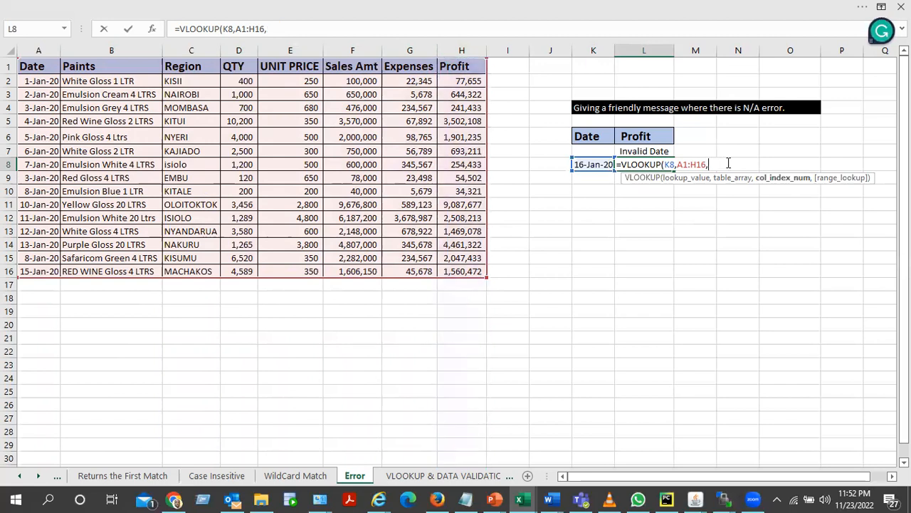
- Complete the VLOOKUP in L8 with column index 8 and exact match 0, and enter the formula
type(",0")
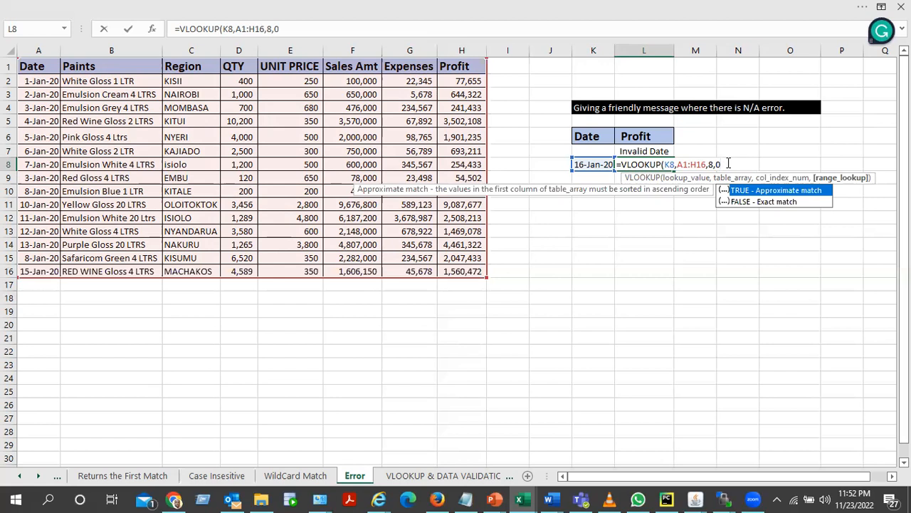
type(")")
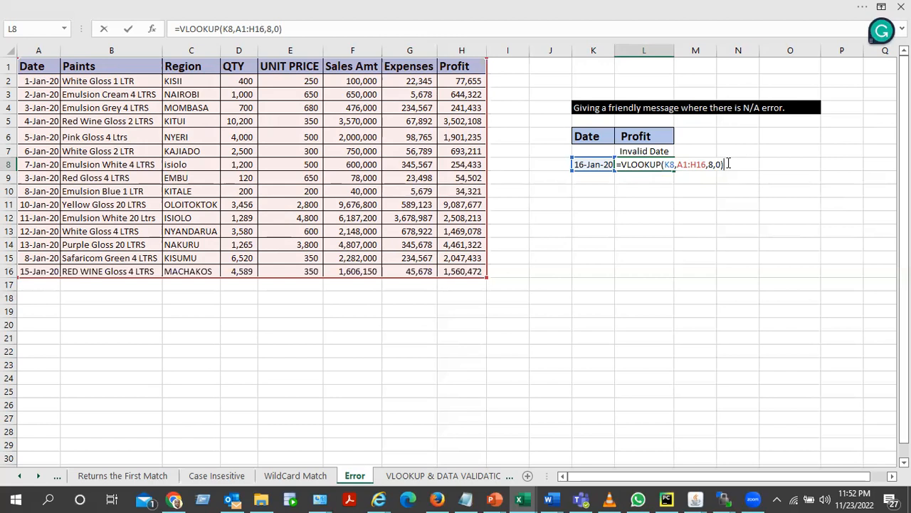
key("Return")
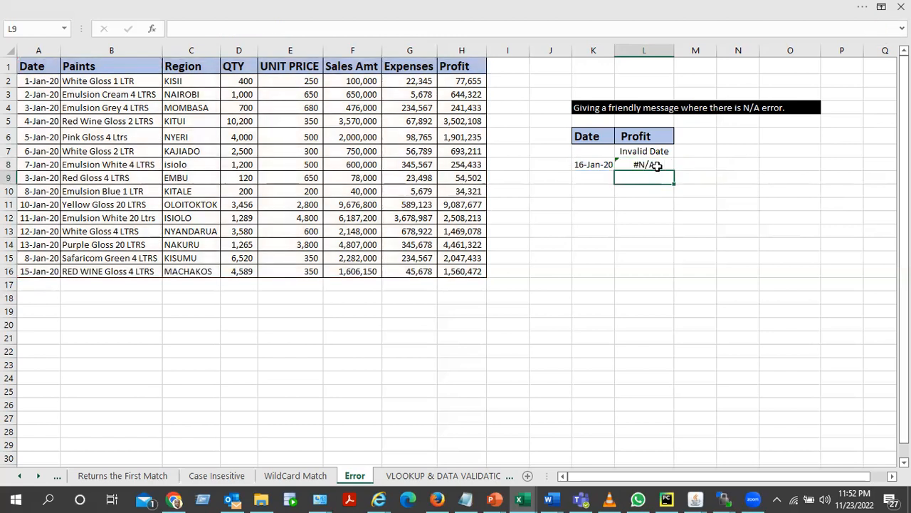
- Compare the lookup date in K8 with the VLOOKUP formula and its result in L8
left_click(590, 165)
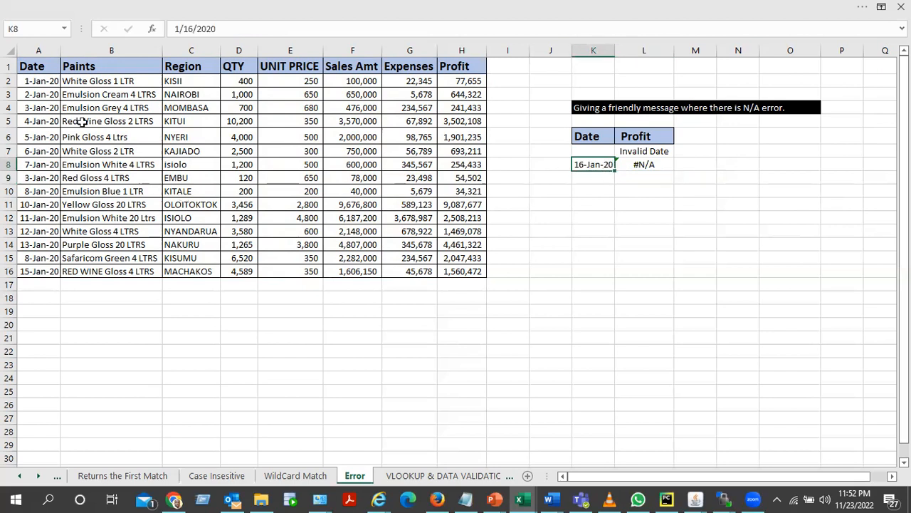
left_click(649, 165)
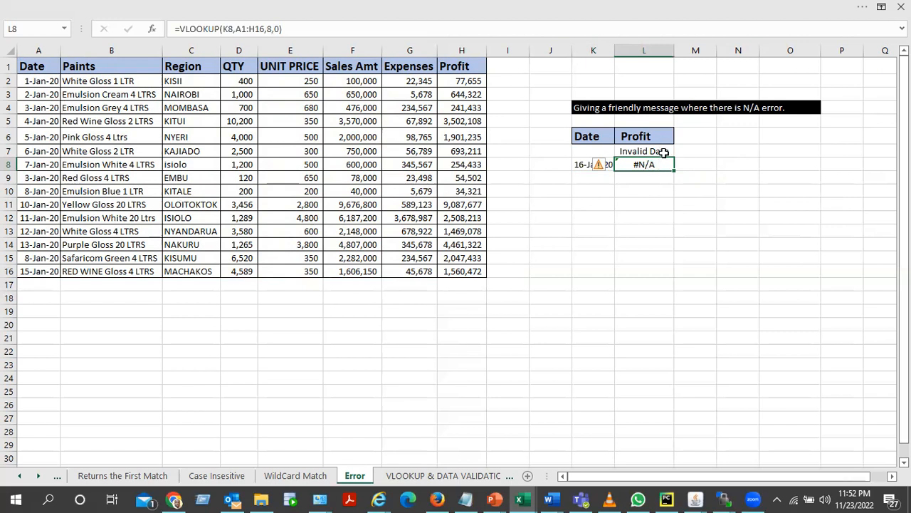
left_click(647, 204)
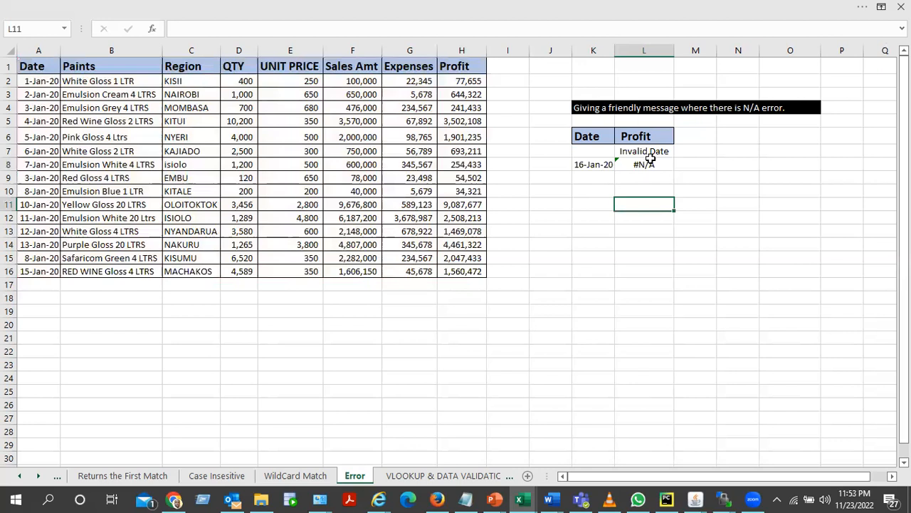
- Change the lookup date in K8 to 6-Jan-20 and check the profit returned in L8
left_click(604, 166)
double_click(591, 165)
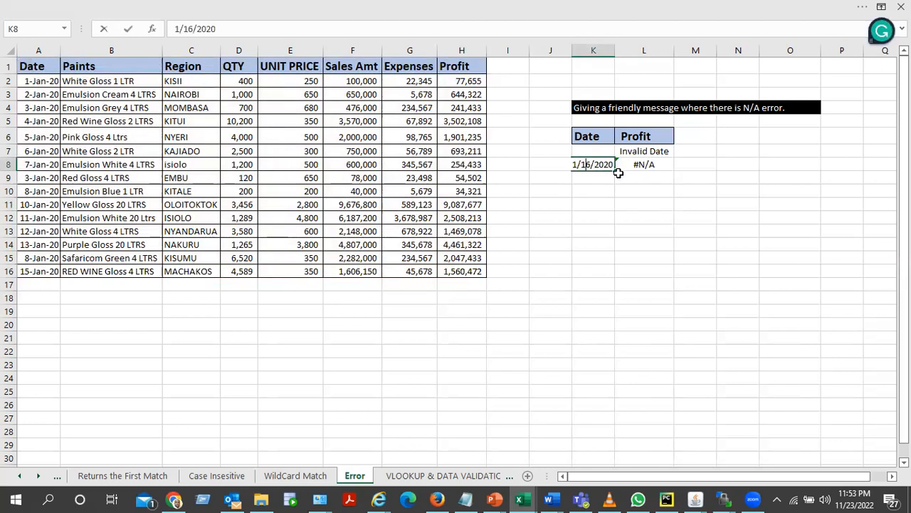
key("BackSpace")
key("Return")
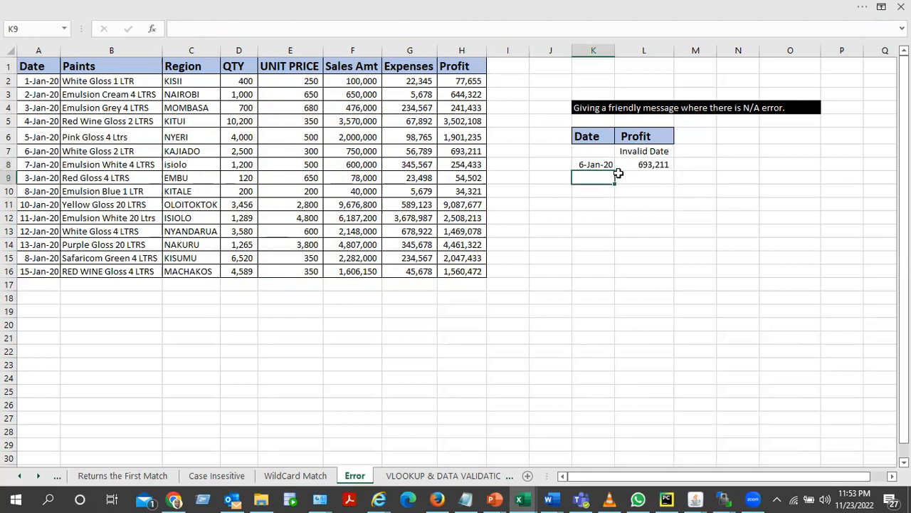
left_click(652, 166)
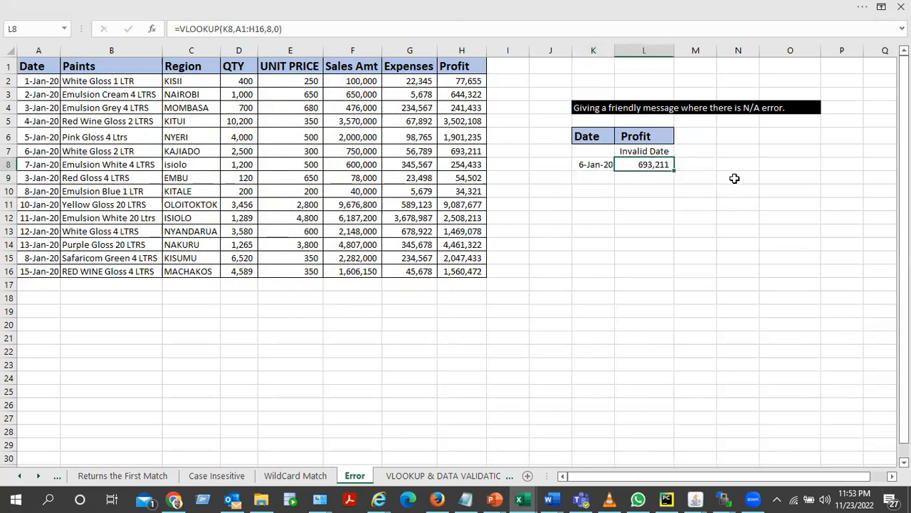
- Examine how the IFNA formula in L7 wraps the VLOOKUP and supplies the "Invalid Date" message
left_click(599, 165)
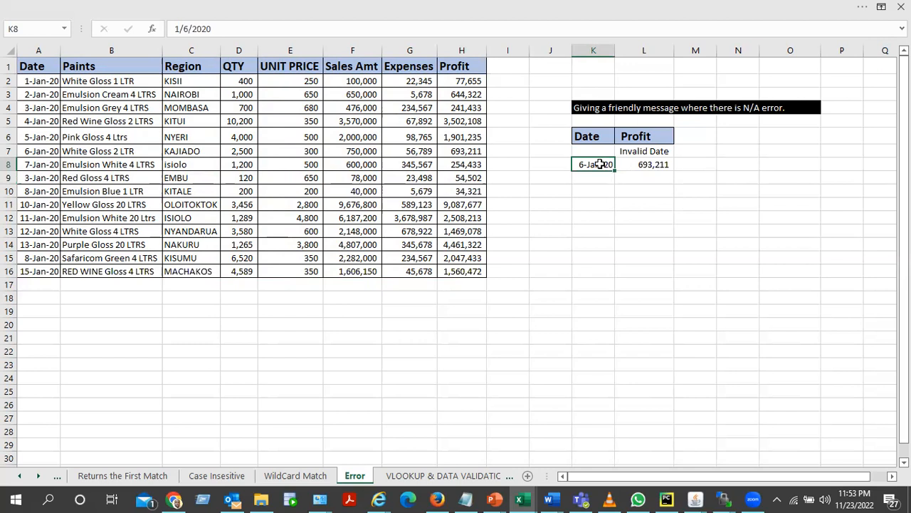
double_click(653, 151)
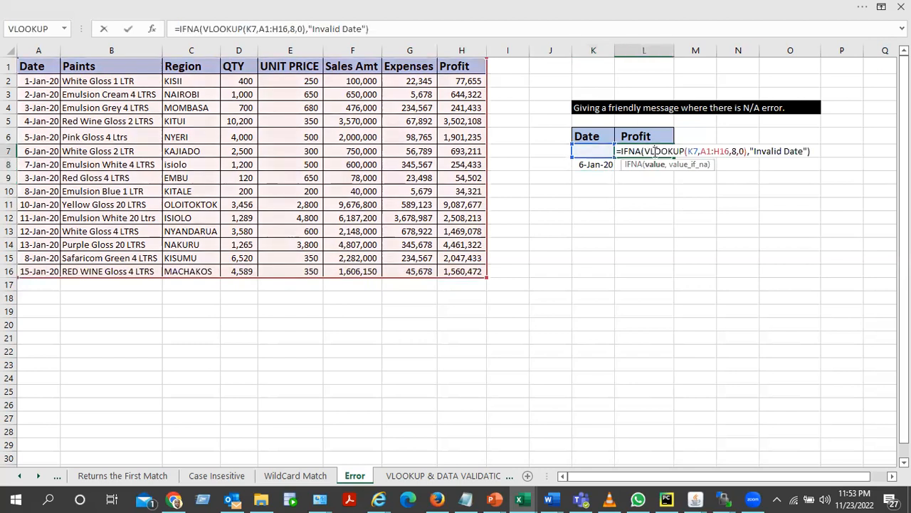
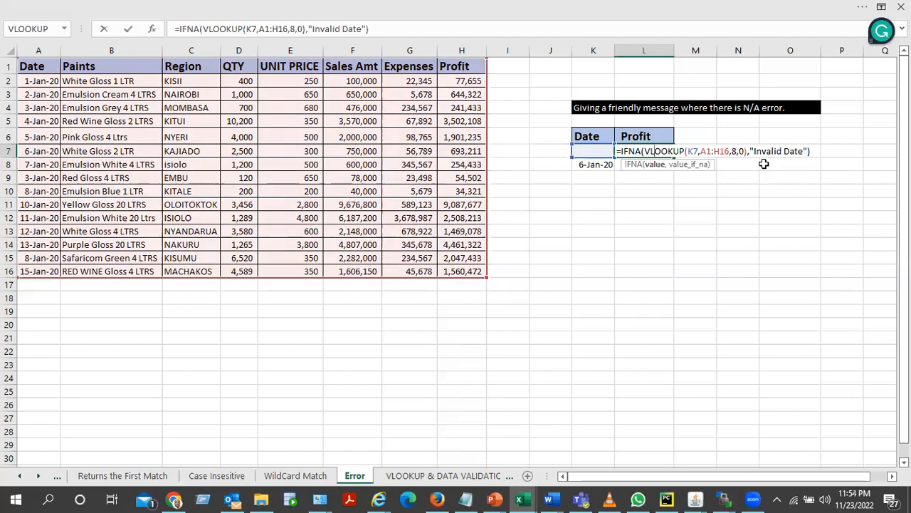
key("Return")
- Start an IFNA formula in L9 with a nested VLOOKUP as its value argument
left_click(625, 177)
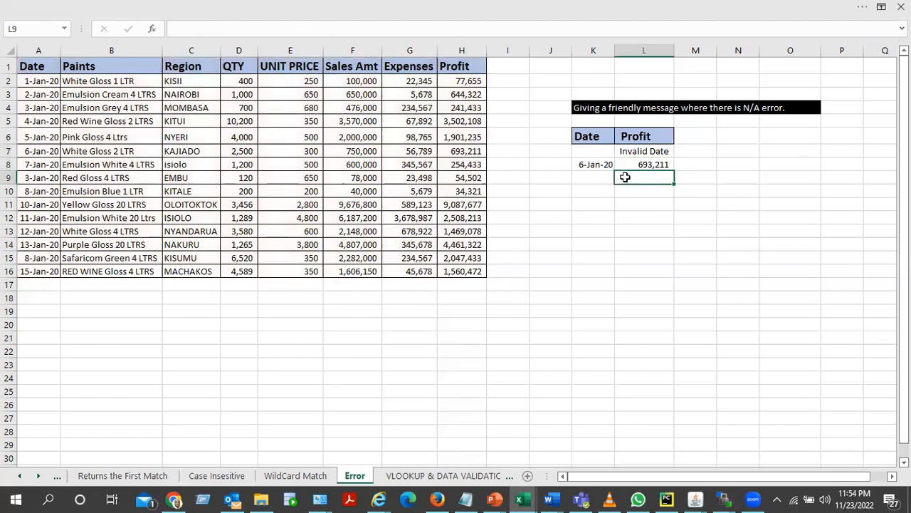
type("=i")
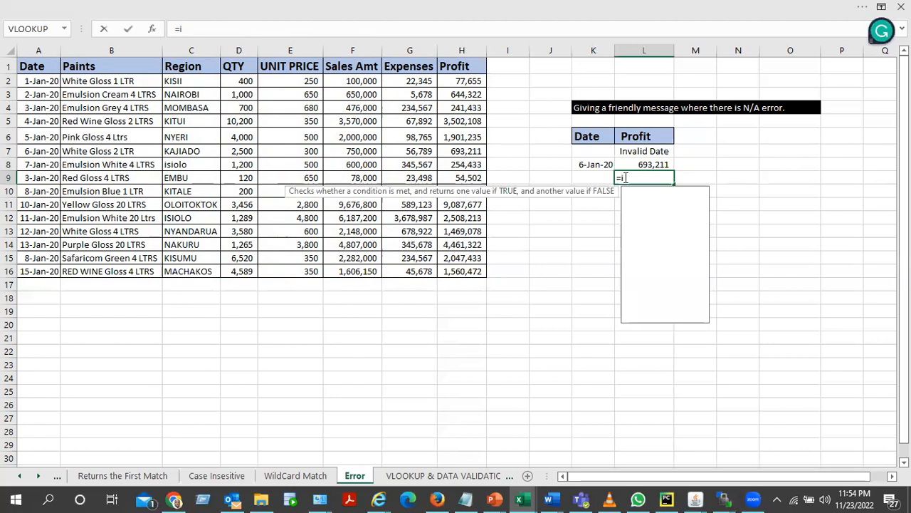
type("fn")
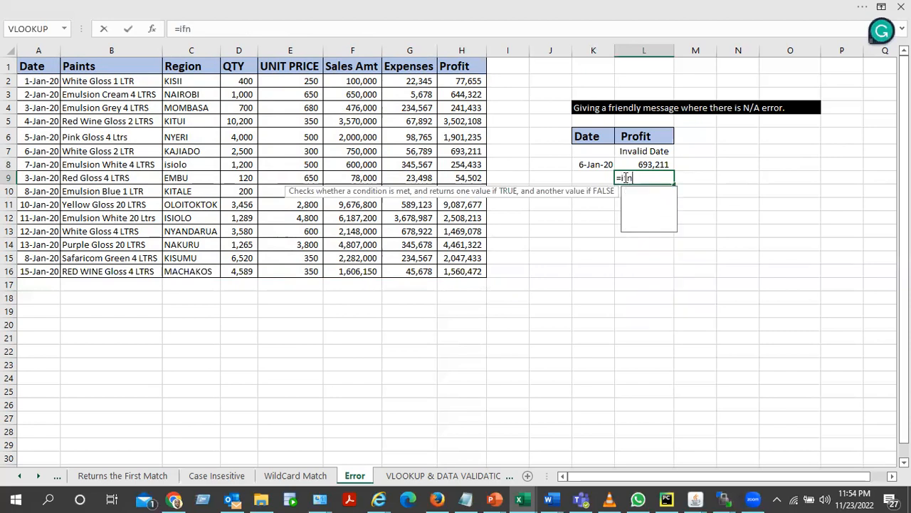
key("Tab")
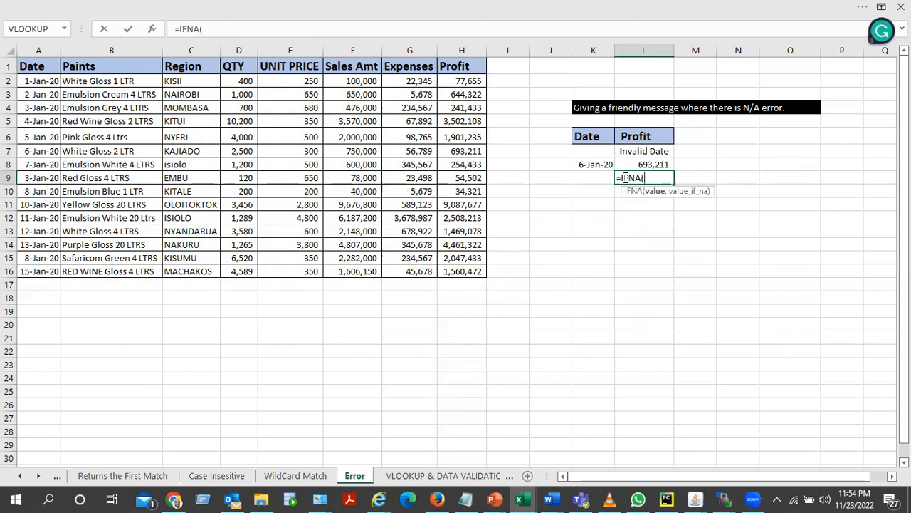
type("vl")
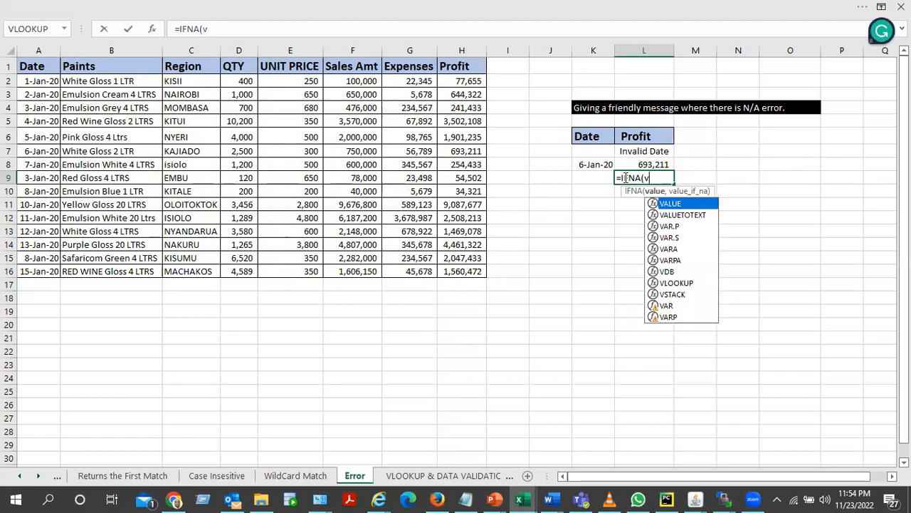
key("Tab")
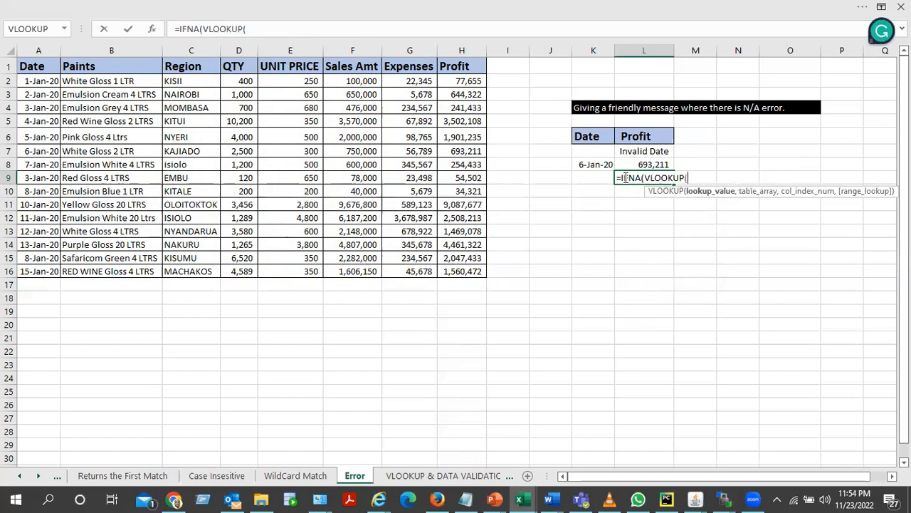
- Fill in the nested VLOOKUP with lookup value K9, table A1:H16, column index 8 and exact match 0
left_click(589, 177)
type(",")
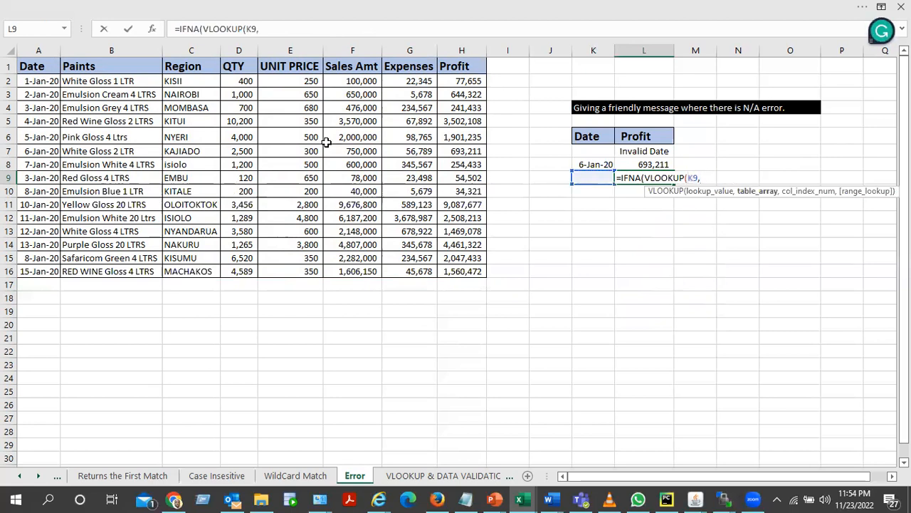
left_click_drag(32, 64, 449, 271)
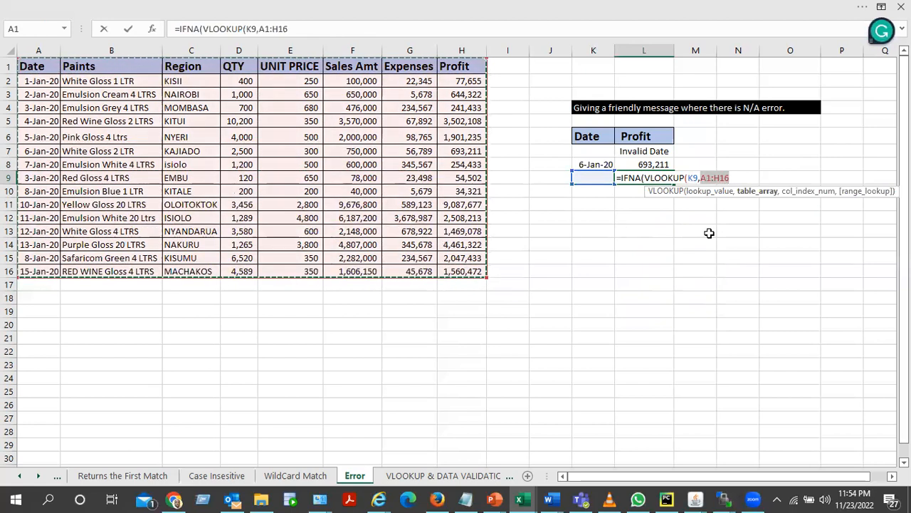
type(",8")
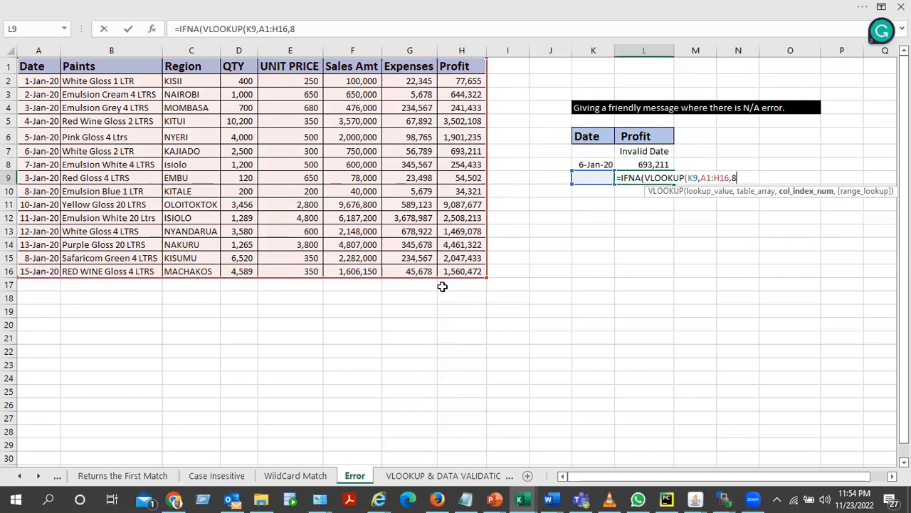
type(",0")
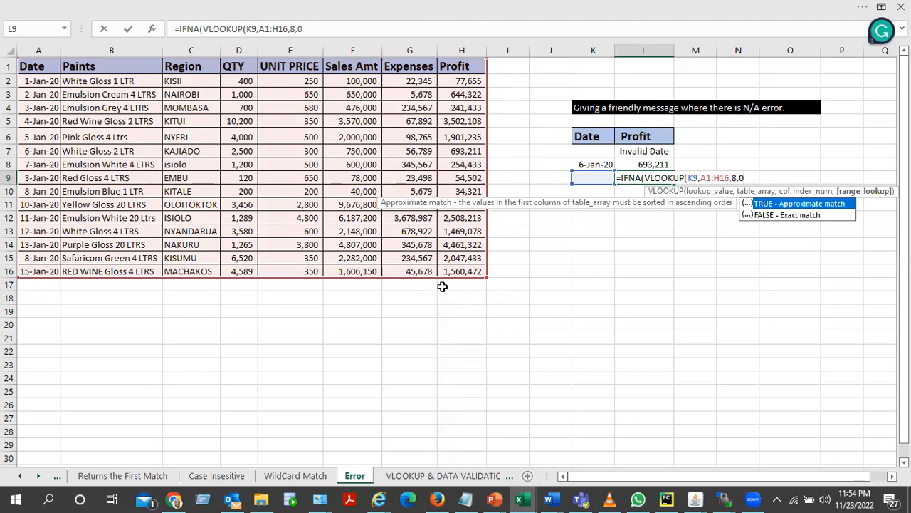
type(")")
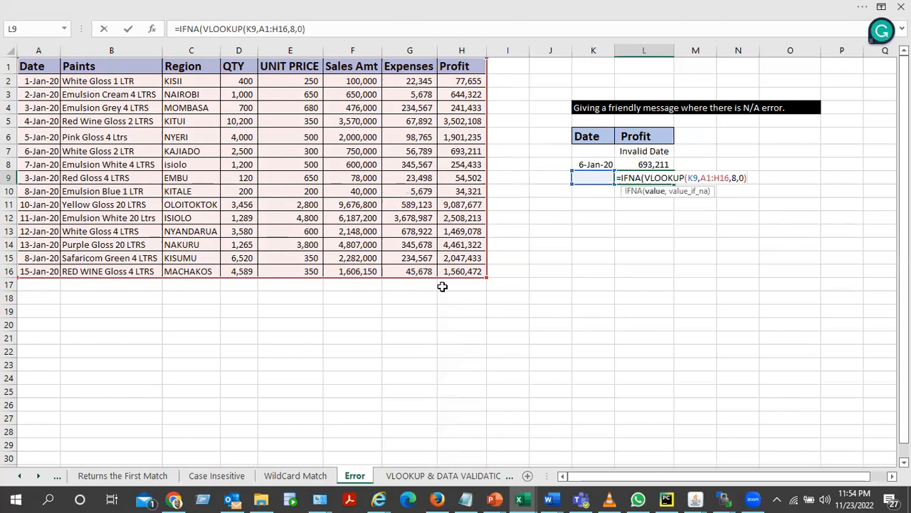
- Complete the IFNA formula in L9 with "Please enter the correct date." as the value for N/A errors
type(",")
type("Pl")
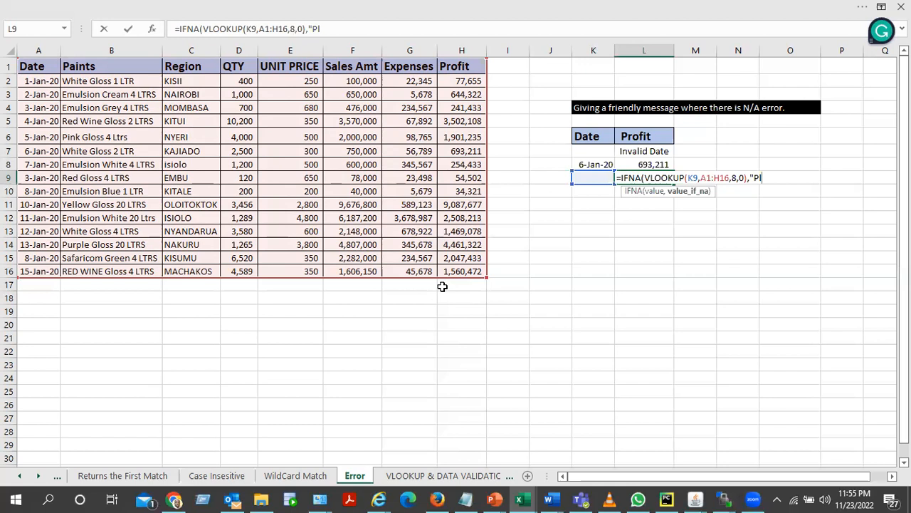
type("ease enter the corre")
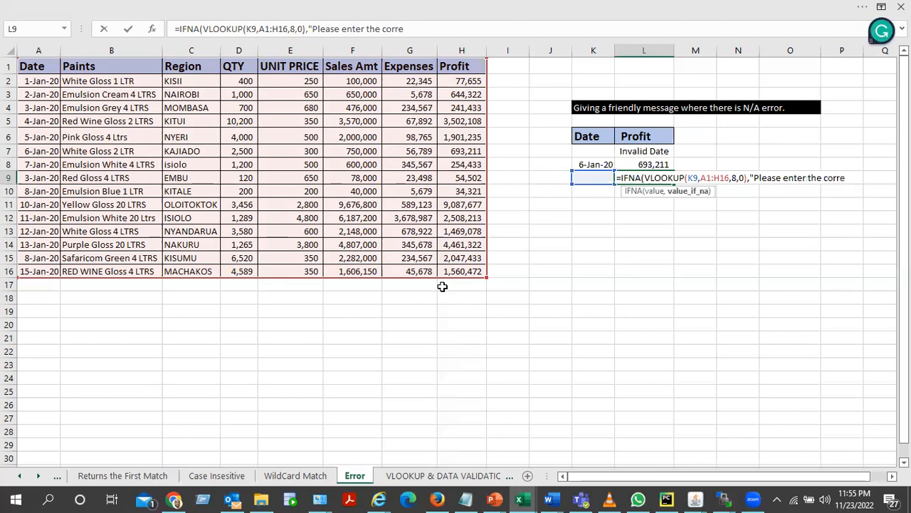
type("ct date.\"")
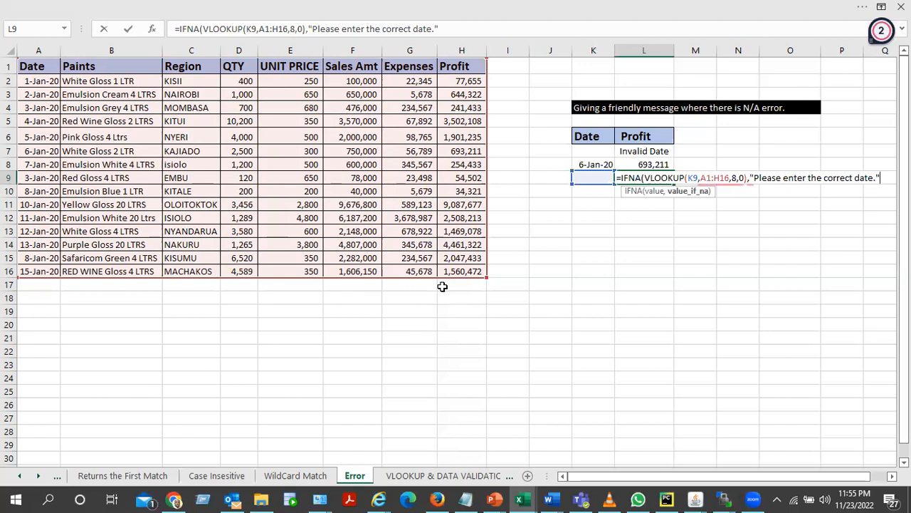
type(")")
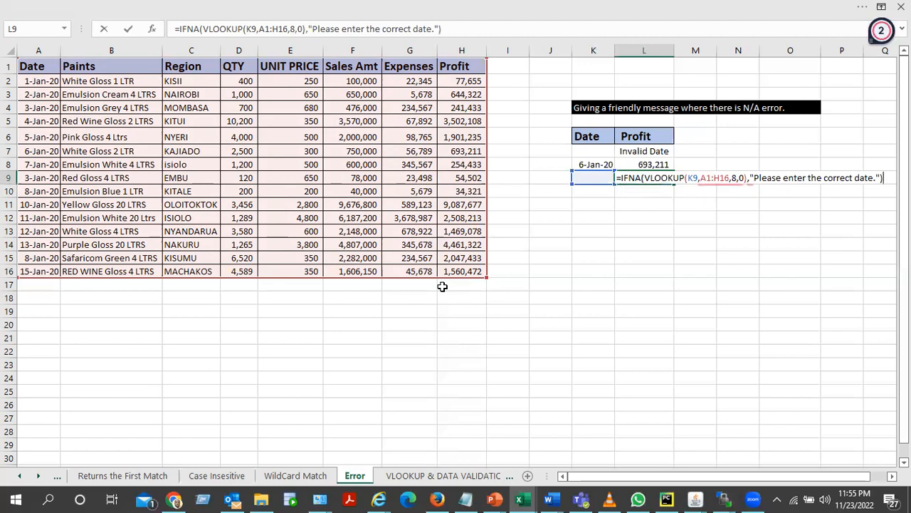
key("Return")
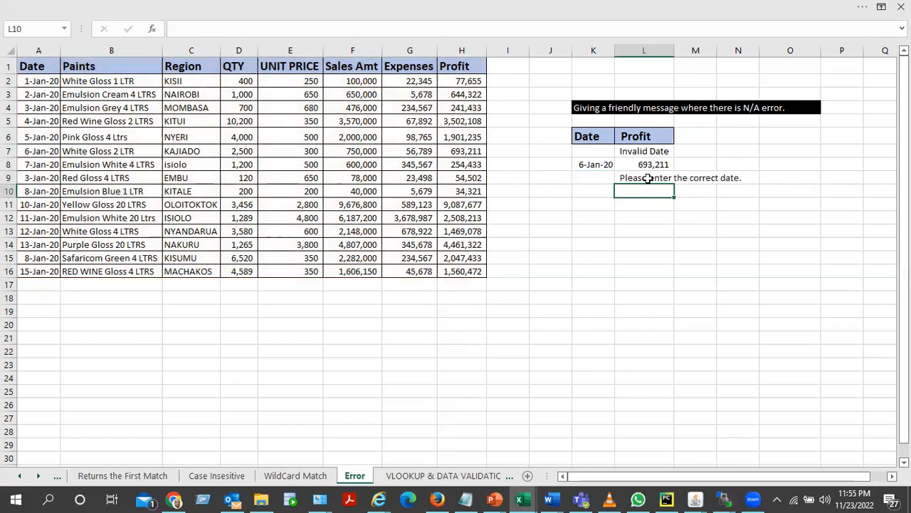
- Enter 7-Jan-20 as the lookup date in K9 and check the profit returned in L9
left_click(604, 176)
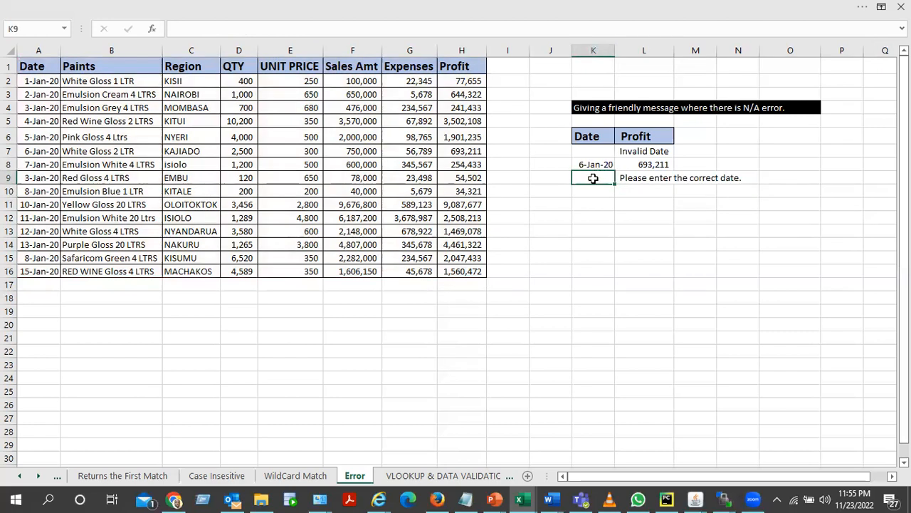
left_click(650, 179)
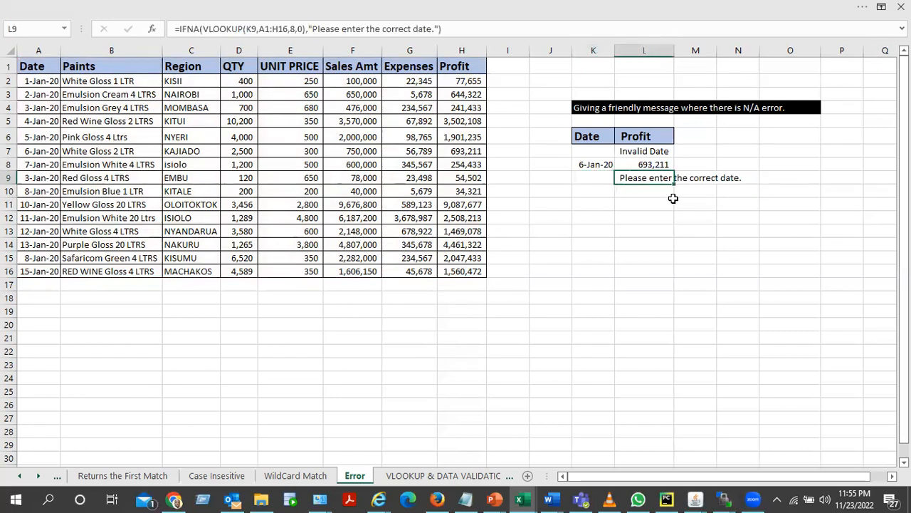
left_click(588, 178)
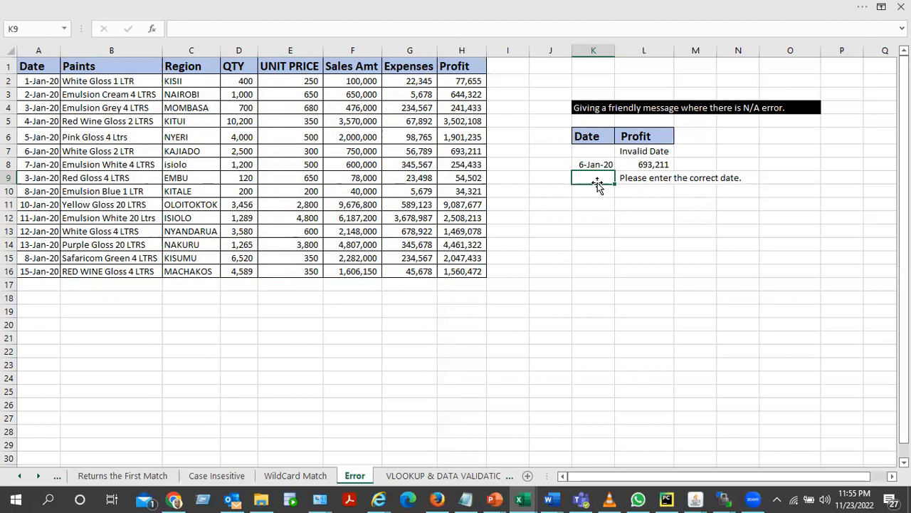
left_click_drag(44, 80, 37, 242)
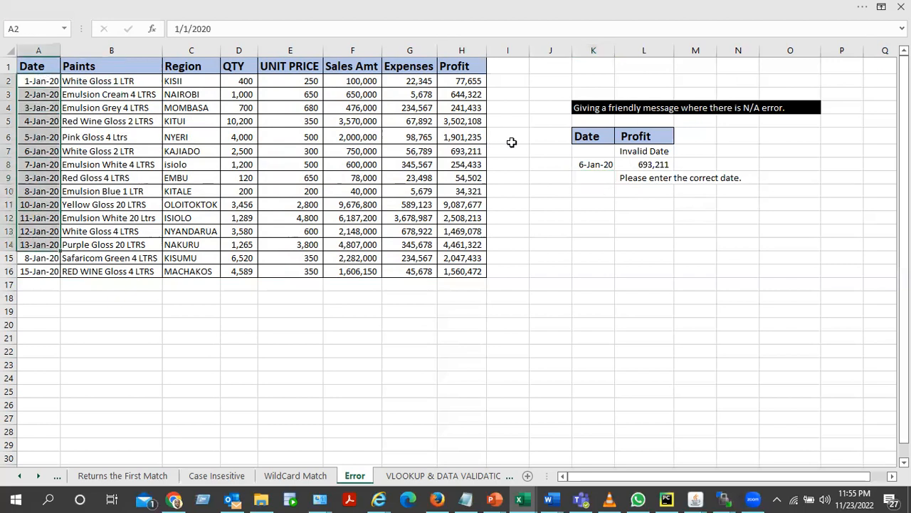
left_click(586, 178)
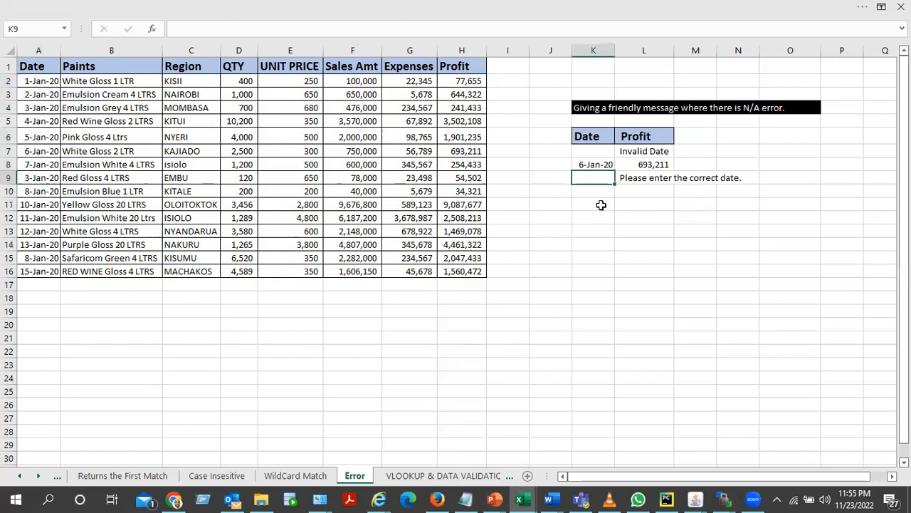
type("7ja")
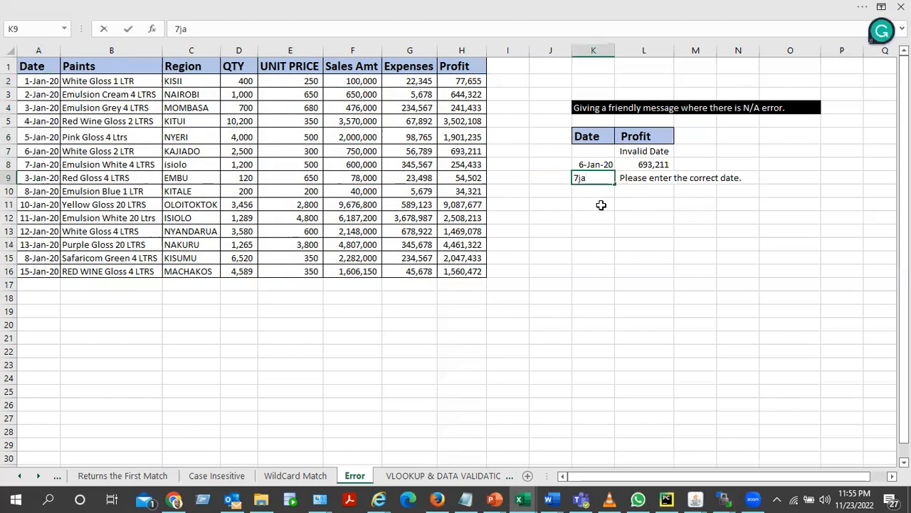
type("n20")
key("Tab")
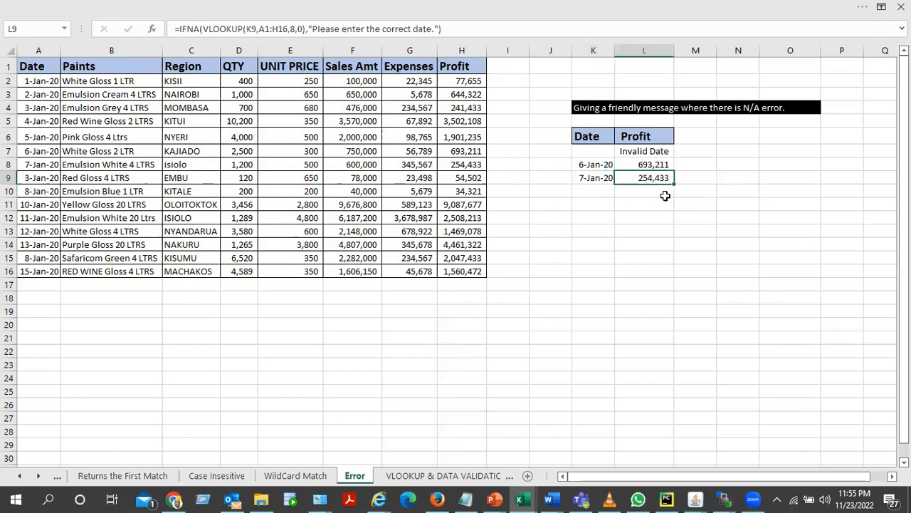
left_click(662, 193)
left_click(653, 178)
- Change the lookup date in K9 to 21-Jan-20, a date missing from the table, to test the IFNA message
left_click(597, 178)
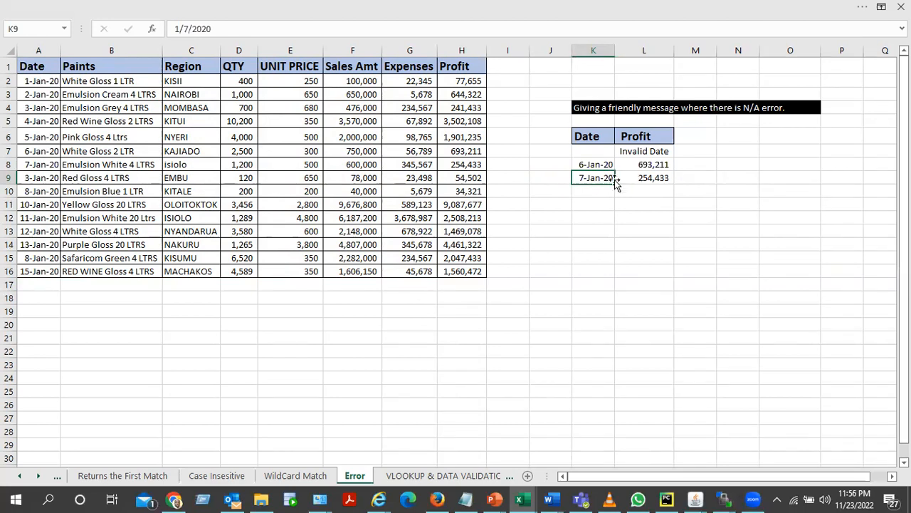
type("21jan20")
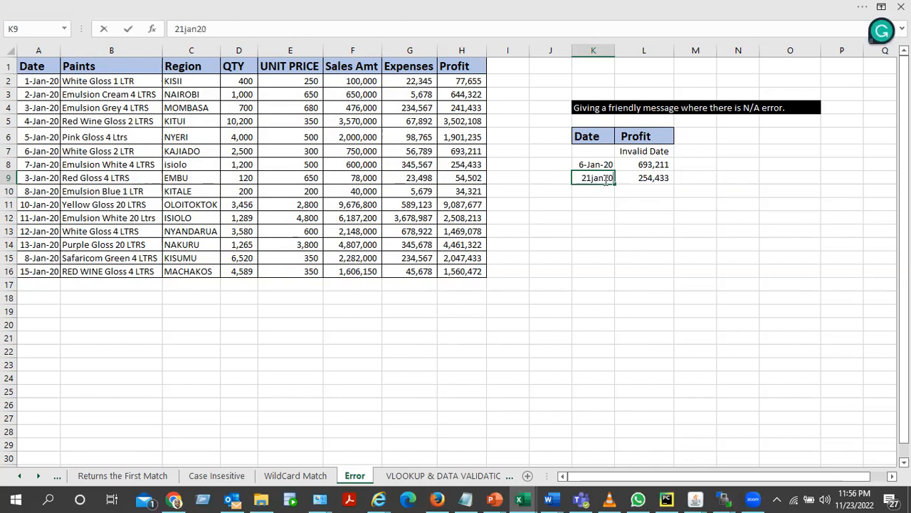
key("Tab")
left_click(647, 191)
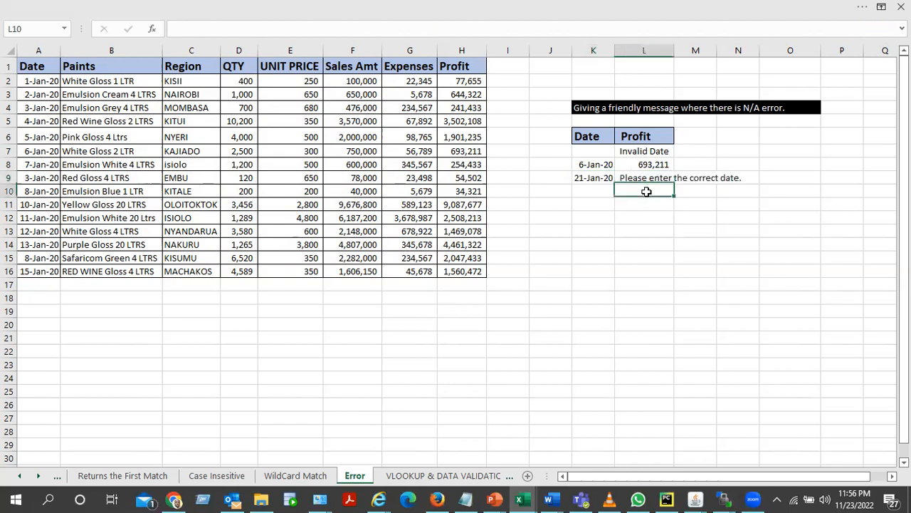
- Examine how the IFNA formula in L9 responds to the lookup date in K9
left_click(655, 177)
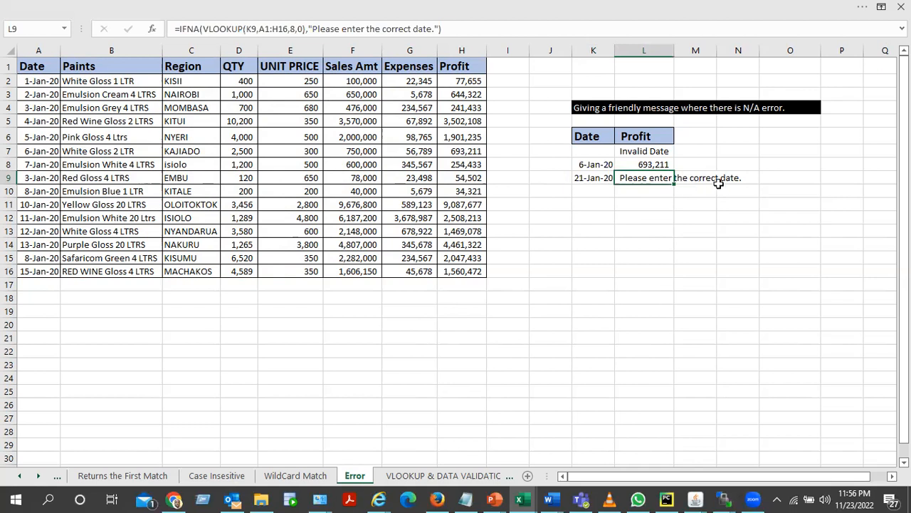
left_click(636, 190)
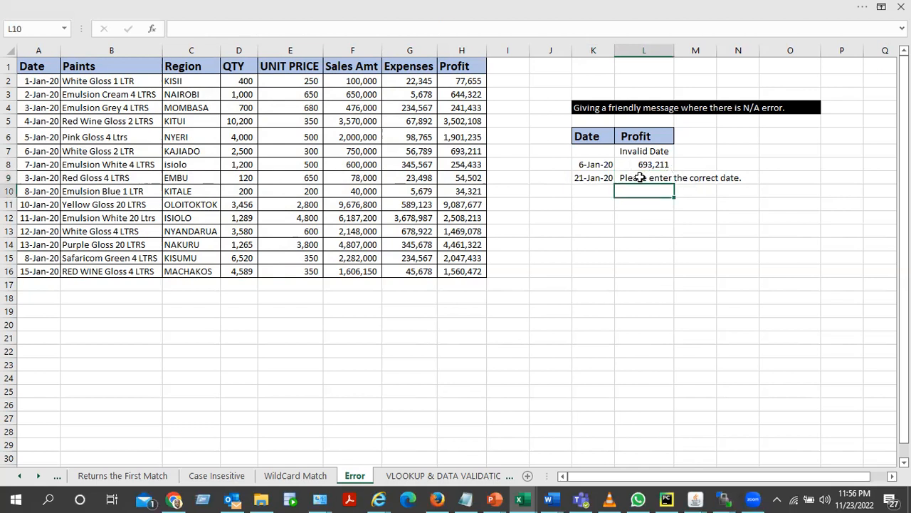
left_click(634, 179)
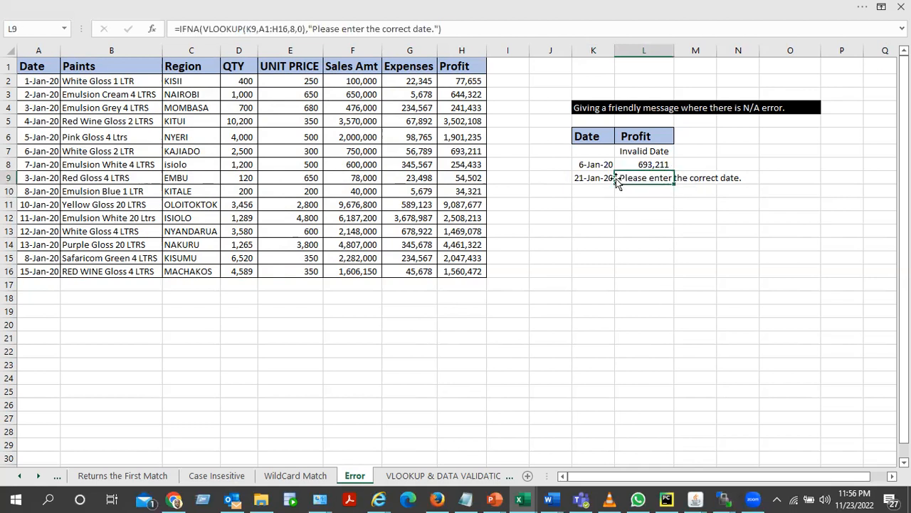
left_click(590, 179)
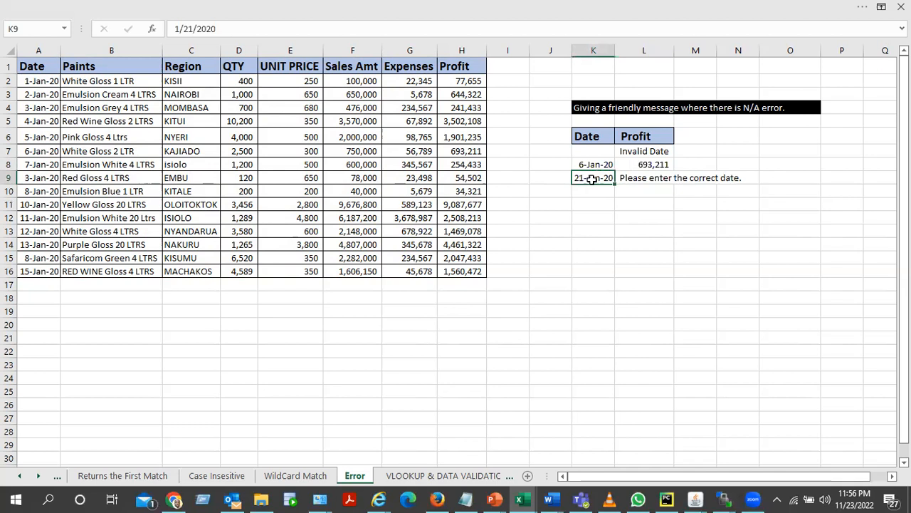
left_click(644, 178)
left_click(594, 178)
left_click(652, 178)
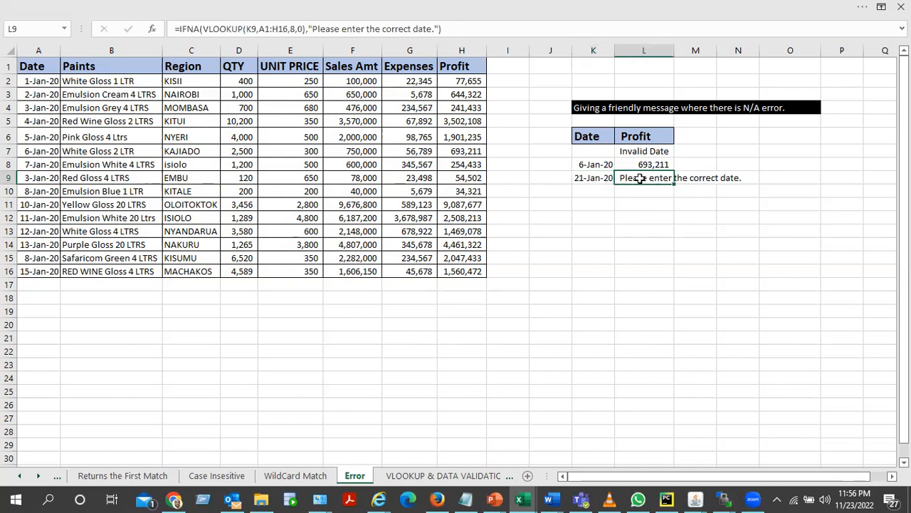
double_click(641, 178)
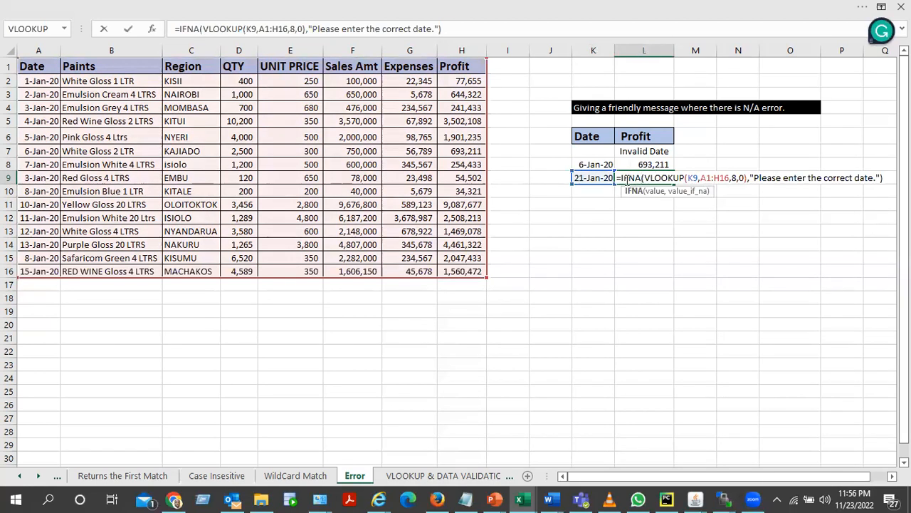
key("Return")
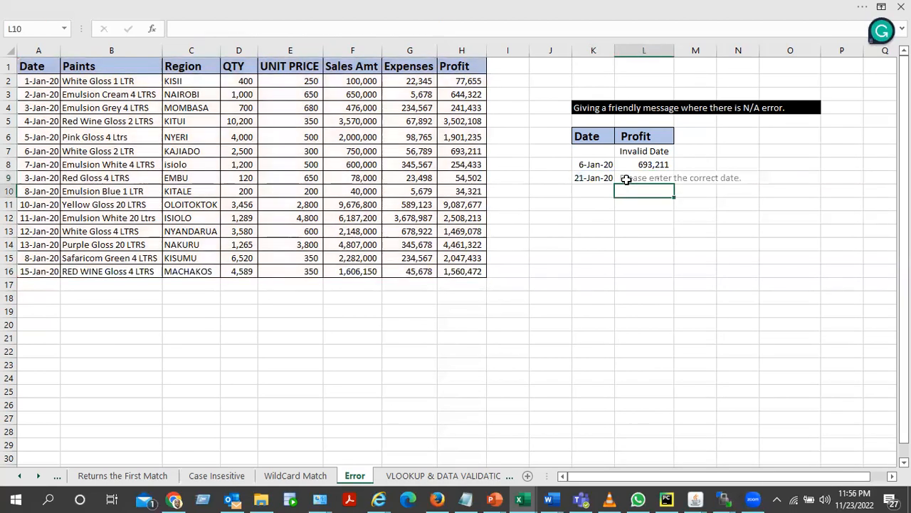
left_click(600, 219)
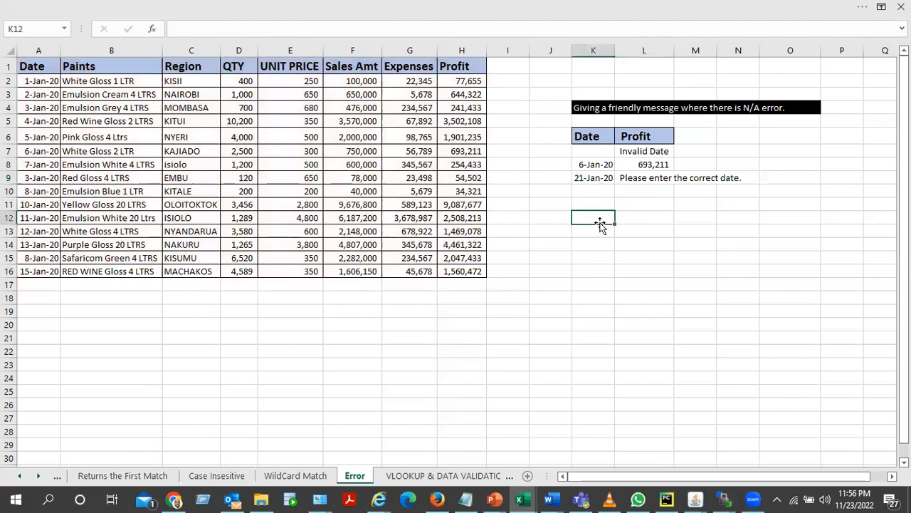
- Open the VLOOKUP & DATA VALIDATION sheet and examine the Paints and Profit columns of its table
left_click(416, 476)
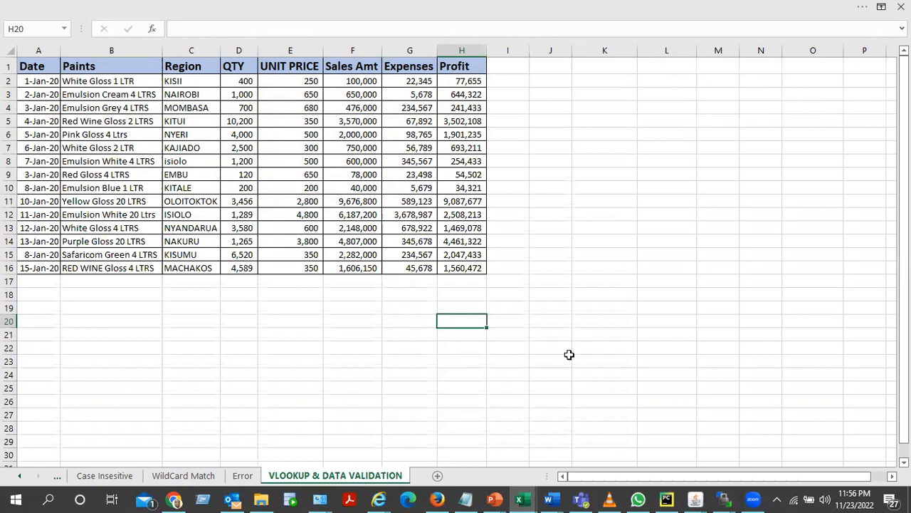
left_click(596, 94)
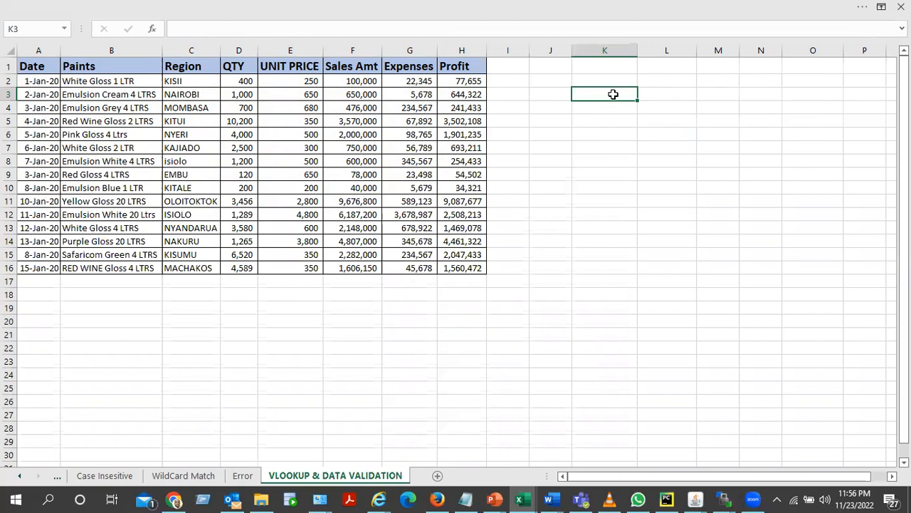
left_click(678, 96)
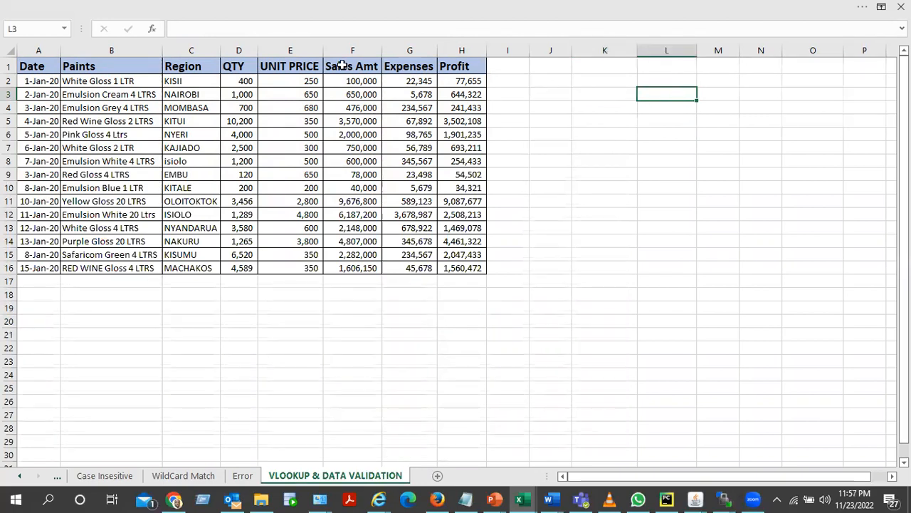
left_click(115, 67)
left_click_drag(112, 81, 110, 246)
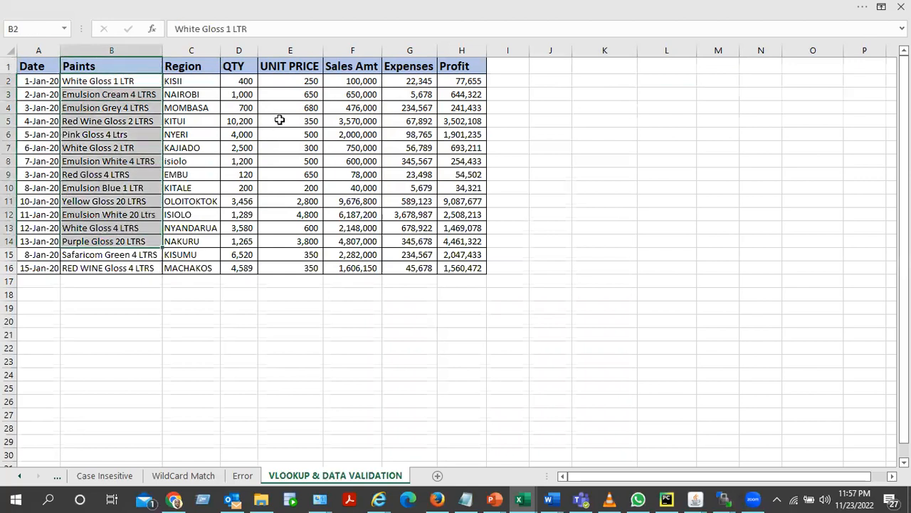
left_click_drag(468, 81, 464, 267)
left_click_drag(104, 81, 106, 187)
left_click(30, 120)
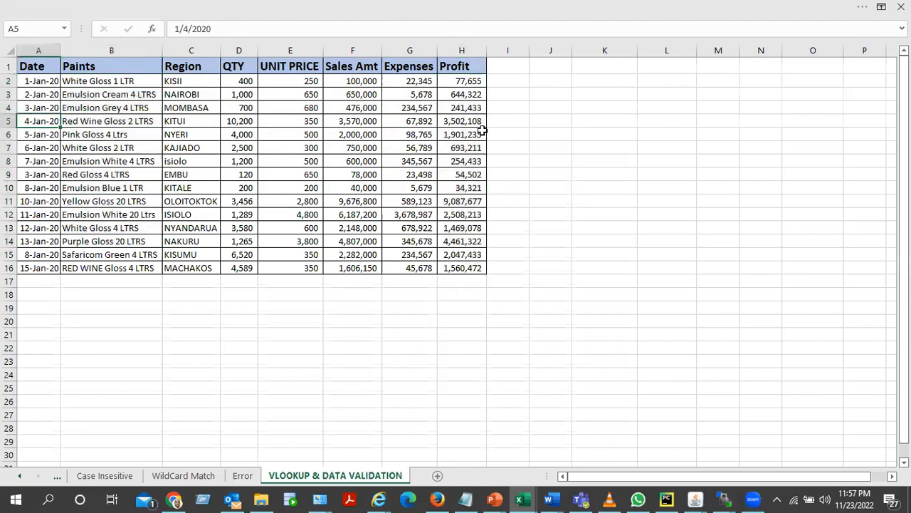
- Enter the headers Paint in K3 and Profit in L3 for a new lookup area
left_click(604, 94)
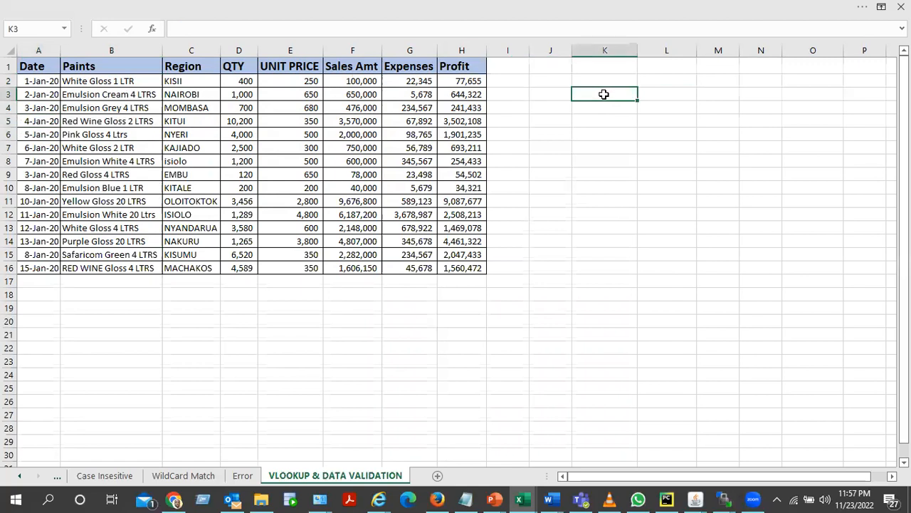
type("Paint")
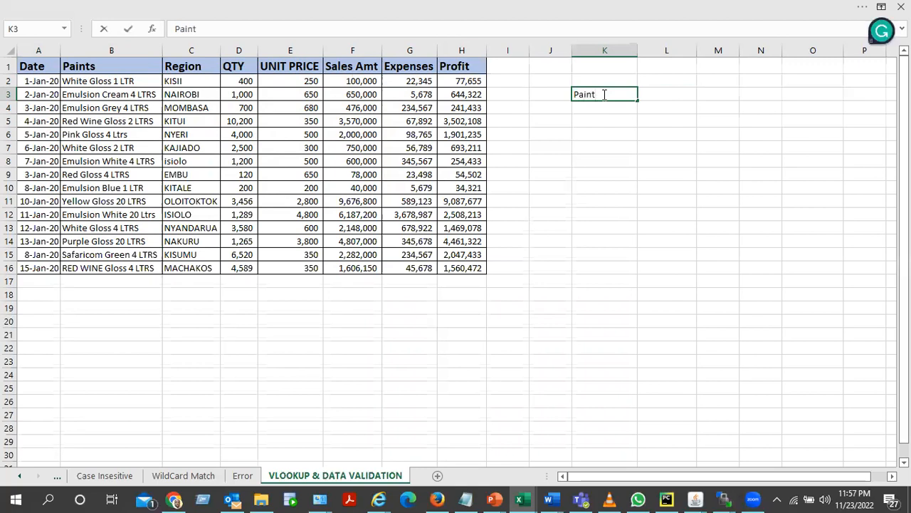
key("Tab")
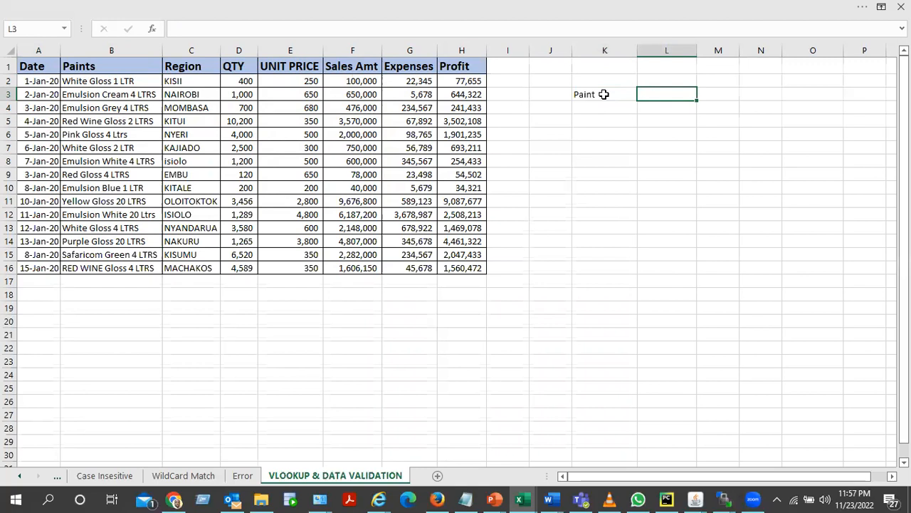
type("Profit")
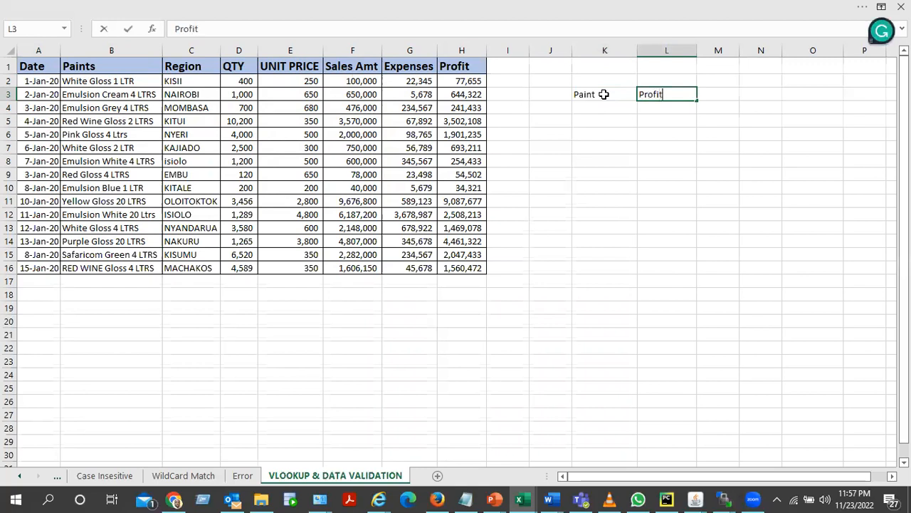
key("Return")
- Fill the Paint and Profit header cells K3:L3 with the standard blue colour
left_click_drag(601, 94, 651, 93)
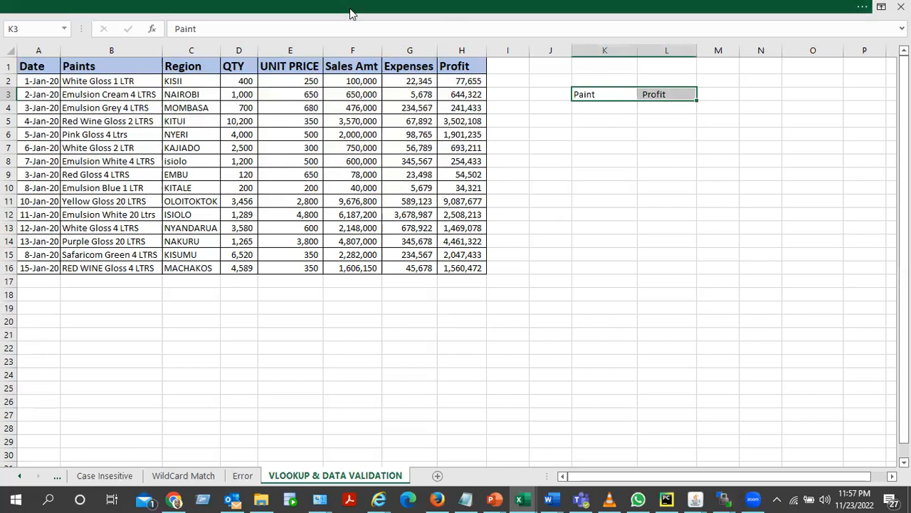
left_click(241, 17)
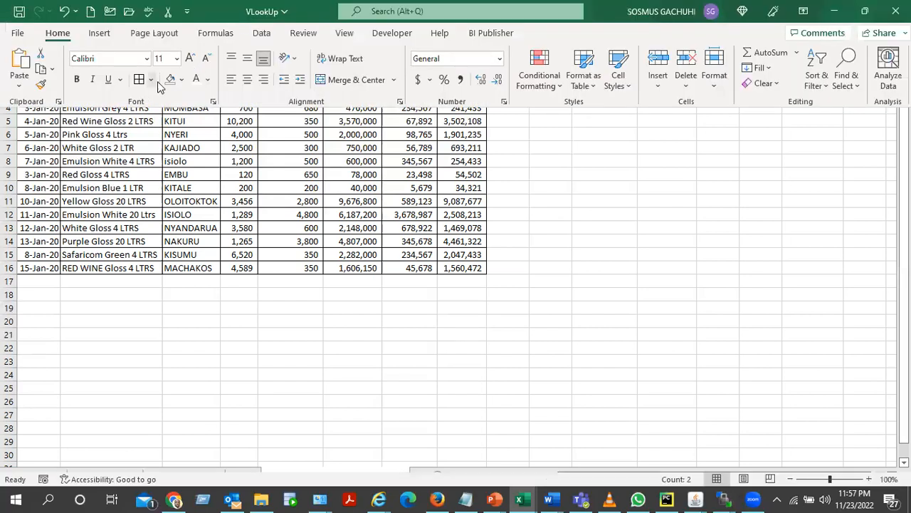
left_click(182, 79)
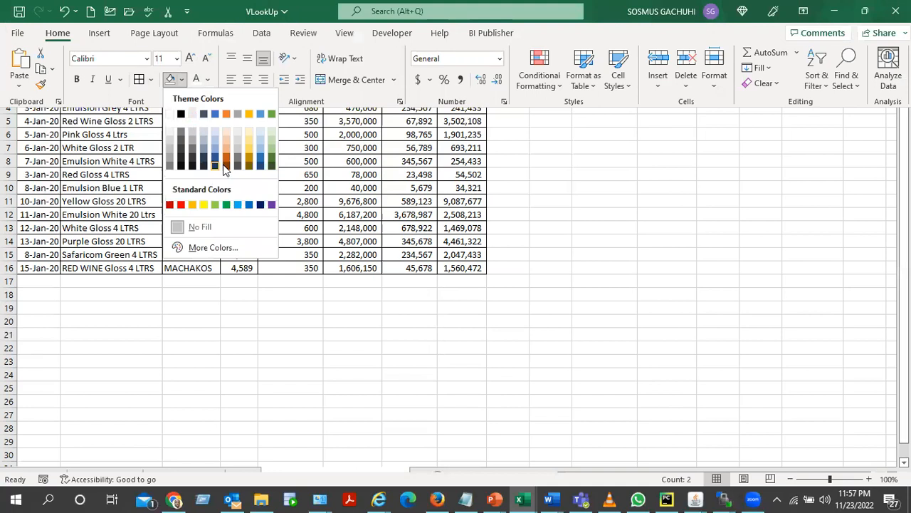
left_click(249, 205)
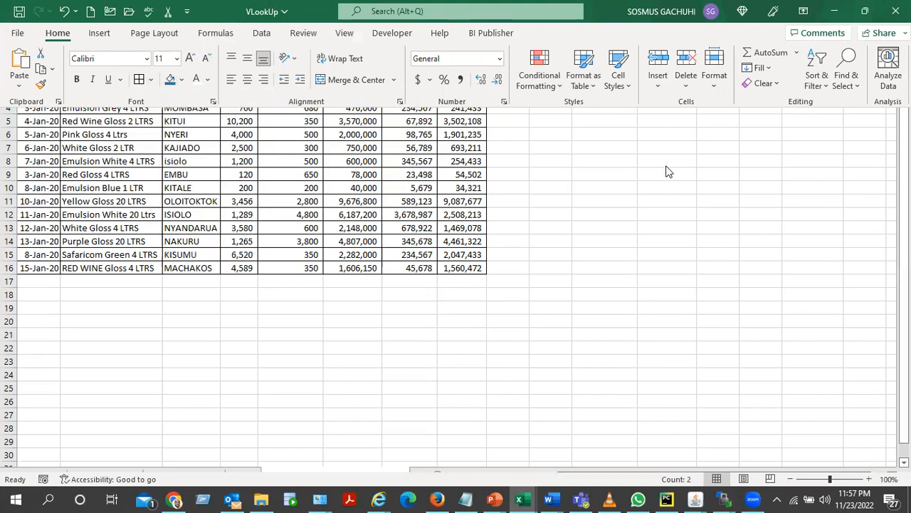
left_click(643, 131)
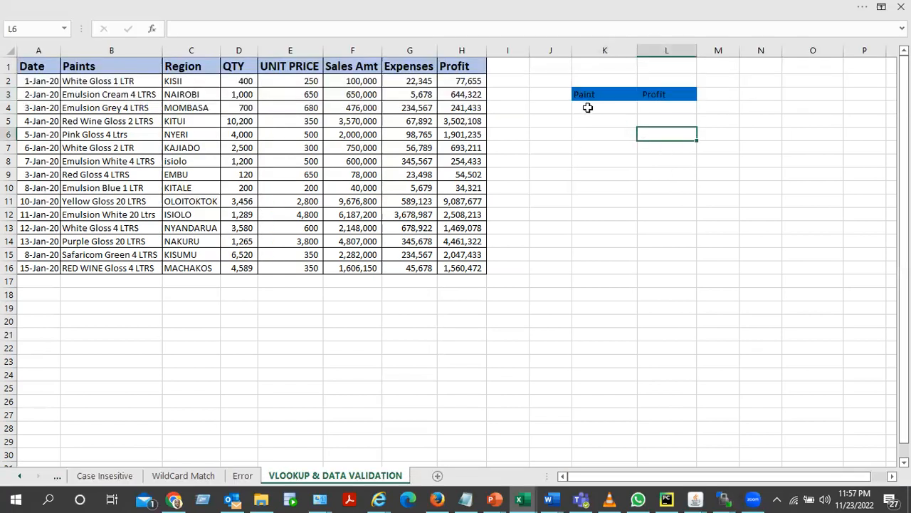
- Open the Data Validation settings for cell K4 under the Paint header
left_click(586, 107)
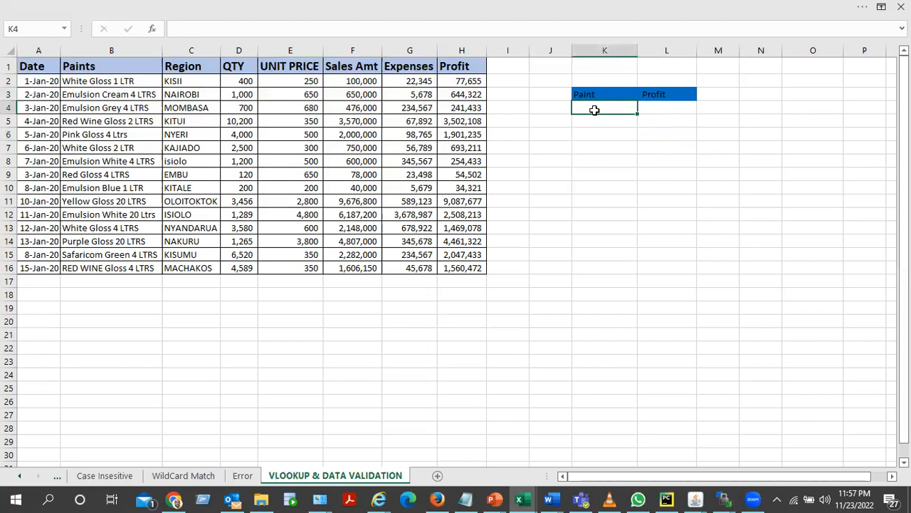
left_click(649, 108)
left_click(616, 108)
left_click(694, 7)
mouse_move(559, 6)
left_click(581, 5)
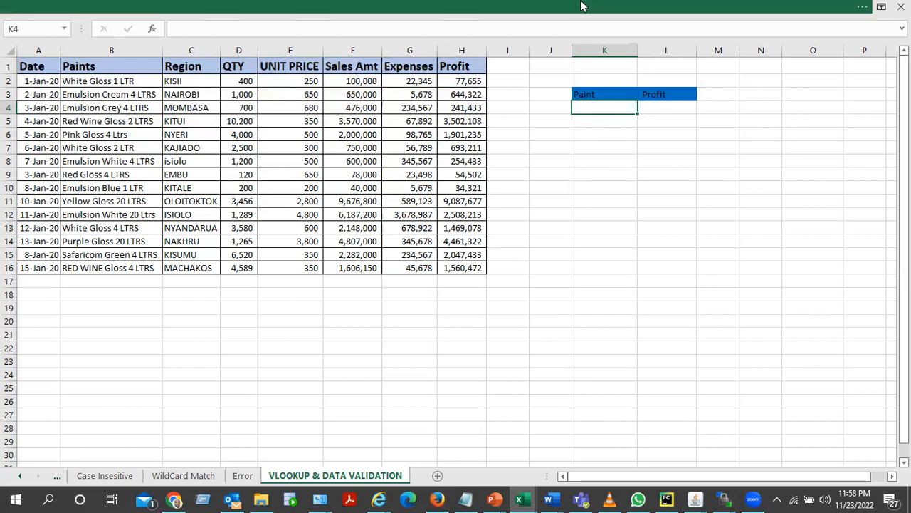
left_click(581, 6)
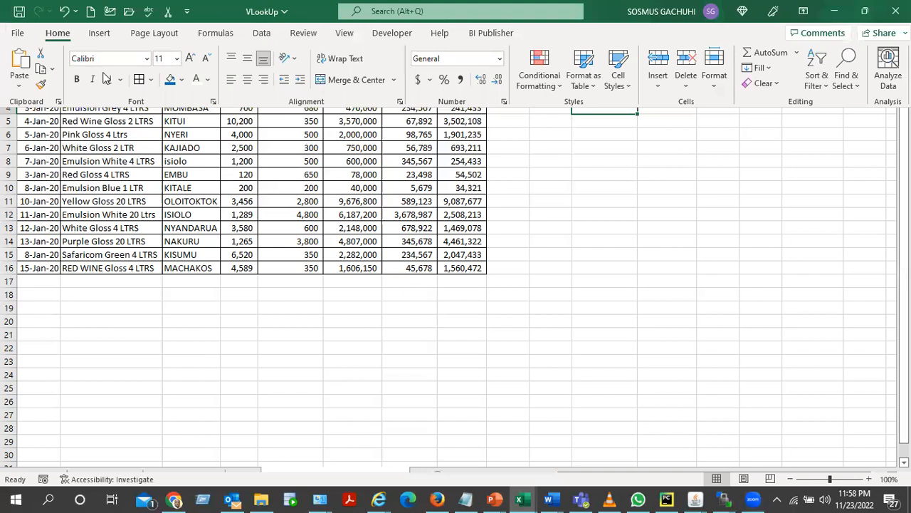
left_click(262, 35)
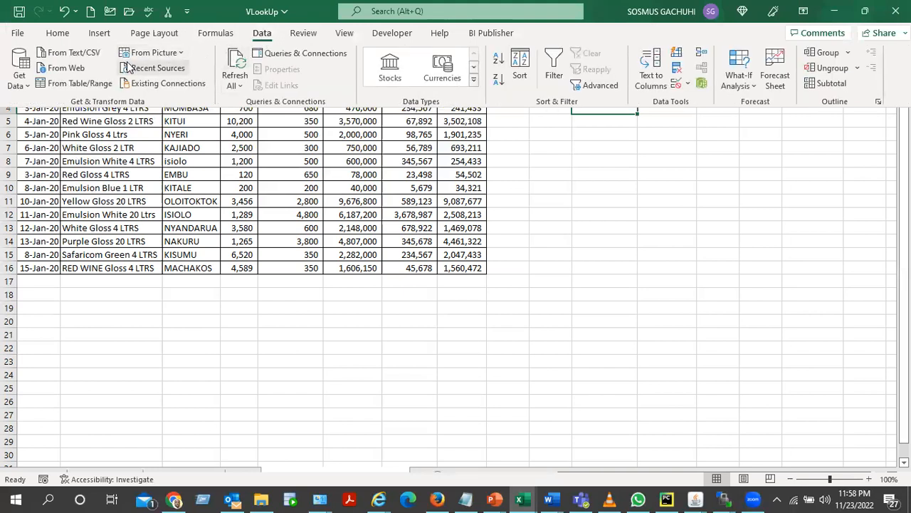
left_click(689, 87)
left_click(721, 102)
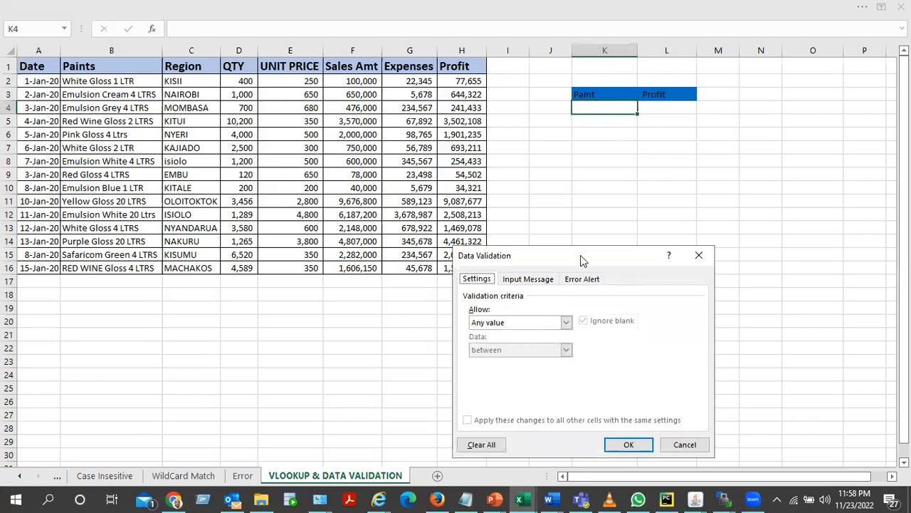
left_click_drag(581, 261, 581, 159)
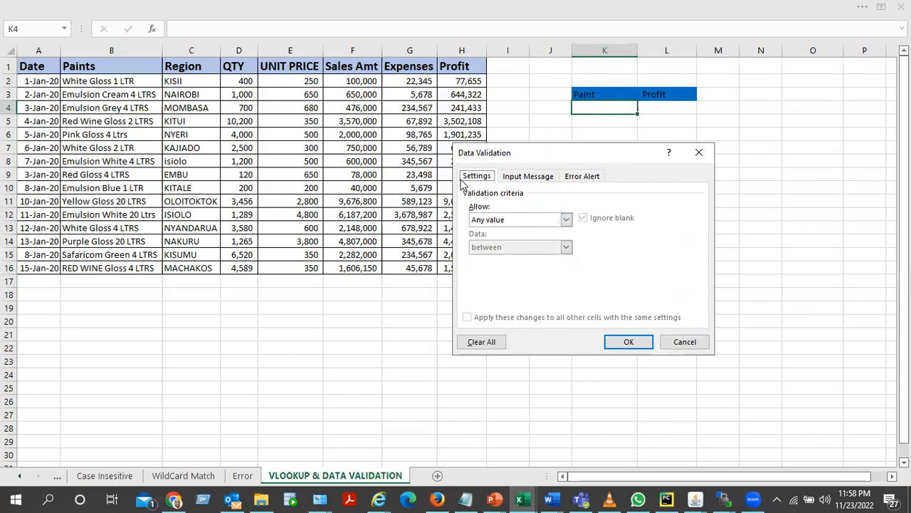
- Restrict K4 to a list with an in-cell dropdown, using =$B$2:$B$16 as the source
left_click(566, 219)
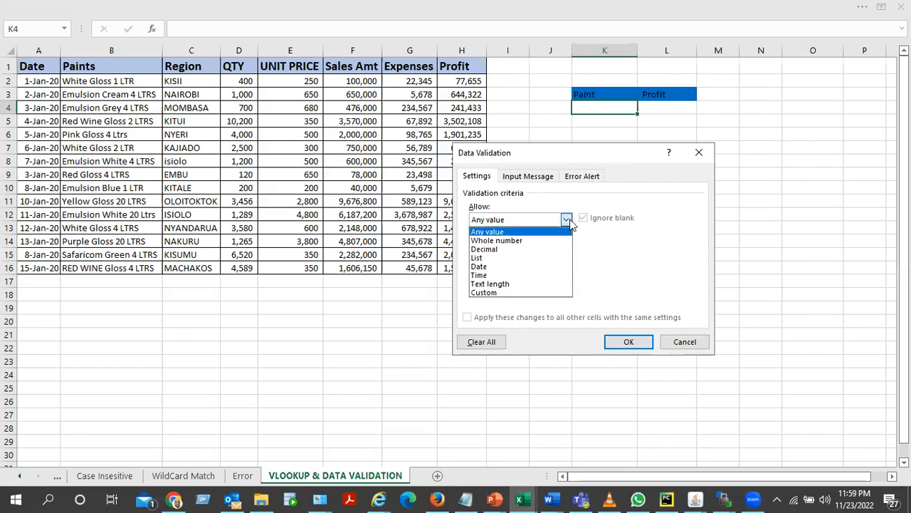
left_click(510, 262)
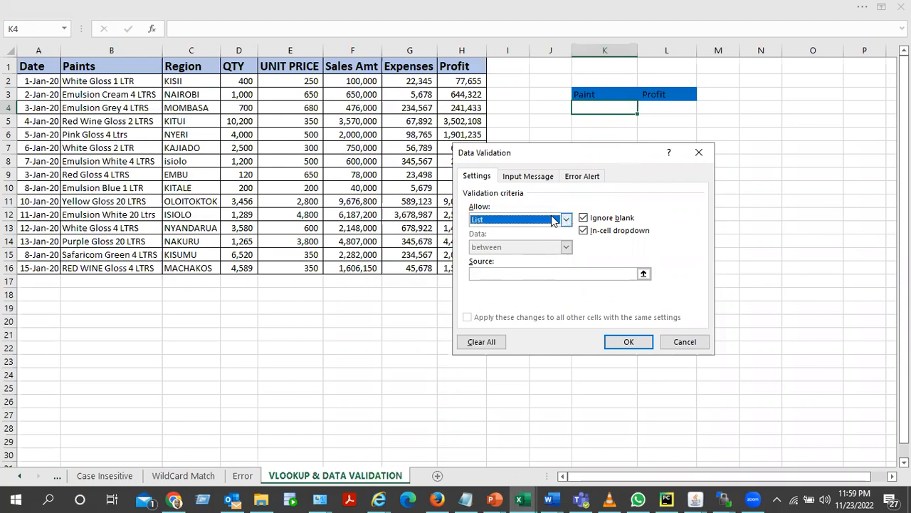
left_click(483, 273)
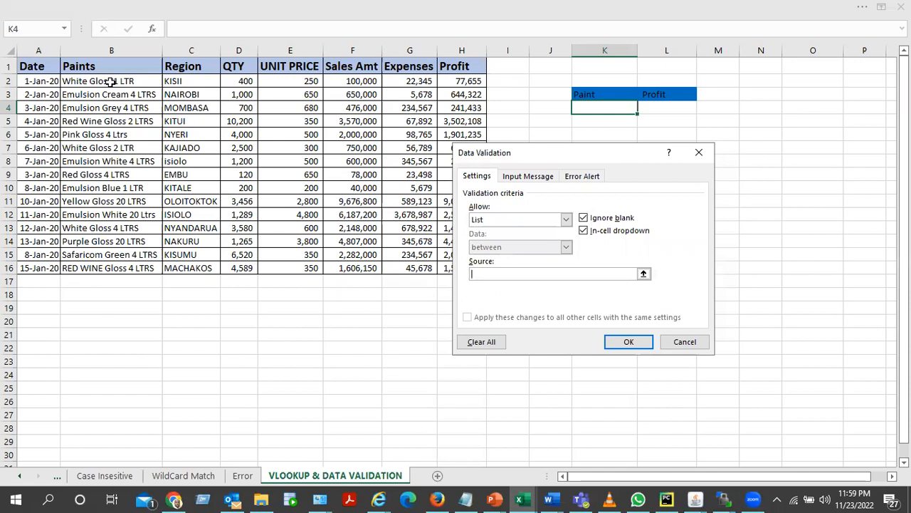
left_click_drag(110, 81, 116, 262)
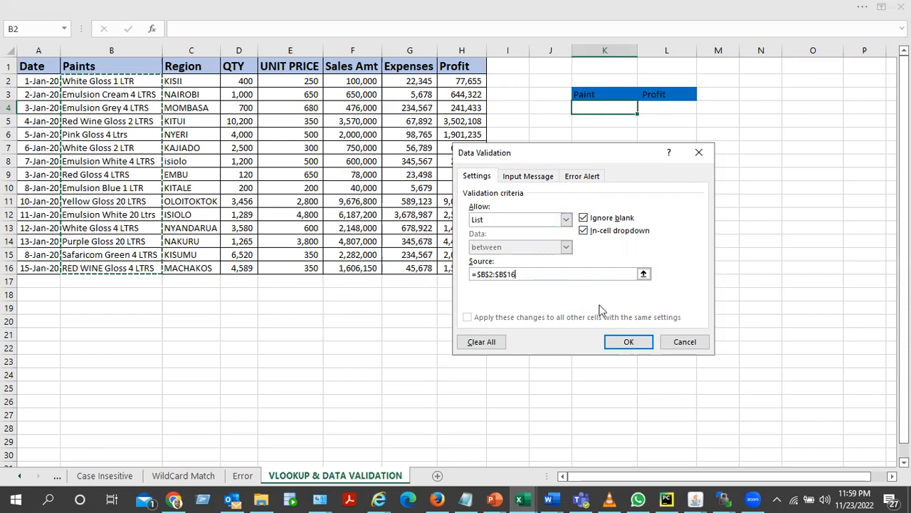
left_click(629, 342)
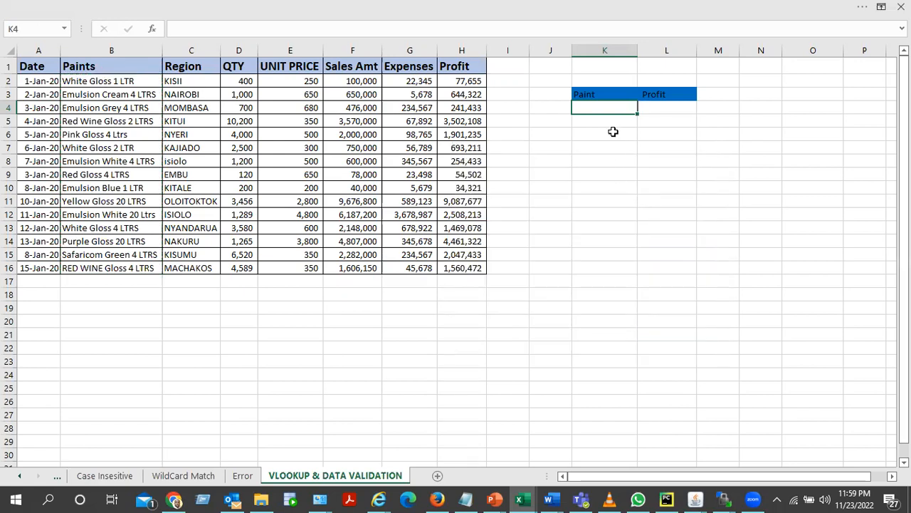
- Check the paint choices offered by the dropdown in K4 without picking one
left_click(610, 121)
left_click(622, 107)
left_click(643, 108)
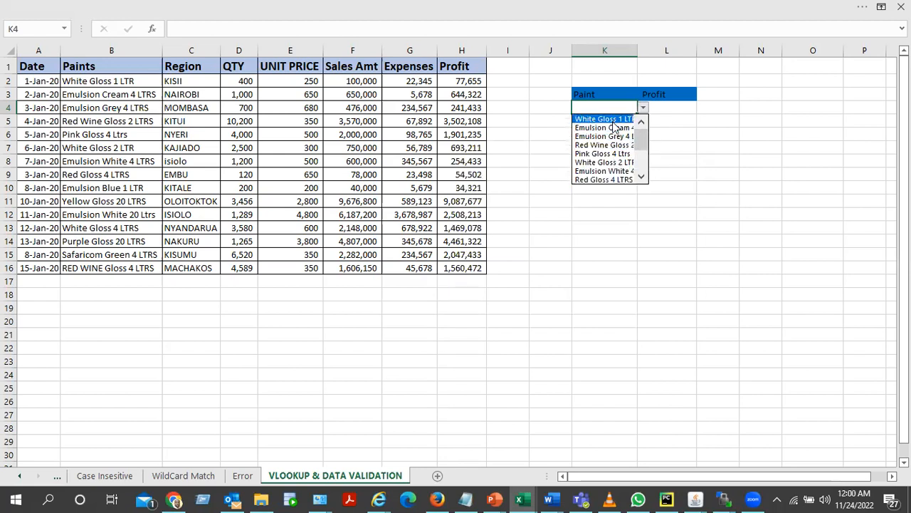
left_click(666, 167)
- Start a VLOOKUP formula in L4 with K4 as the lookup value
left_click(677, 109)
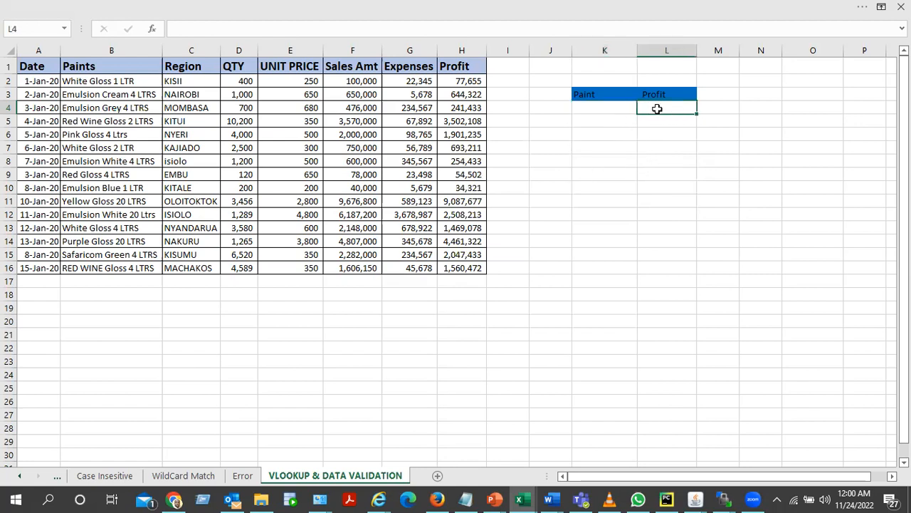
left_click(595, 109)
left_click(665, 109)
type("=vlo")
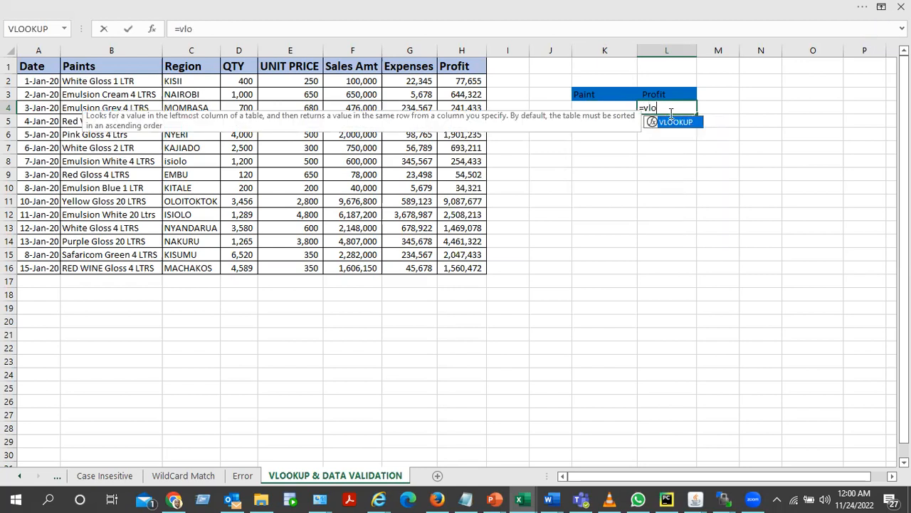
key("Tab")
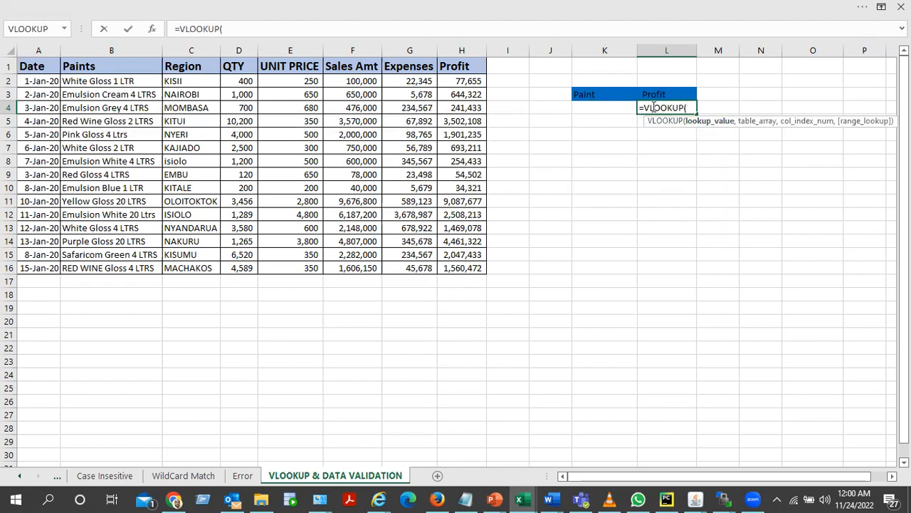
left_click(608, 108)
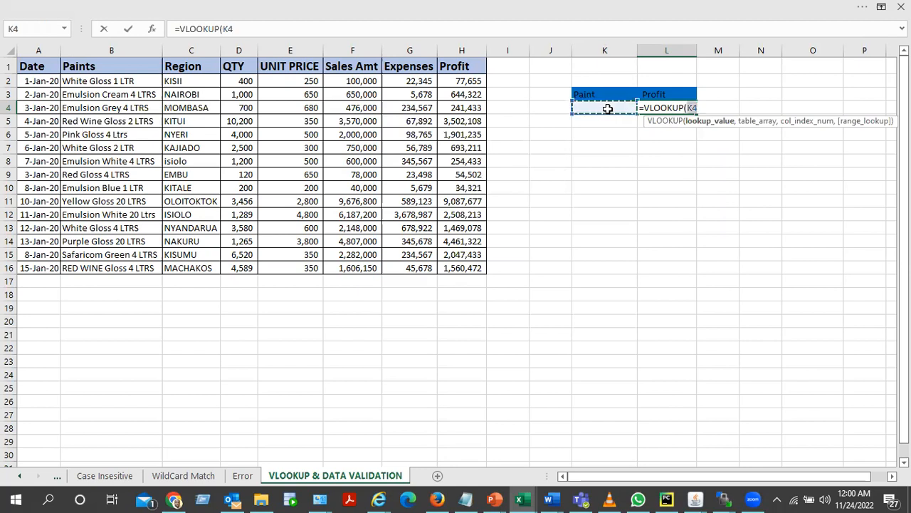
type(",")
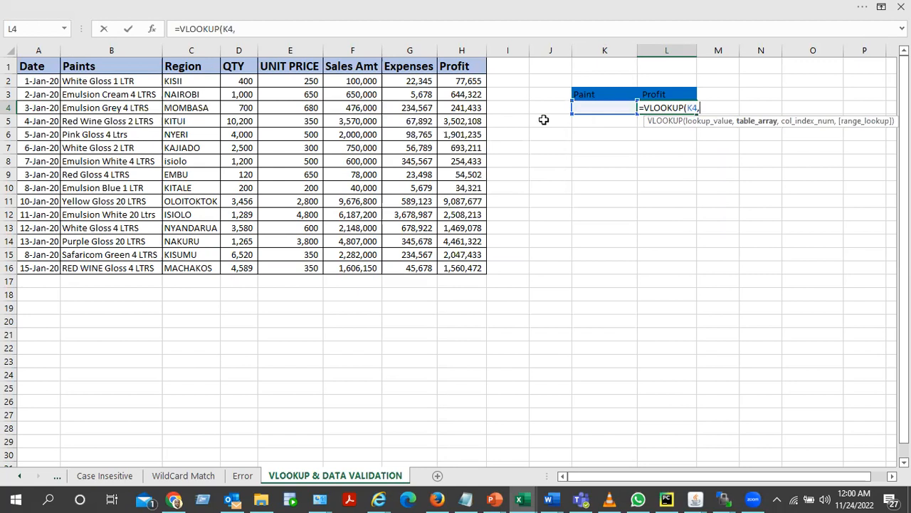
- Complete the L4 formula with table array B1:H16, column index 7 and 0 for an exact match
mouse_move(91, 67)
left_mouse_down()
mouse_move(402, 178)
mouse_move(446, 250)
mouse_move(443, 264)
left_mouse_up()
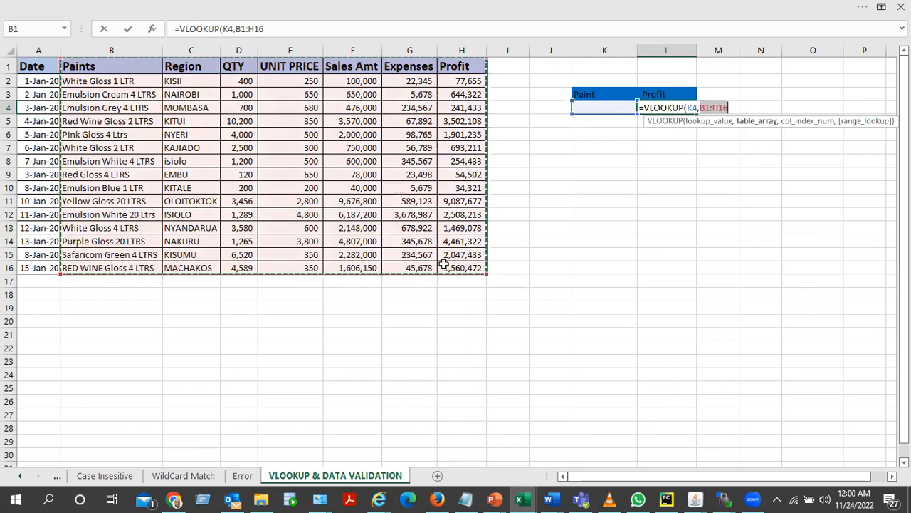
type(",7")
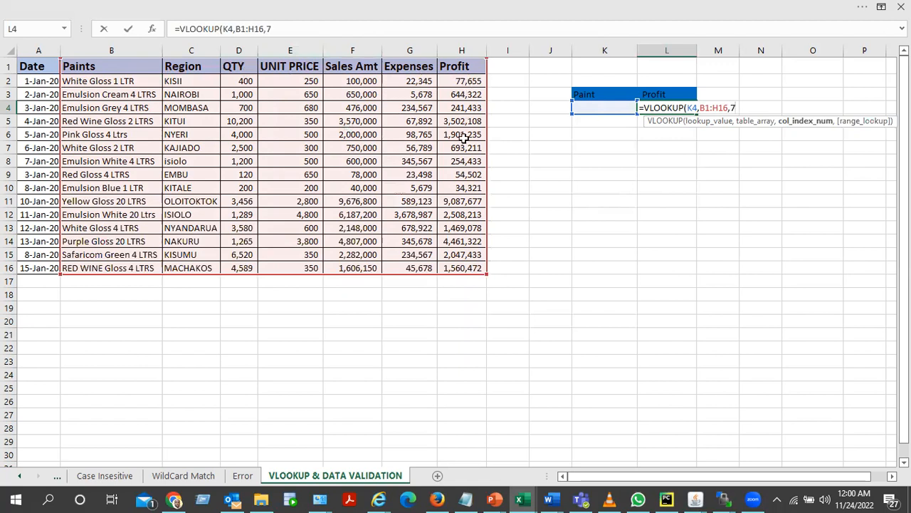
type(",")
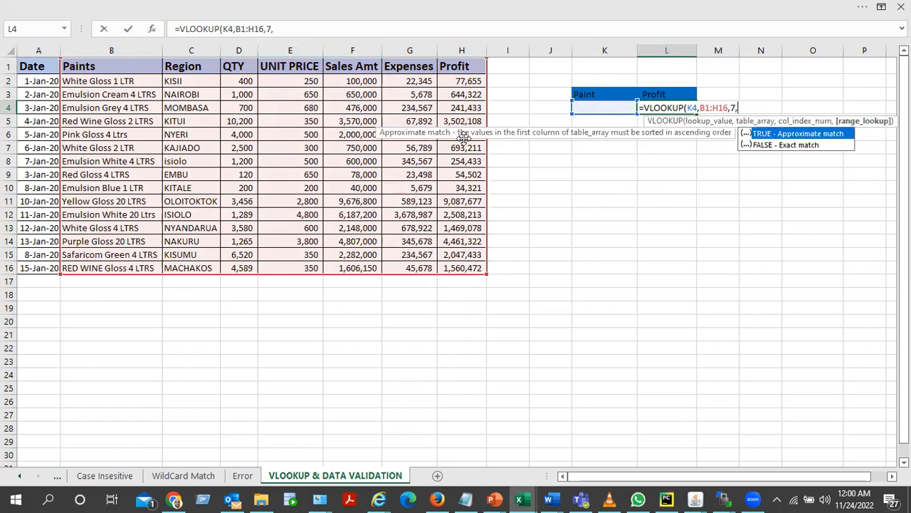
type("0)")
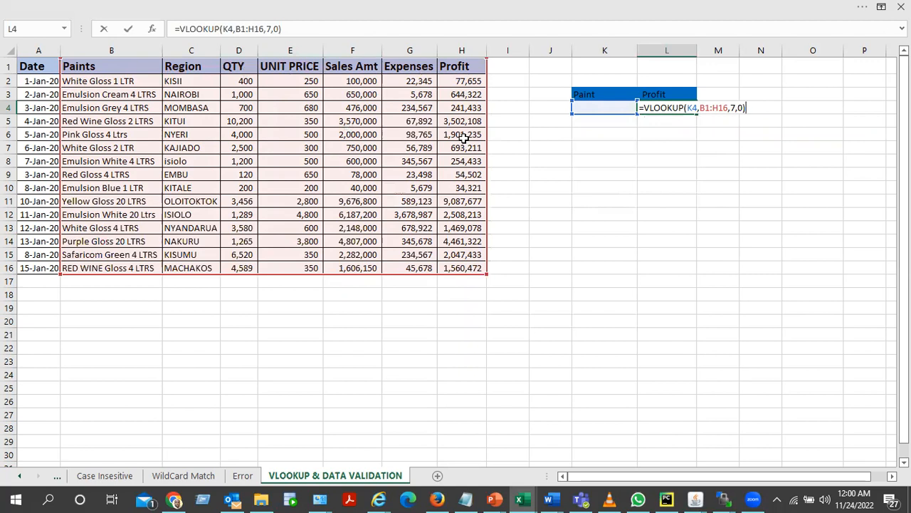
key("Return")
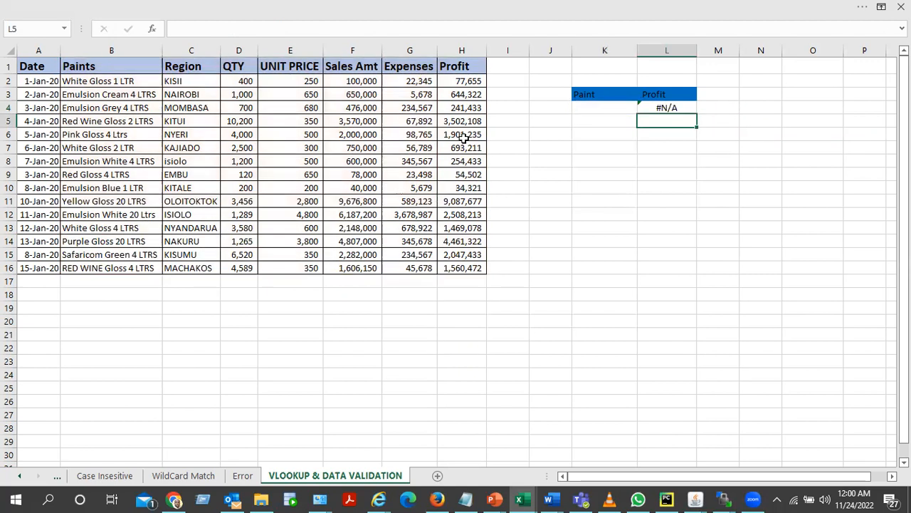
- Pick Red Wine Gloss 2 LTRS from the dropdown in K4 to test the profit lookup
left_click(666, 107)
left_click(597, 107)
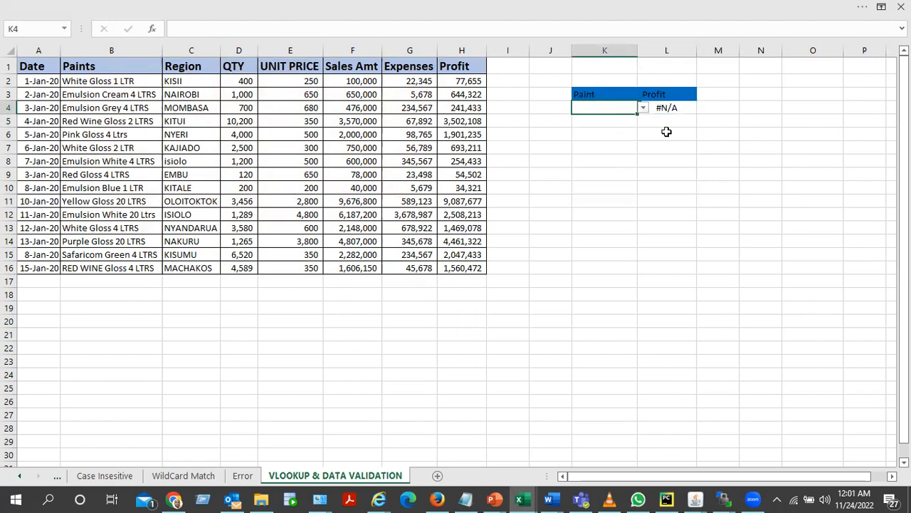
left_click(643, 108)
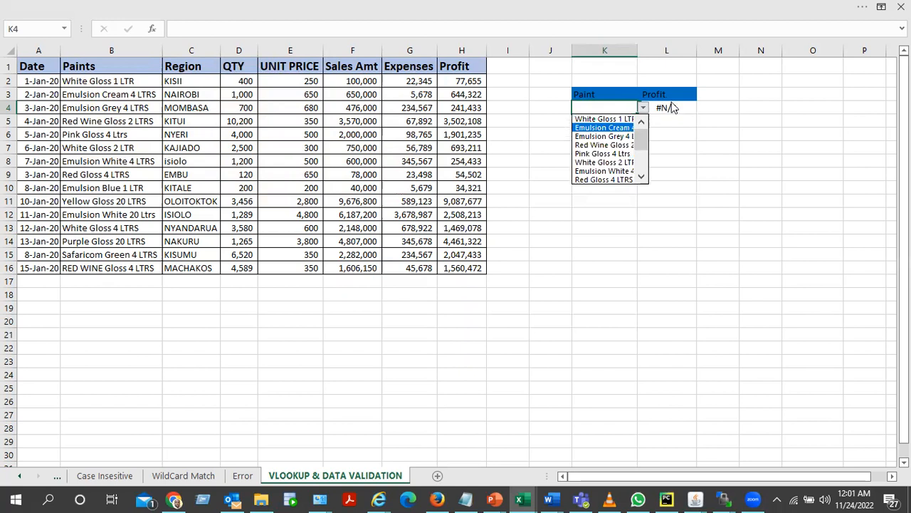
left_click(601, 145)
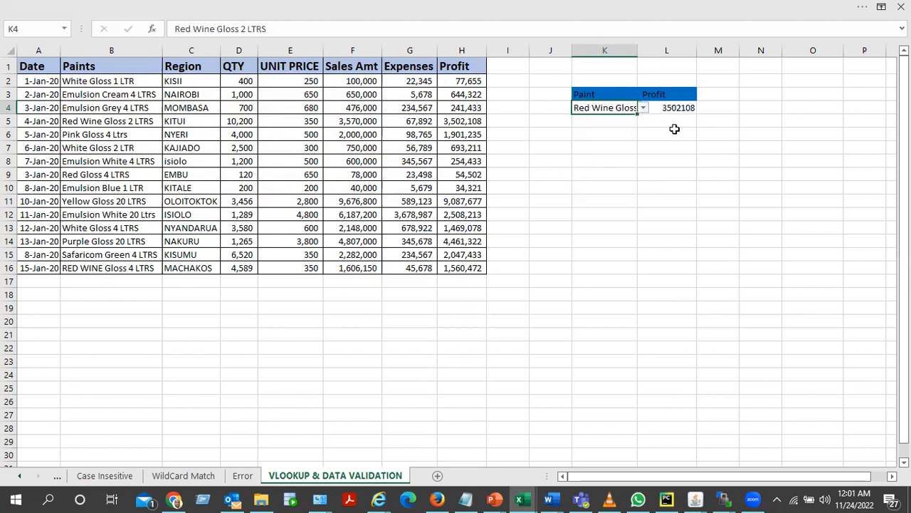
- Apply the comma number style to the profit in L4 and autofit column L to its contents
left_click(679, 108)
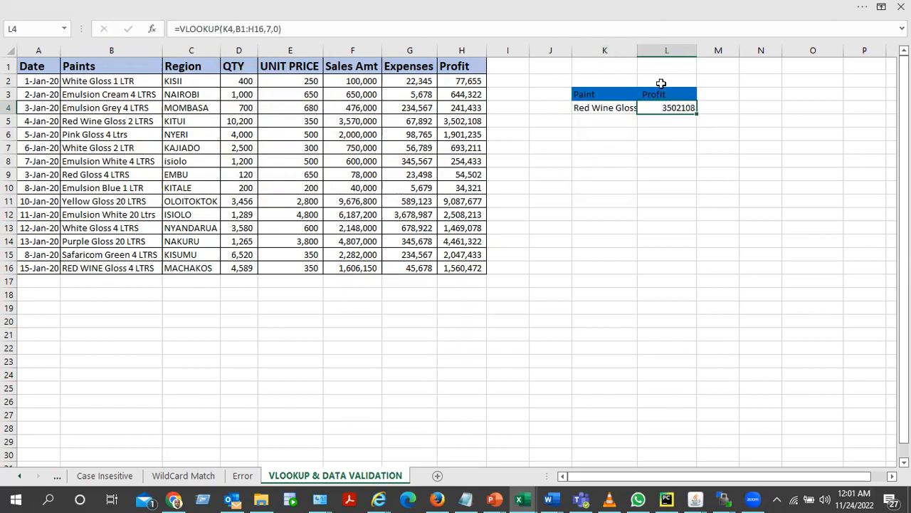
left_click(420, 10)
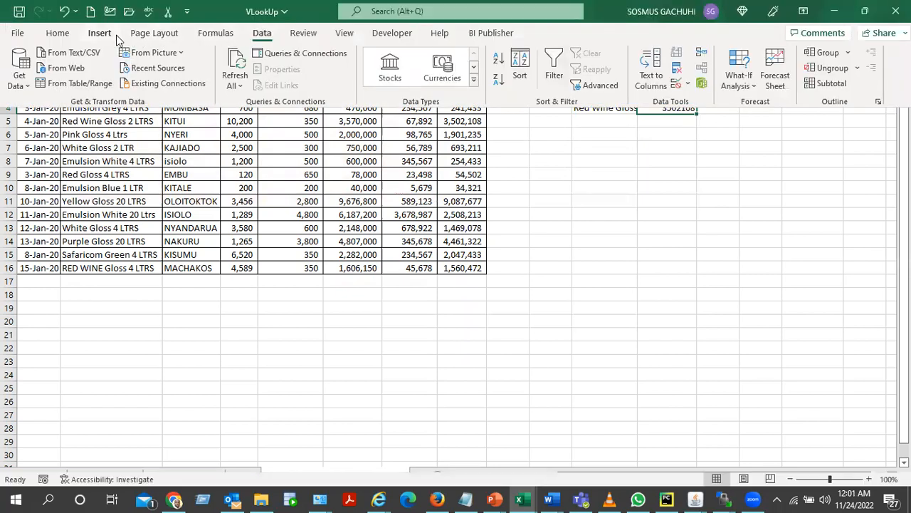
left_click(60, 37)
left_click(460, 81)
left_click(654, 183)
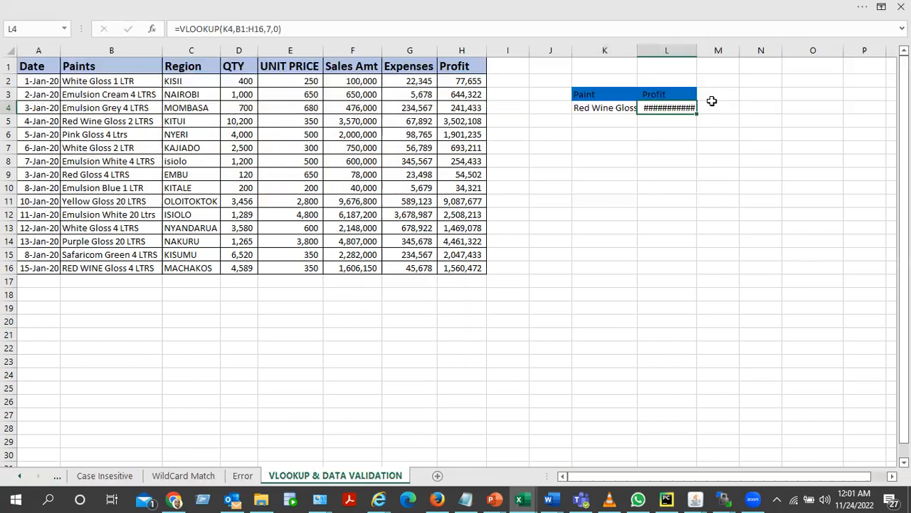
double_click(700, 50)
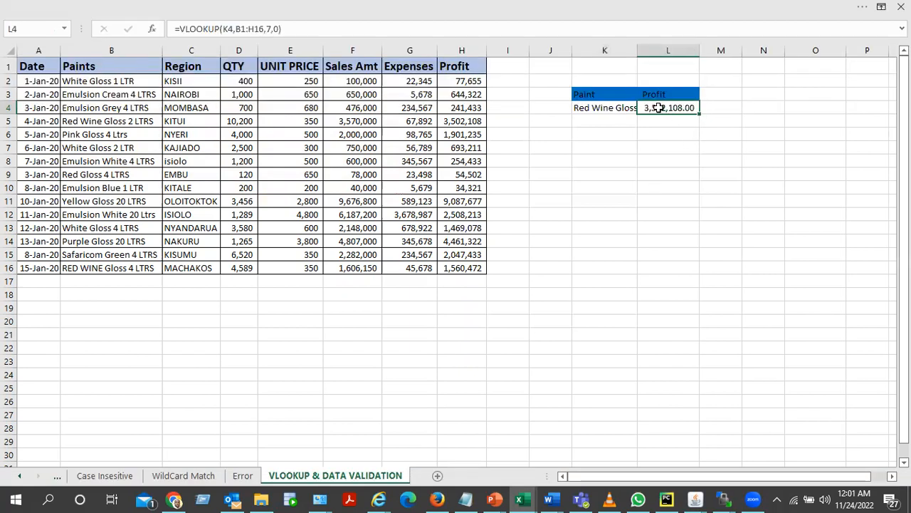
left_click(668, 126)
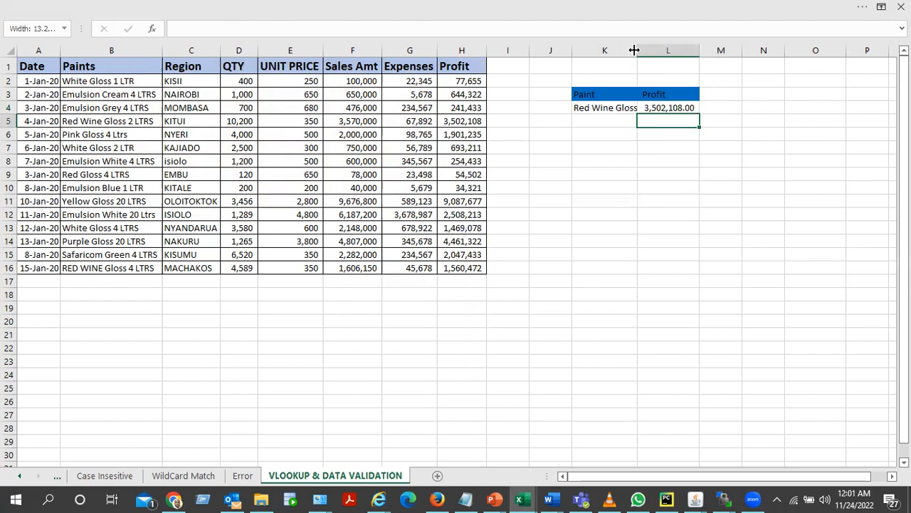
- Autofit column K to its contents and check the profit in L4 against the Red Wine Gloss 2 LTRS row of the table
double_click(637, 50)
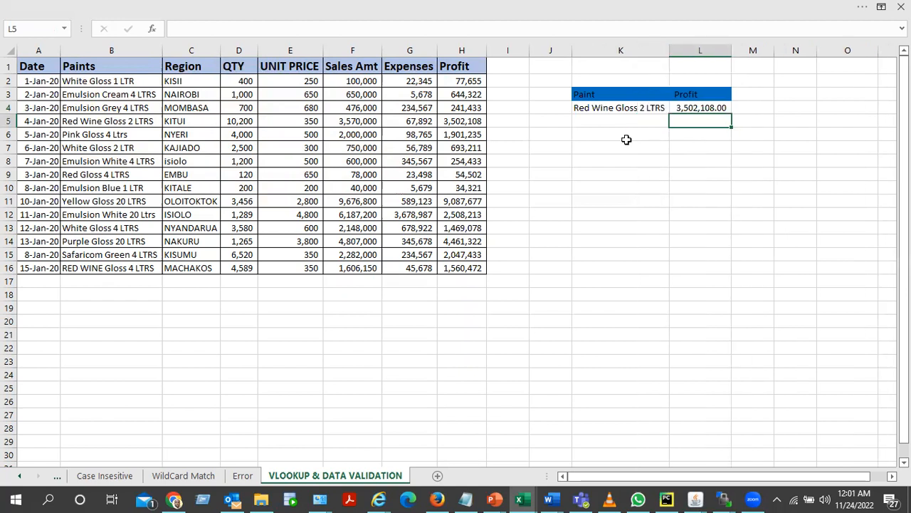
left_click(703, 108)
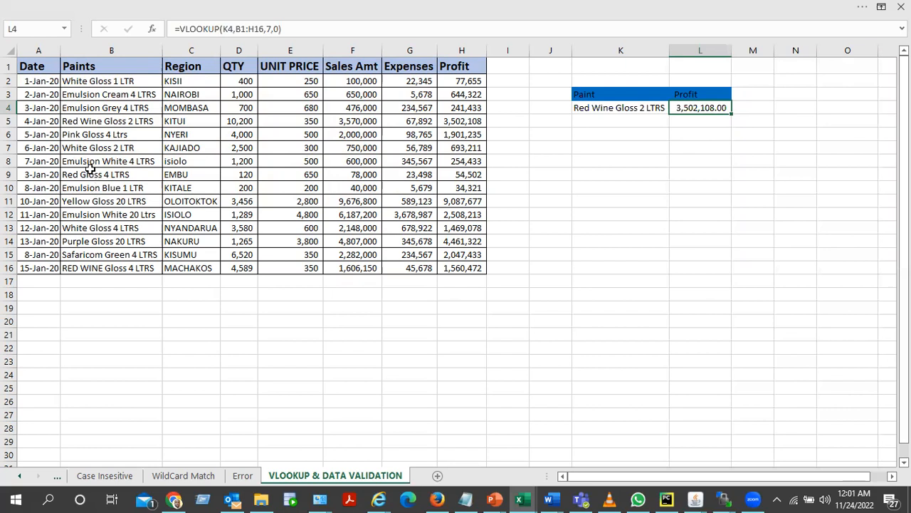
left_click(98, 121)
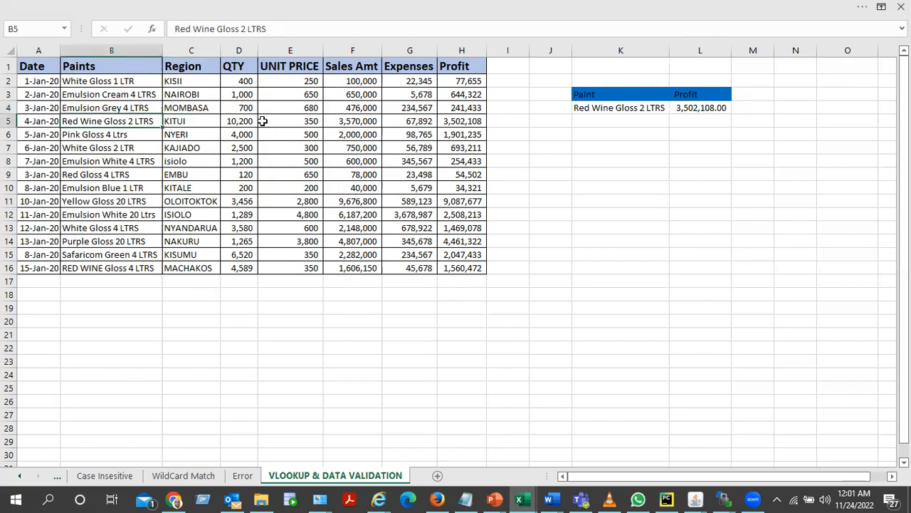
left_click(470, 121)
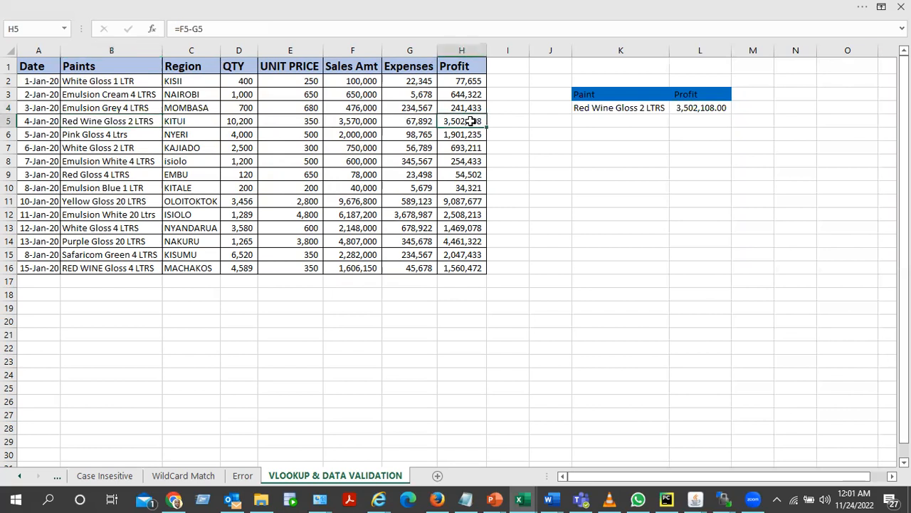
- Test the profit lookup by choosing Emulsion Blue 1 LTR and then Safaricom Green 4 LTRS from the dropdown in K4
left_click(645, 111)
left_click(676, 109)
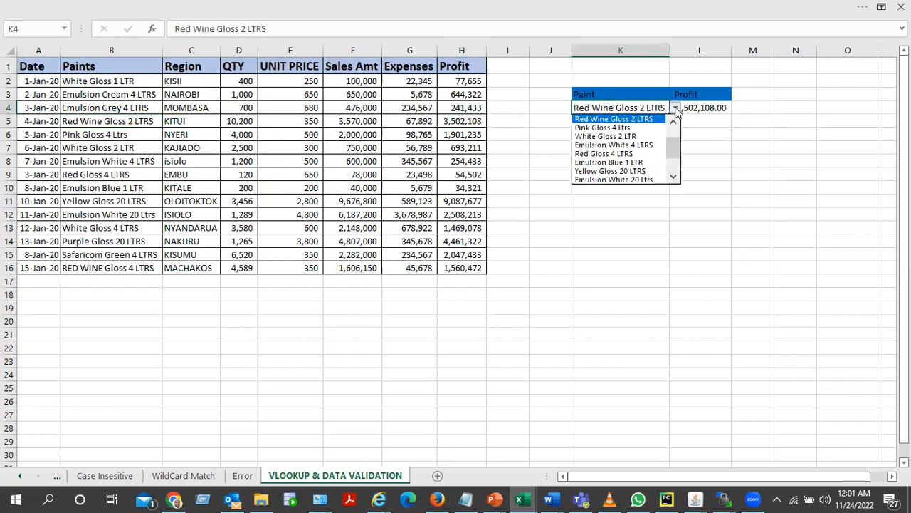
left_click(613, 167)
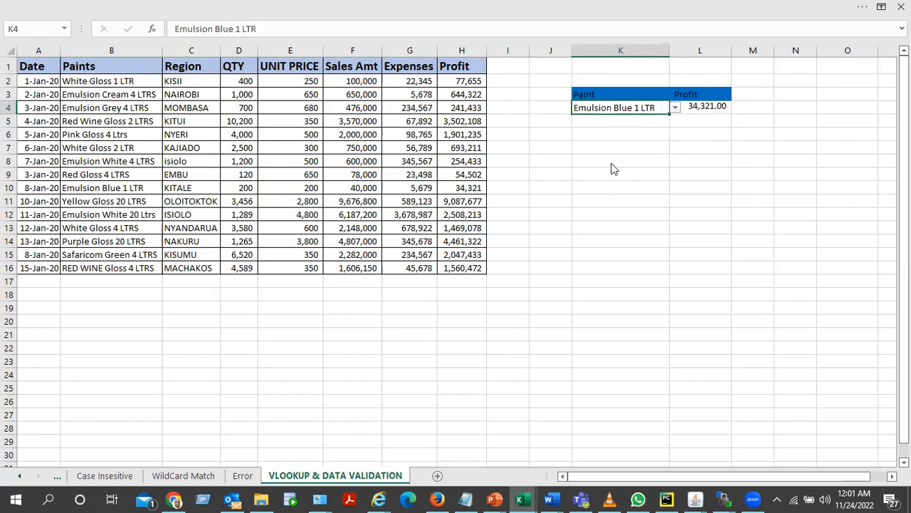
left_click(718, 110)
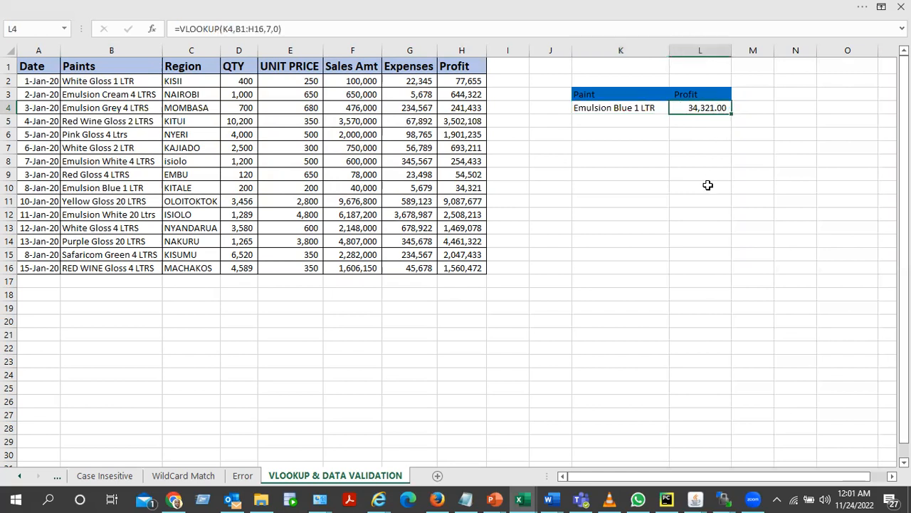
left_click(646, 107)
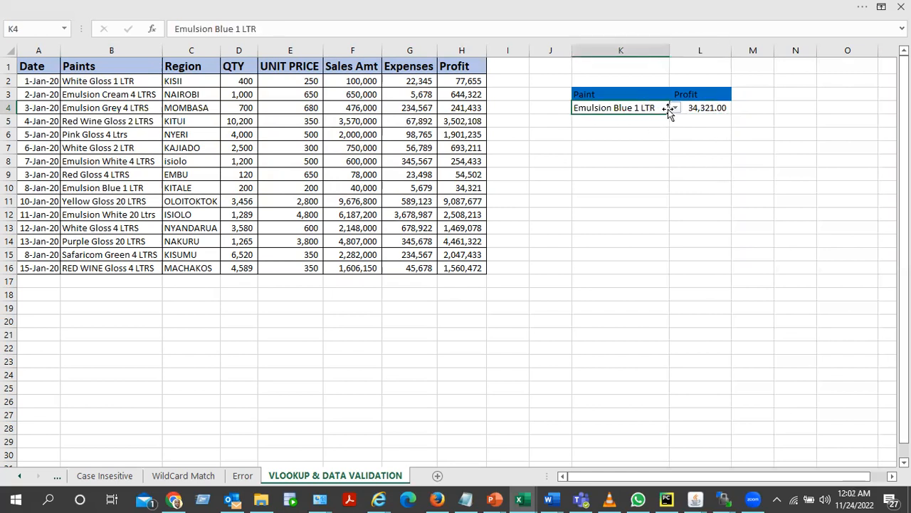
left_click(675, 107)
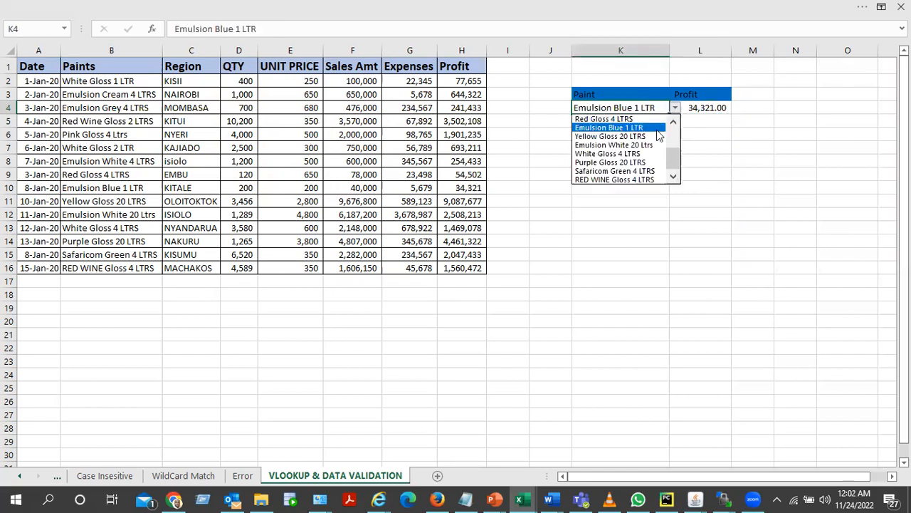
left_click(625, 172)
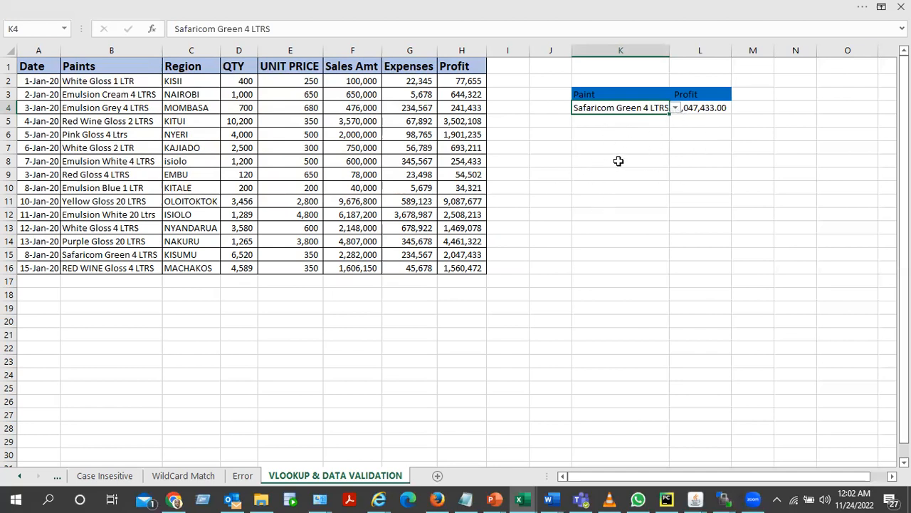
- Choose Purple Gloss 20 LTRS as the paint in K4 and leave the lookup by selecting an empty cell below the table
left_click(675, 108)
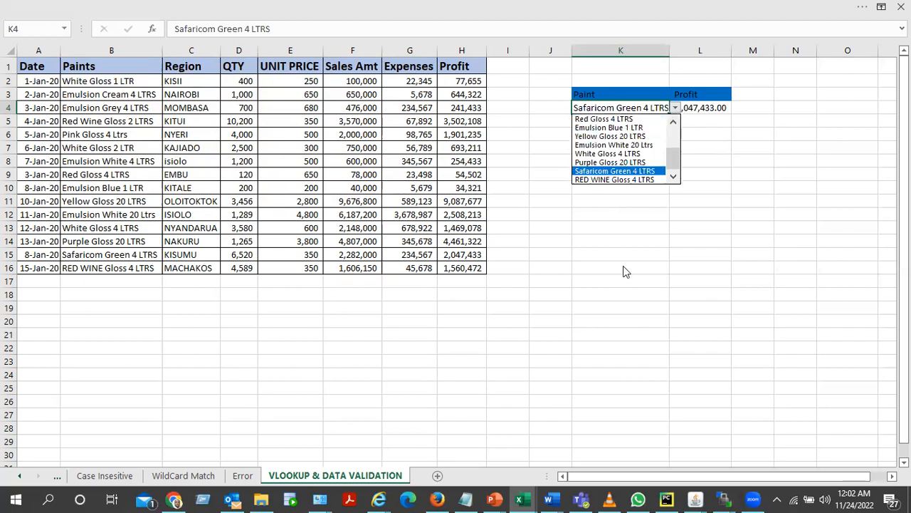
left_click(607, 162)
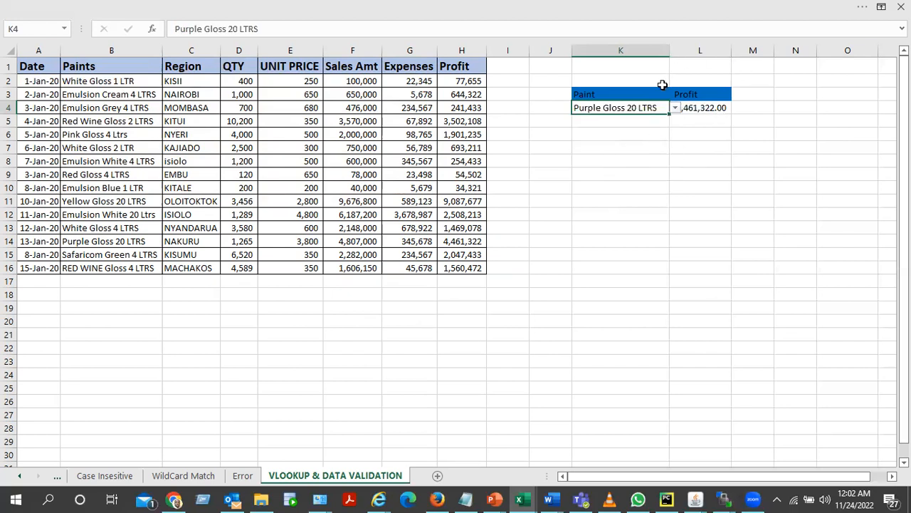
left_click(351, 350)
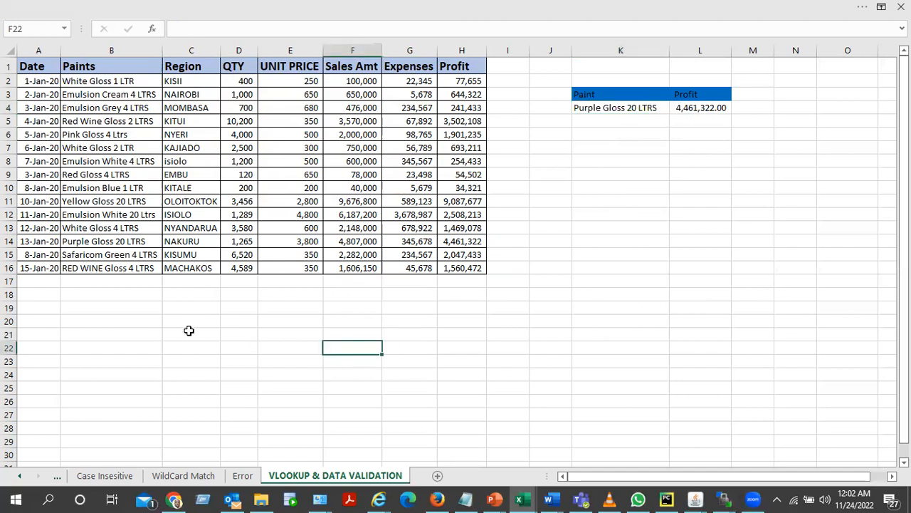
left_click(102, 322)
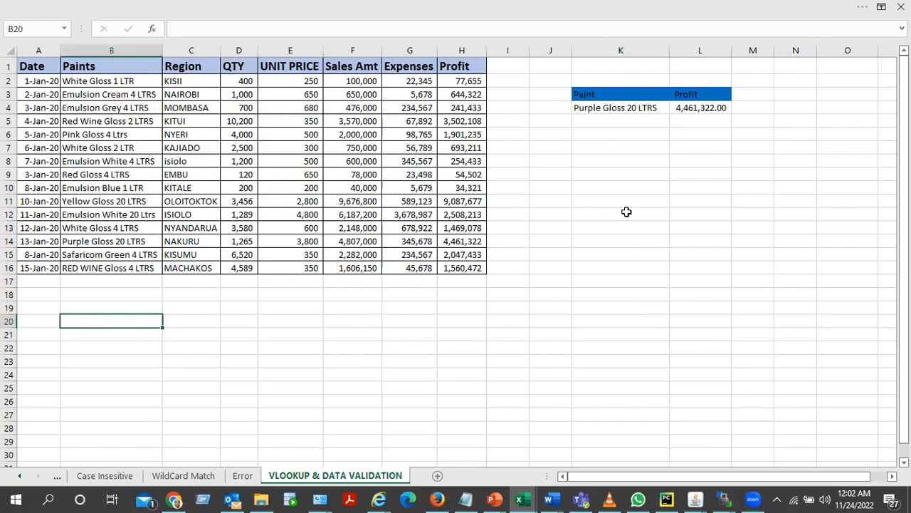